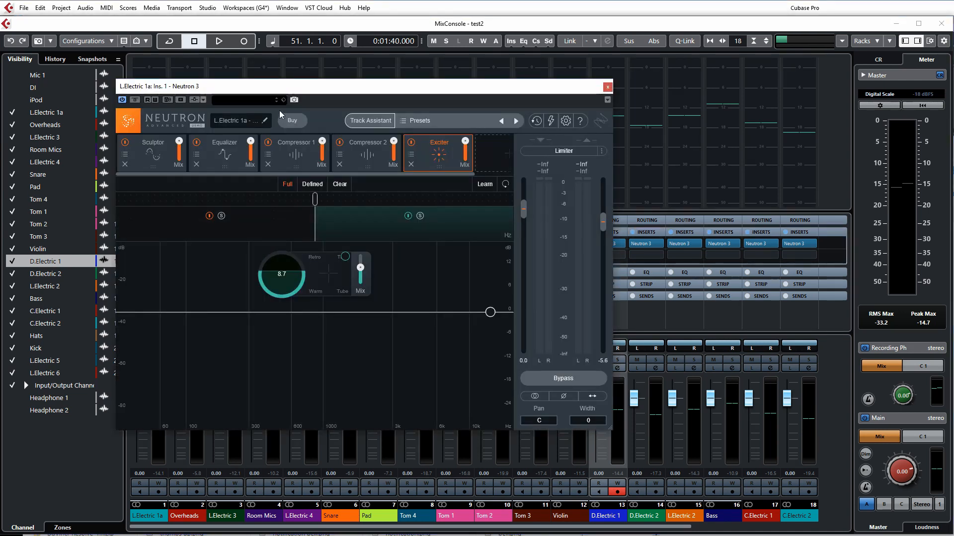
# Remove the Exciter, both Compressors, Equalizer and Sculptor modules from the Neutron 3 chain on L.Electric 1a
pyautogui.moveTo(289, 87); pyautogui.dragTo(456, 81)
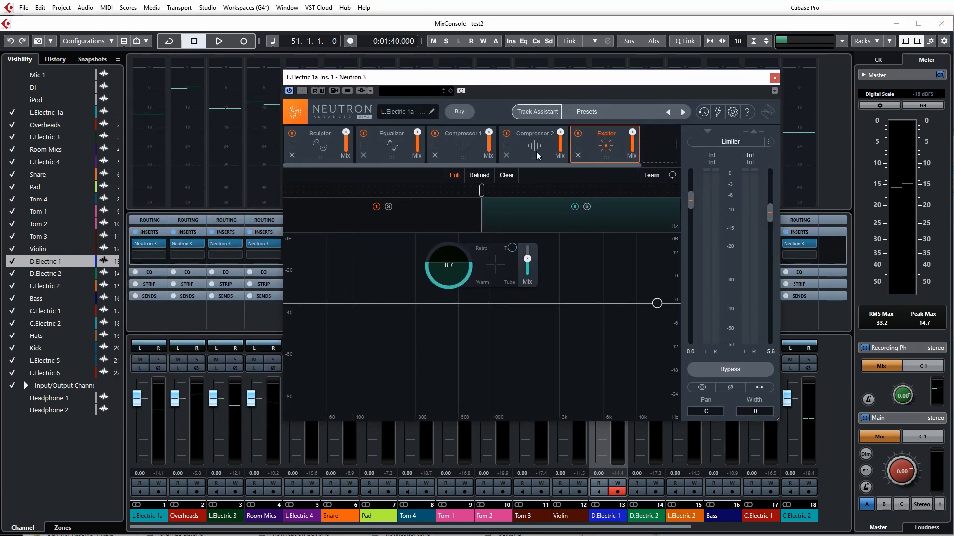
pyautogui.click(578, 156)
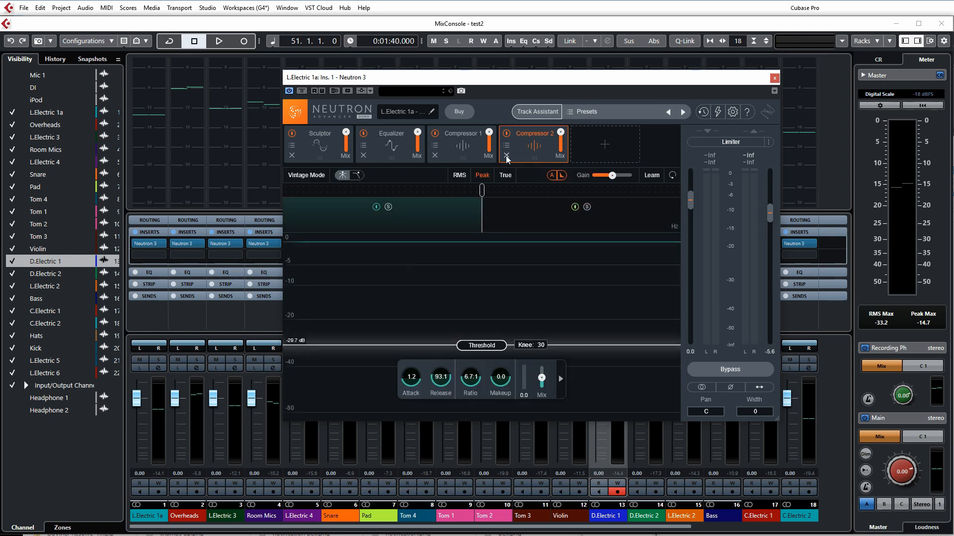
pyautogui.click(506, 155)
pyautogui.click(435, 155)
pyautogui.click(363, 155)
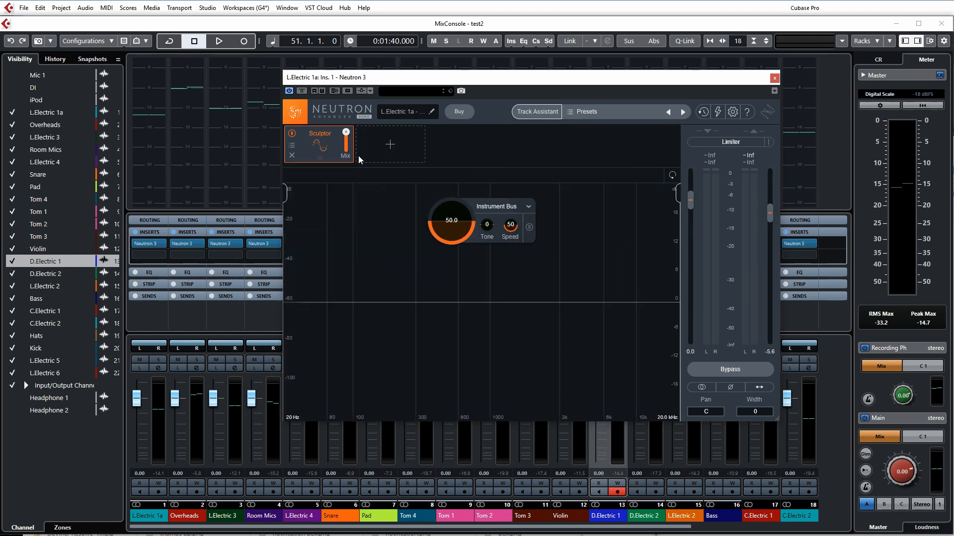
pyautogui.click(291, 155)
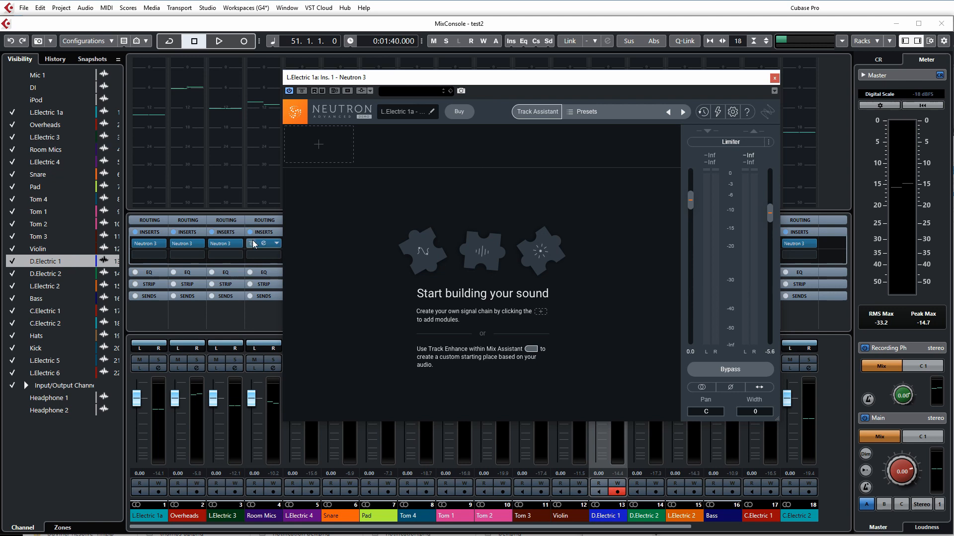
# Load Neutron 2 in the second insert slot of L.Electric 1a and place its window beside Neutron 3
pyautogui.click(154, 255)
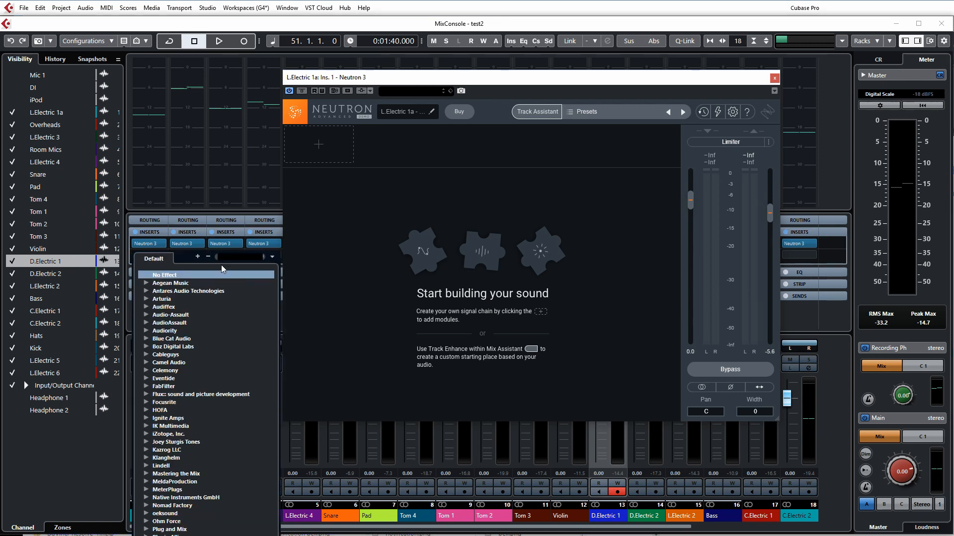
pyautogui.write('neutr')
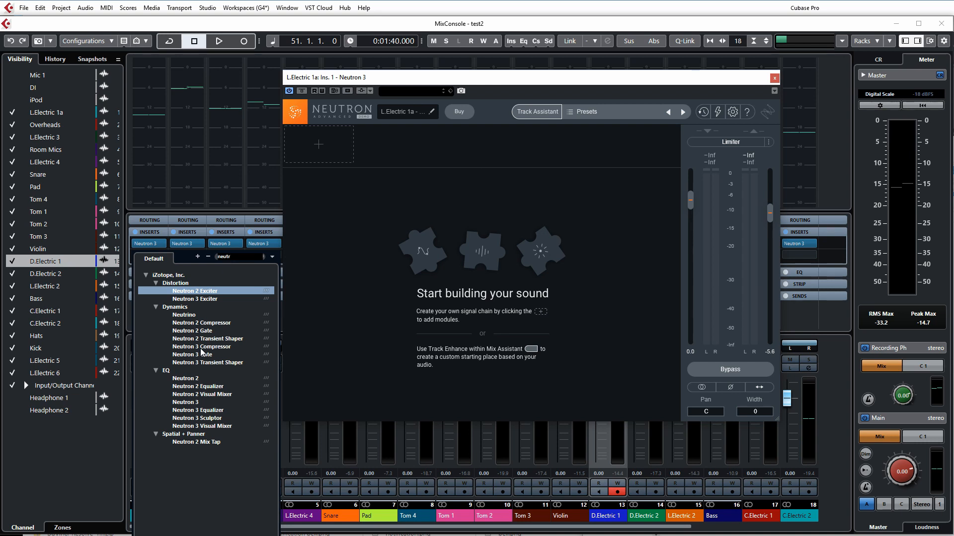
pyautogui.doubleClick(196, 379)
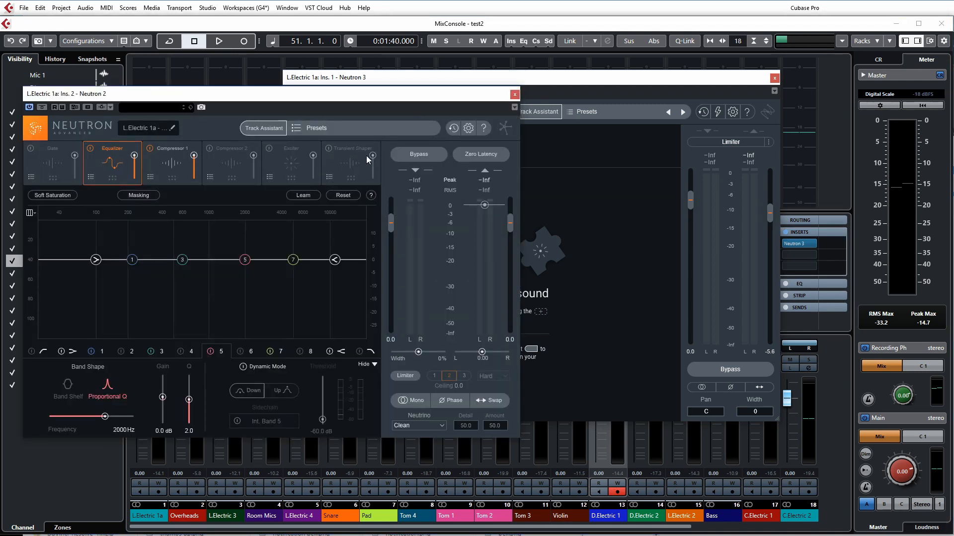
pyautogui.moveTo(499, 78); pyautogui.dragTo(603, 98)
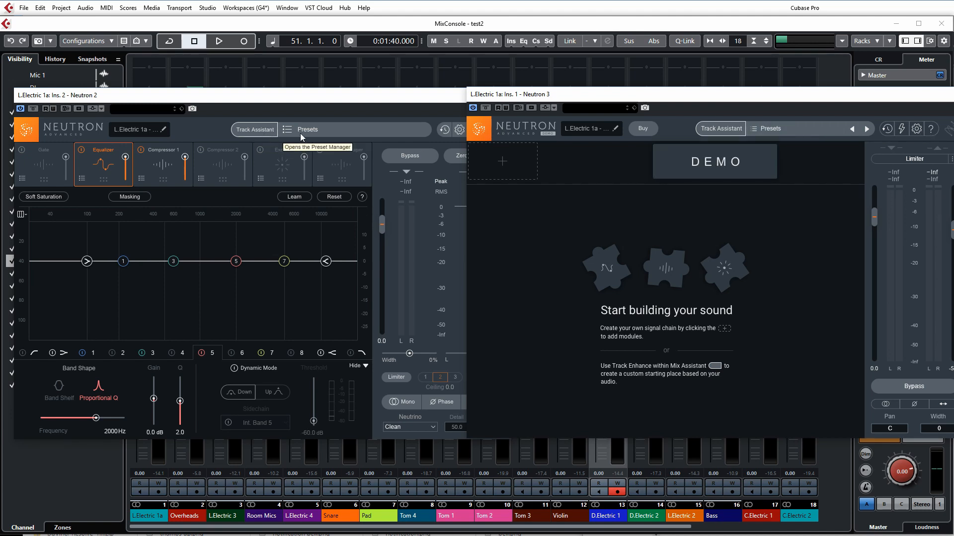
pyautogui.moveTo(663, 102); pyautogui.dragTo(691, 103)
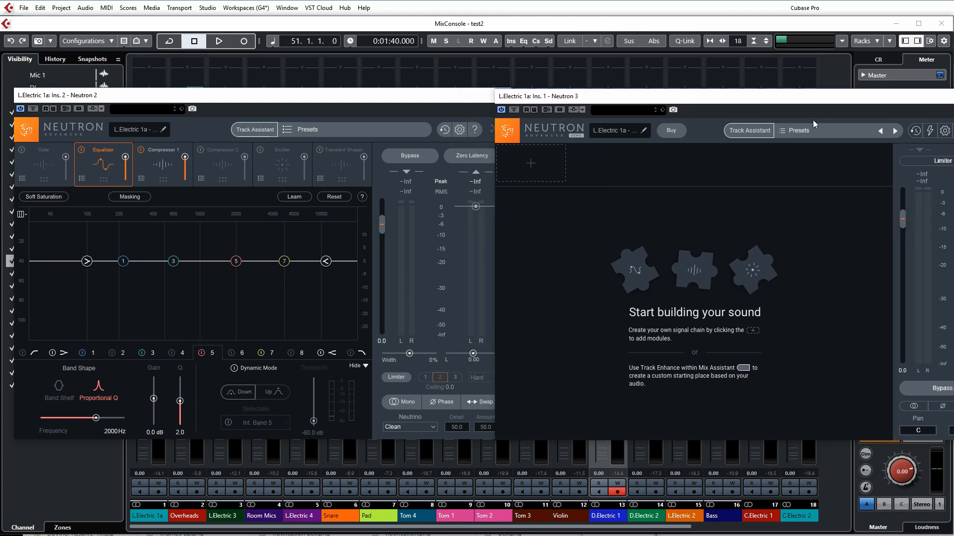
# Examine Neutron 3's zero-latency toggle and limiter style and mode options alongside the Neutron 2 window
pyautogui.click(932, 136)
pyautogui.click(931, 135)
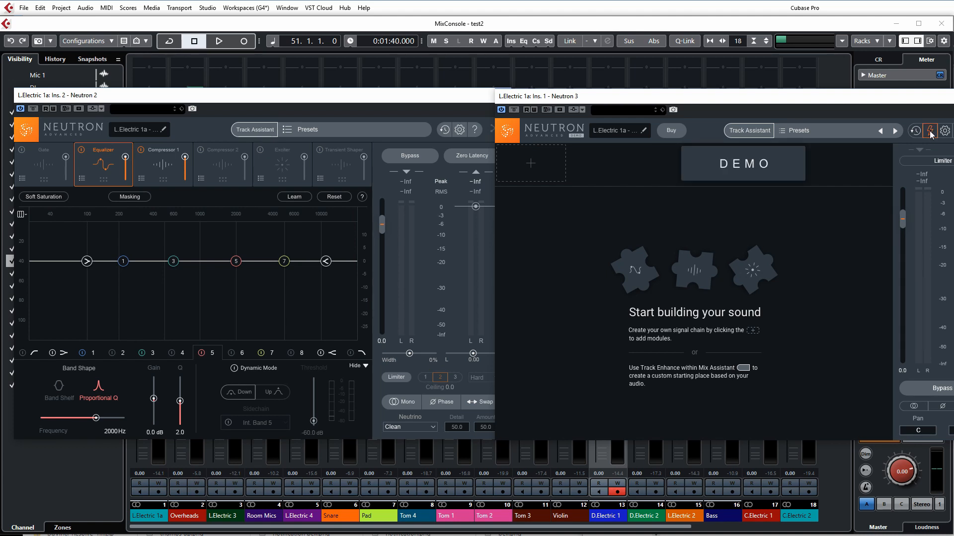
pyautogui.click(932, 134)
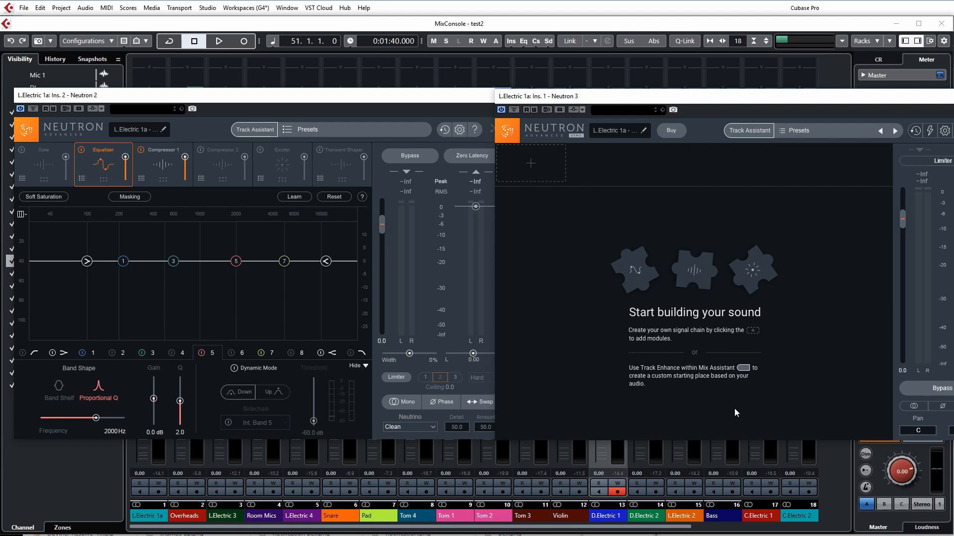
pyautogui.click(398, 97)
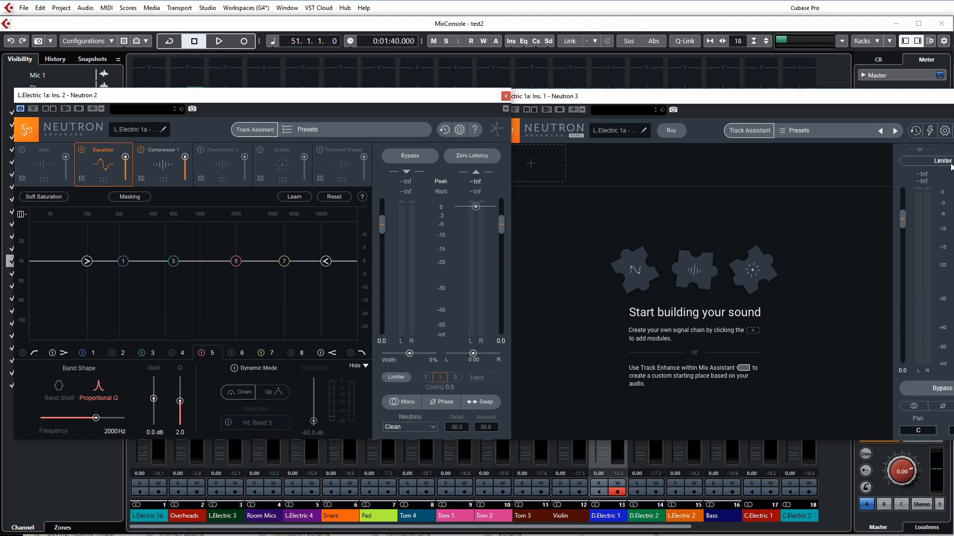
pyautogui.click(934, 173)
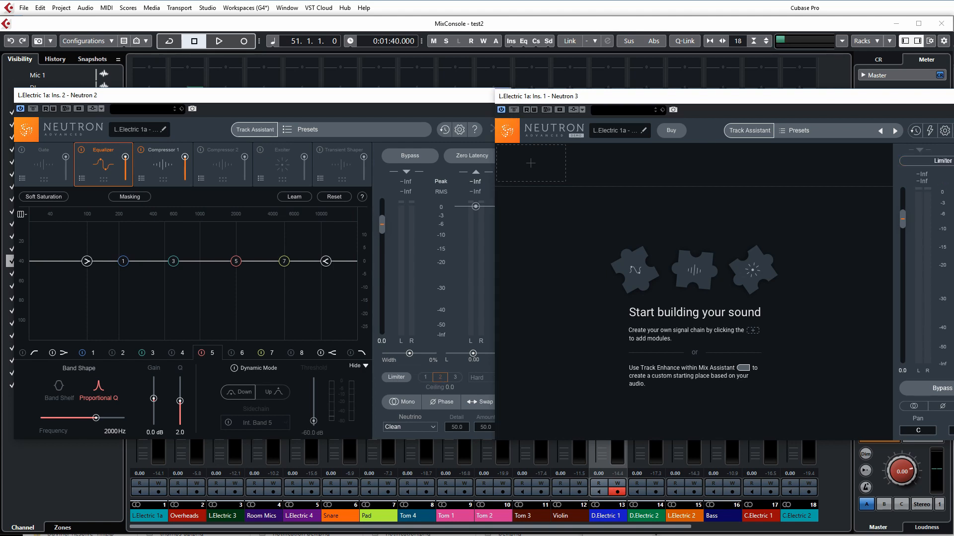
pyautogui.click(943, 161)
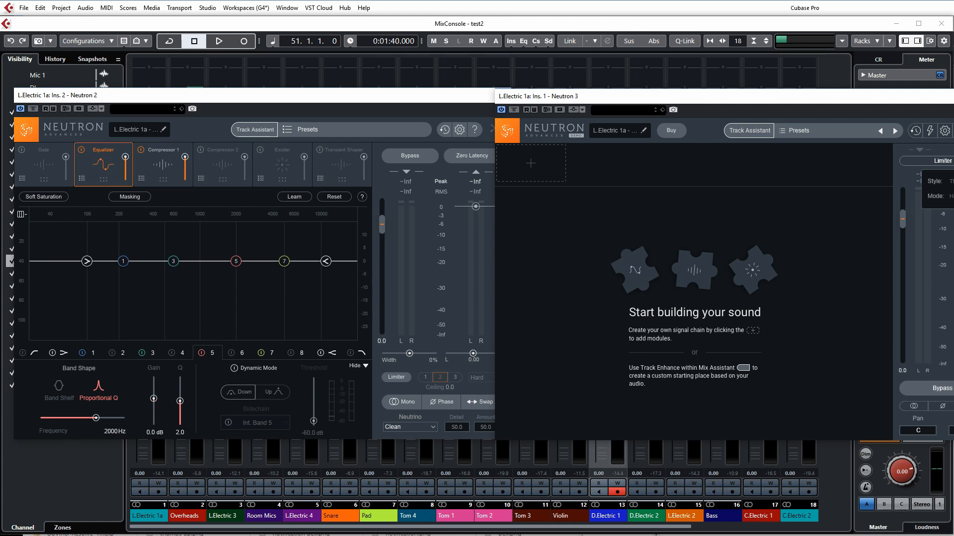
pyautogui.click(453, 144)
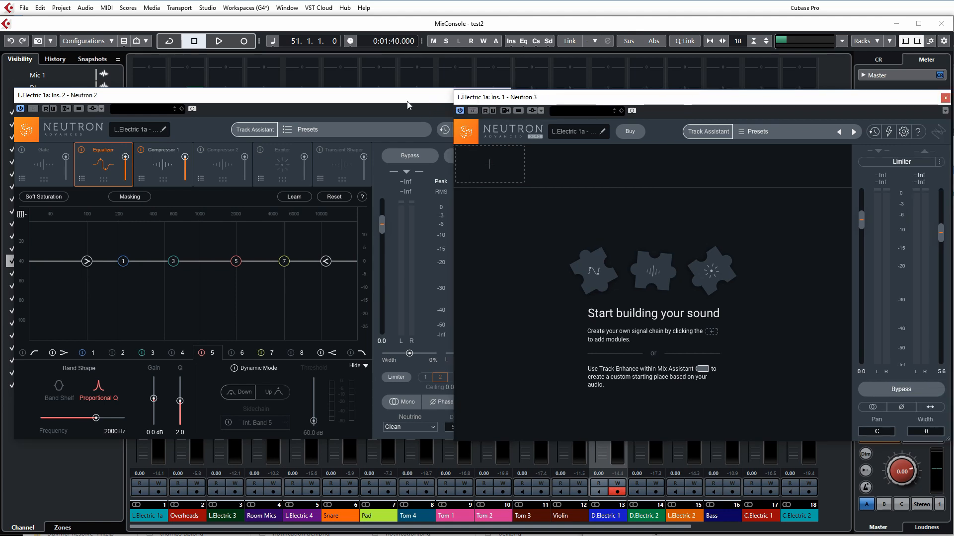
# Select the Gate in Neutron 2 and try reordering the Compressor and Exciter modules in its chain
pyautogui.click(407, 101)
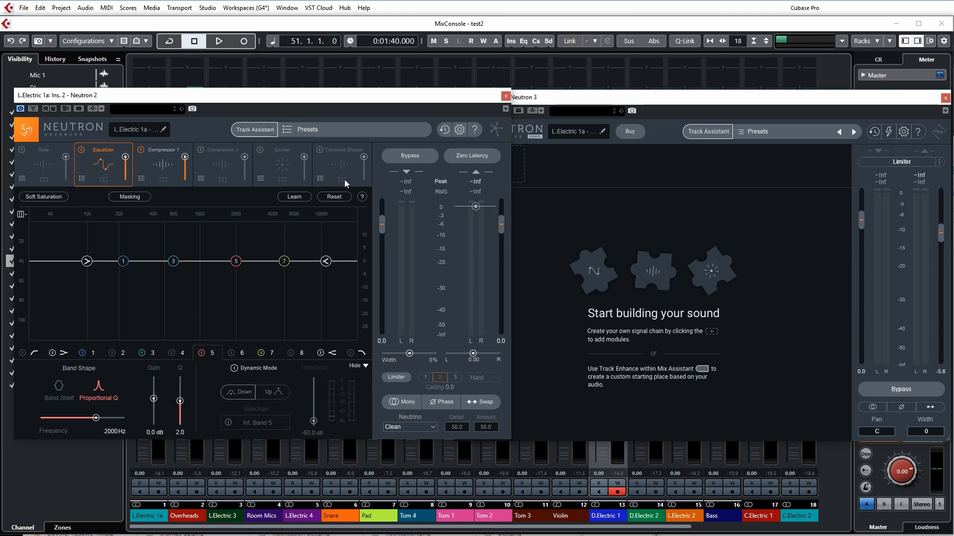
pyautogui.click(45, 178)
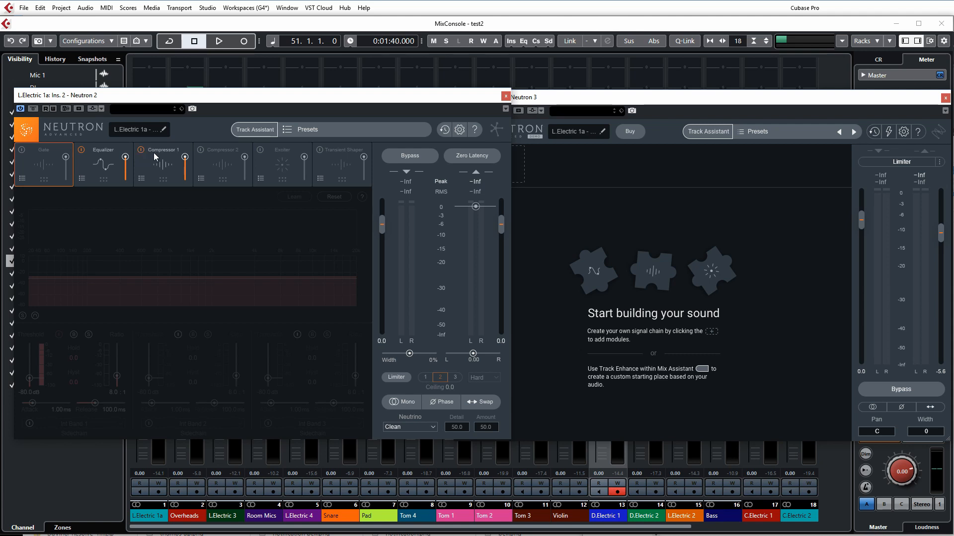
pyautogui.click(157, 180)
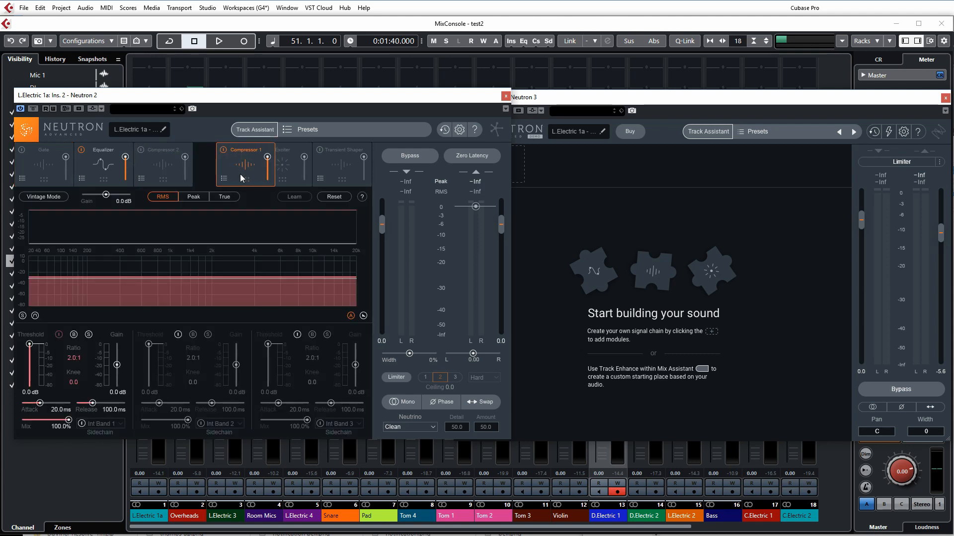
pyautogui.moveTo(222, 179)
pyautogui.mouseDown()
pyautogui.moveTo(277, 178)
pyautogui.moveTo(226, 179)
pyautogui.mouseUp()
pyautogui.moveTo(285, 179); pyautogui.dragTo(332, 176)
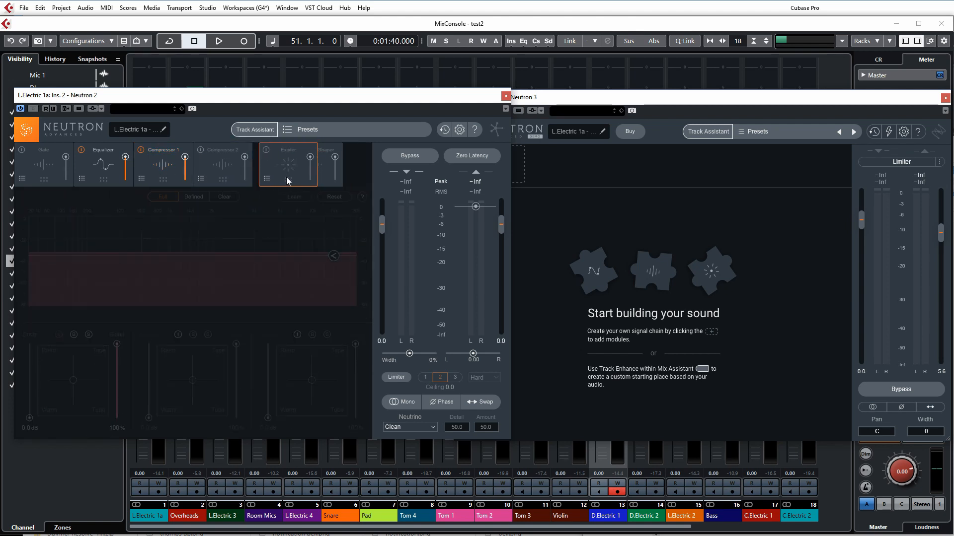
# Add Compressor 1, Compressor 2, Equalizer and Exciter modules to the empty Neutron 3 chain
pyautogui.click(539, 99)
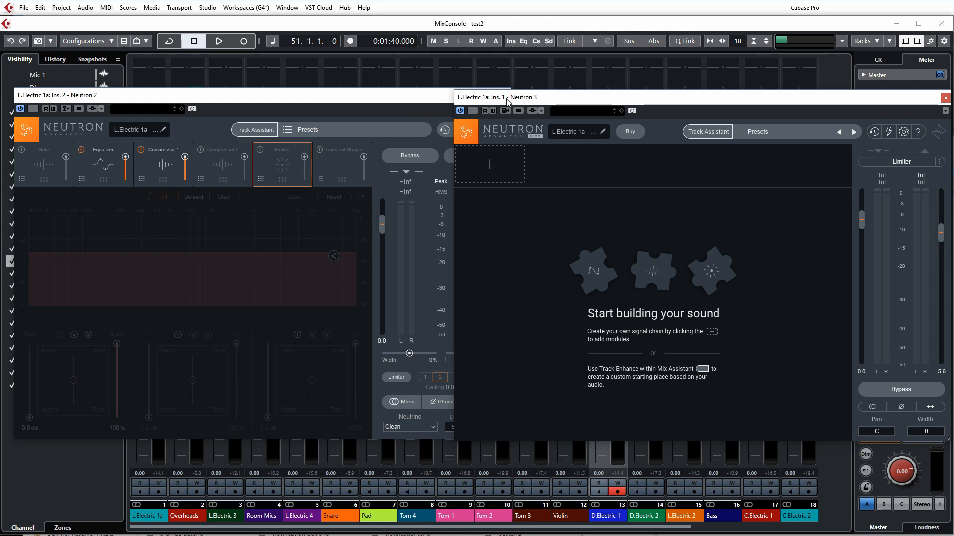
pyautogui.click(490, 169)
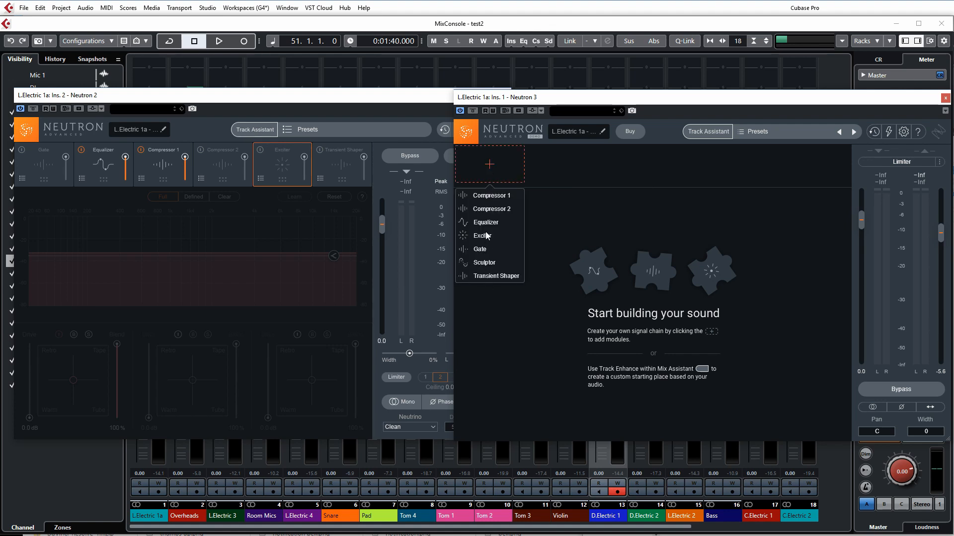
pyautogui.click(485, 196)
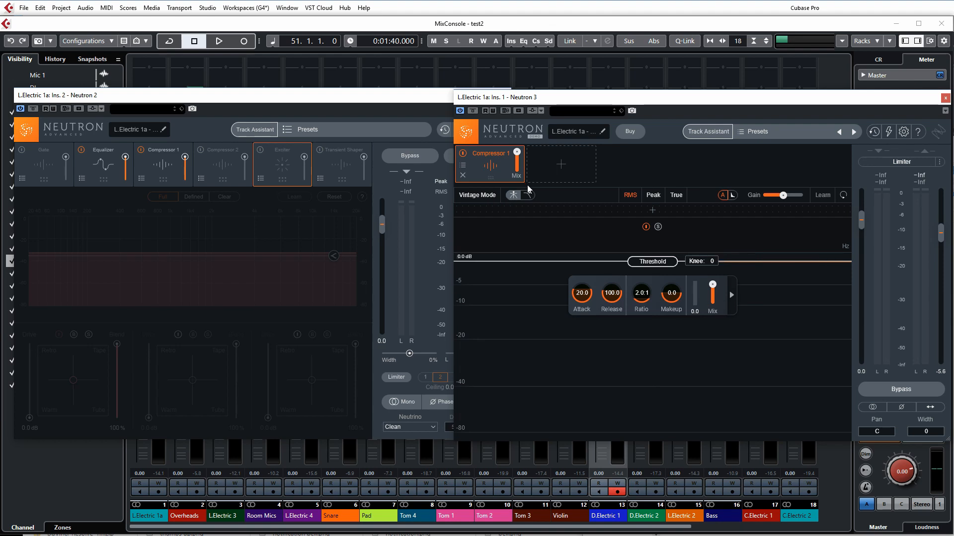
pyautogui.click(553, 168)
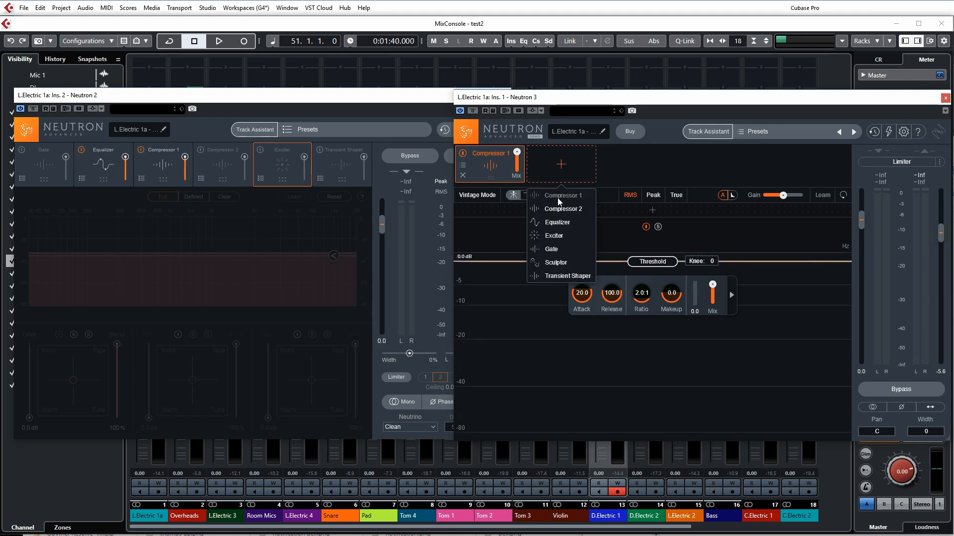
pyautogui.click(563, 209)
pyautogui.click(636, 166)
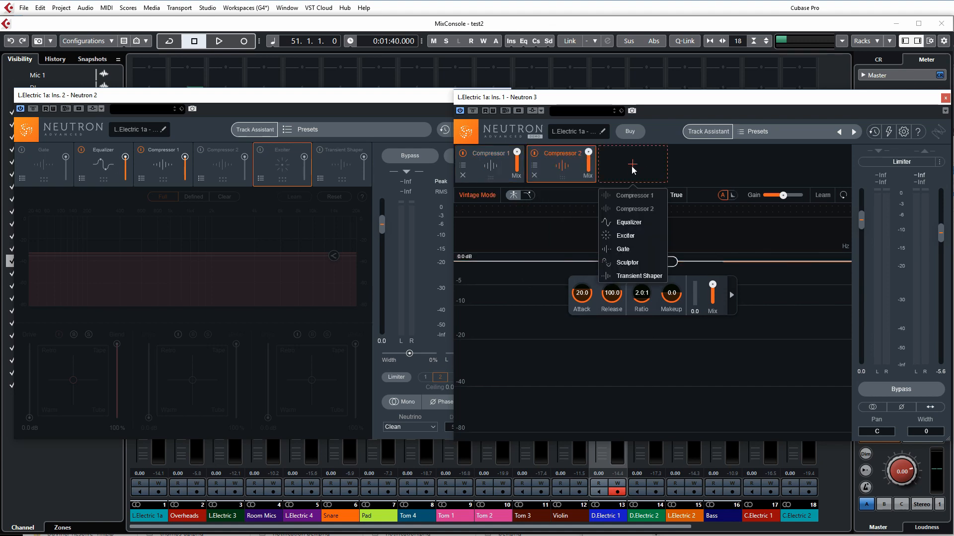
pyautogui.click(630, 222)
pyautogui.click(705, 167)
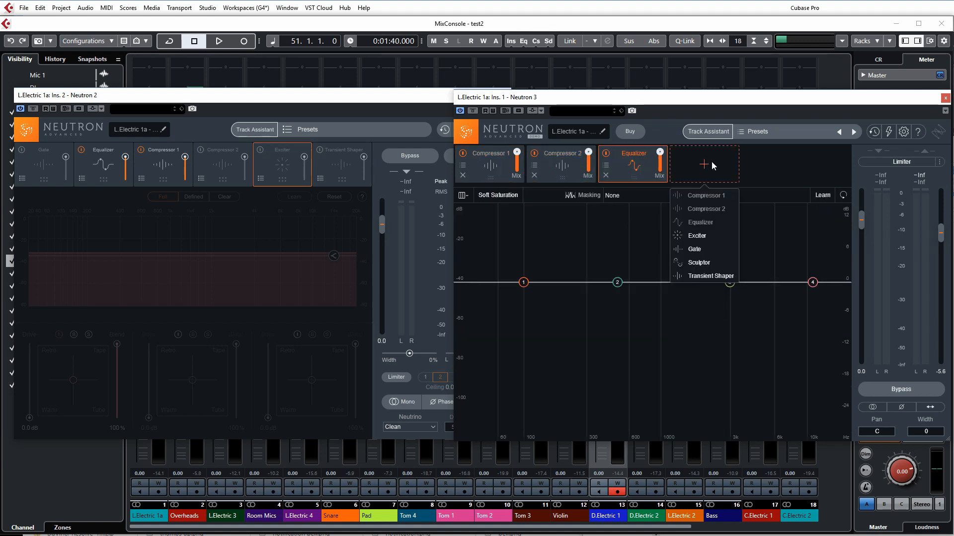
pyautogui.click(691, 238)
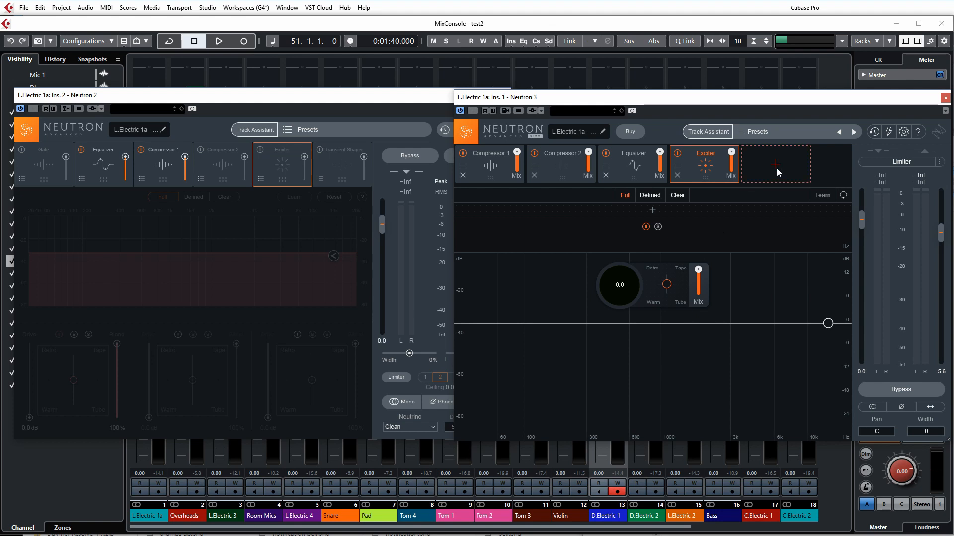
# Add Gate, Sculptor and Transient Shaper modules to the end of the Neutron 3 chain
pyautogui.click(778, 169)
pyautogui.click(774, 247)
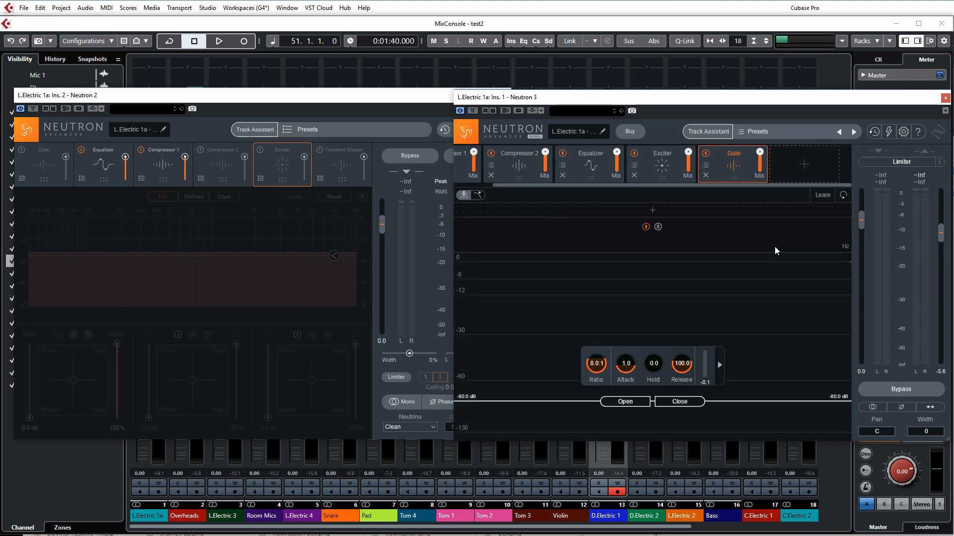
pyautogui.click(801, 178)
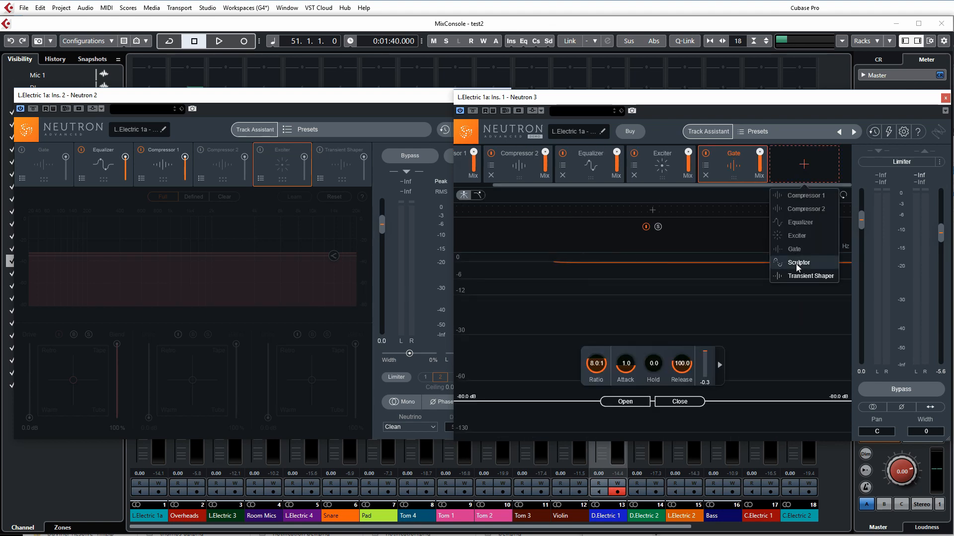
pyautogui.click(797, 263)
pyautogui.click(801, 172)
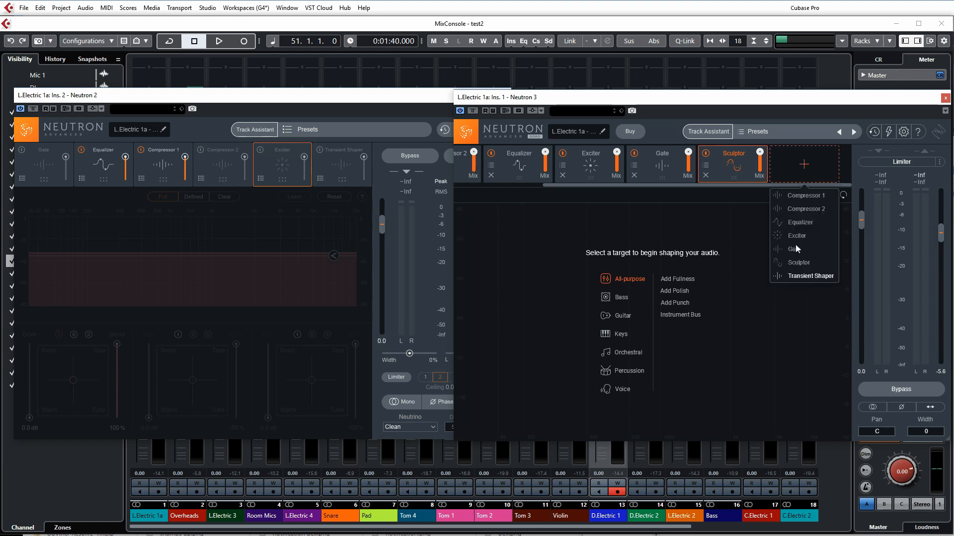
pyautogui.click(803, 276)
pyautogui.click(798, 169)
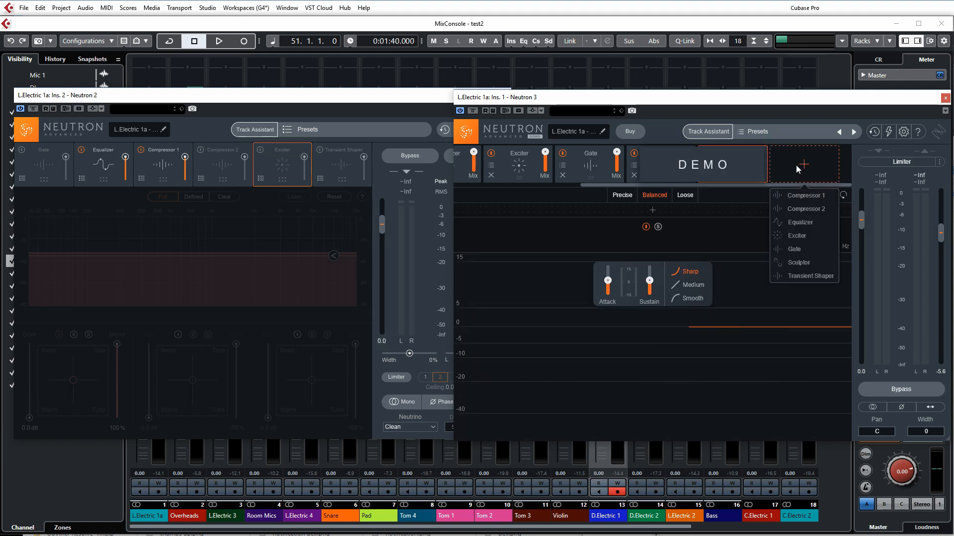
pyautogui.click(802, 169)
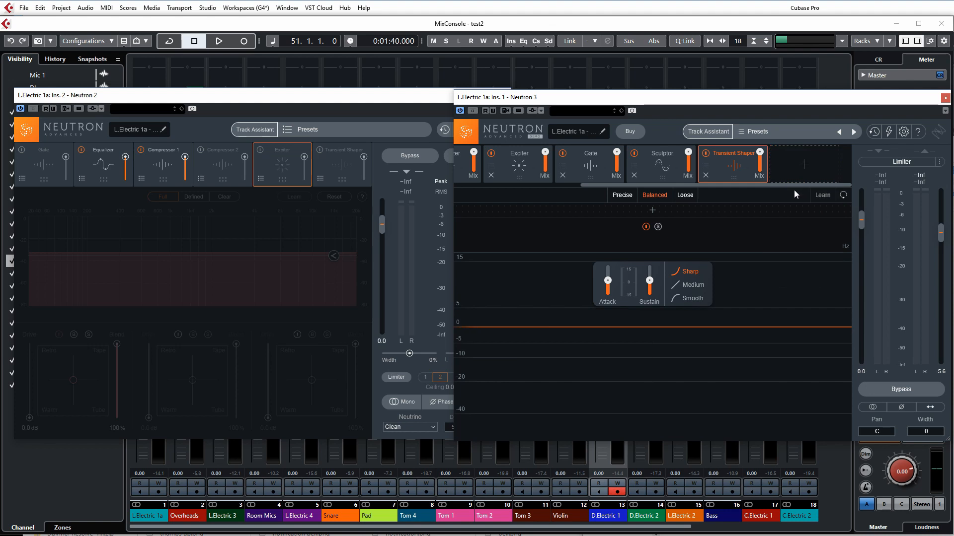
# Review the full Neutron 3 module chain and examine the Compressor 1 and Gate settings
pyautogui.moveTo(625, 183); pyautogui.dragTo(470, 183)
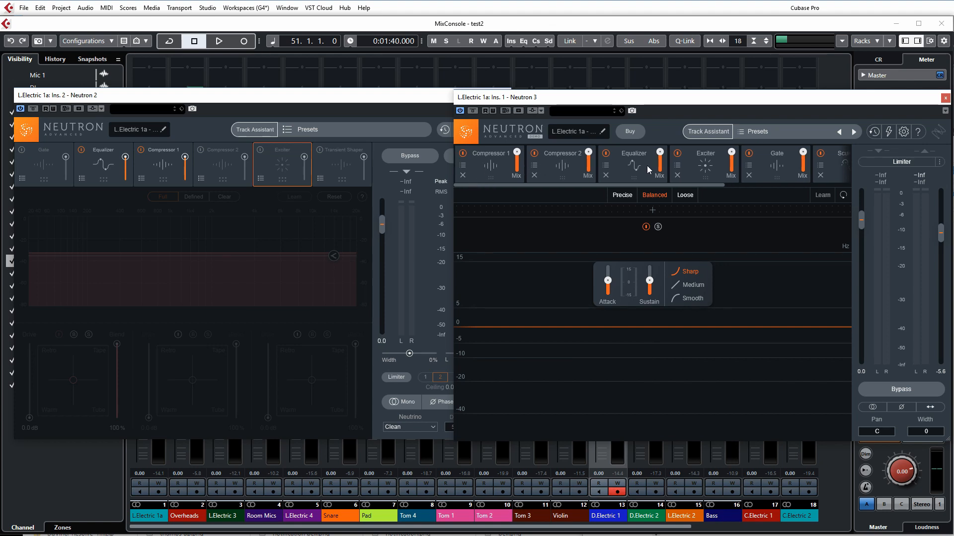
pyautogui.moveTo(701, 185); pyautogui.dragTo(833, 183)
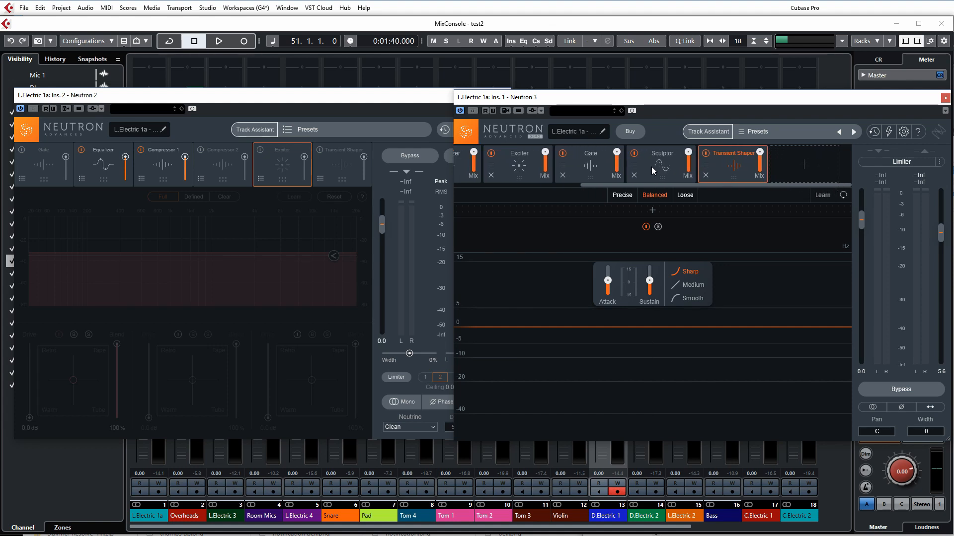
pyautogui.moveTo(630, 183); pyautogui.dragTo(498, 183)
pyautogui.click(492, 177)
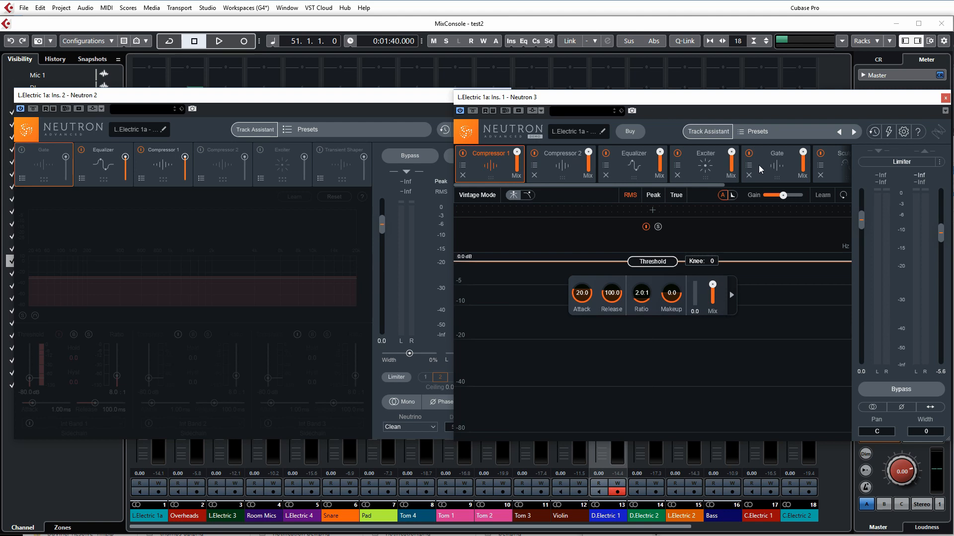
pyautogui.click(769, 168)
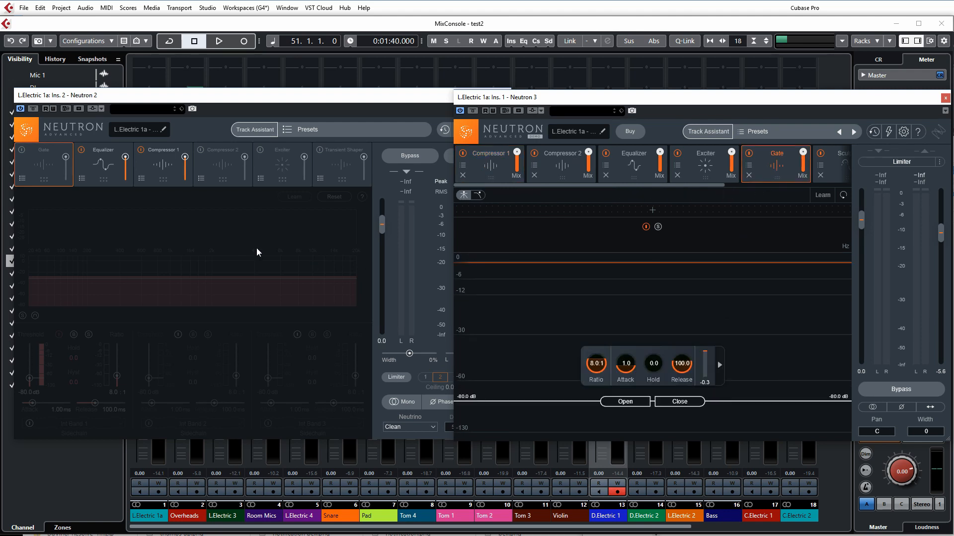
# Enable the Gate in Neutron 2 and set the Neutron 3 Gate threshold to -19.2 dB
pyautogui.click(35, 167)
pyautogui.click(21, 150)
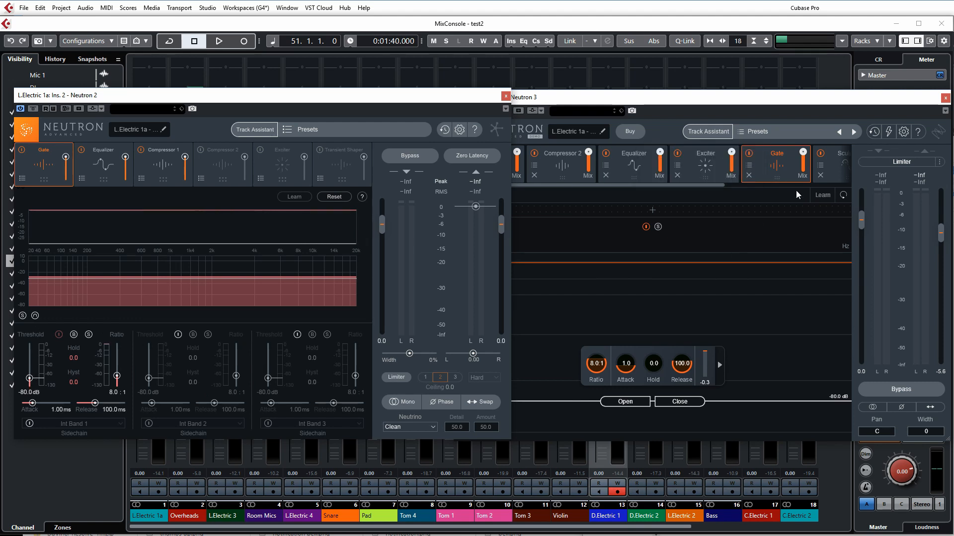
pyautogui.click(785, 163)
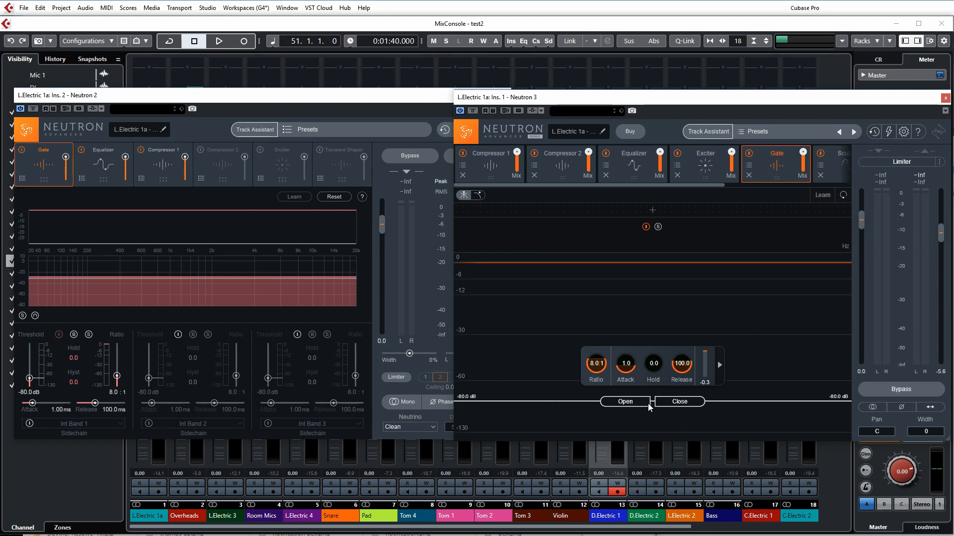
pyautogui.moveTo(625, 401); pyautogui.dragTo(693, 316)
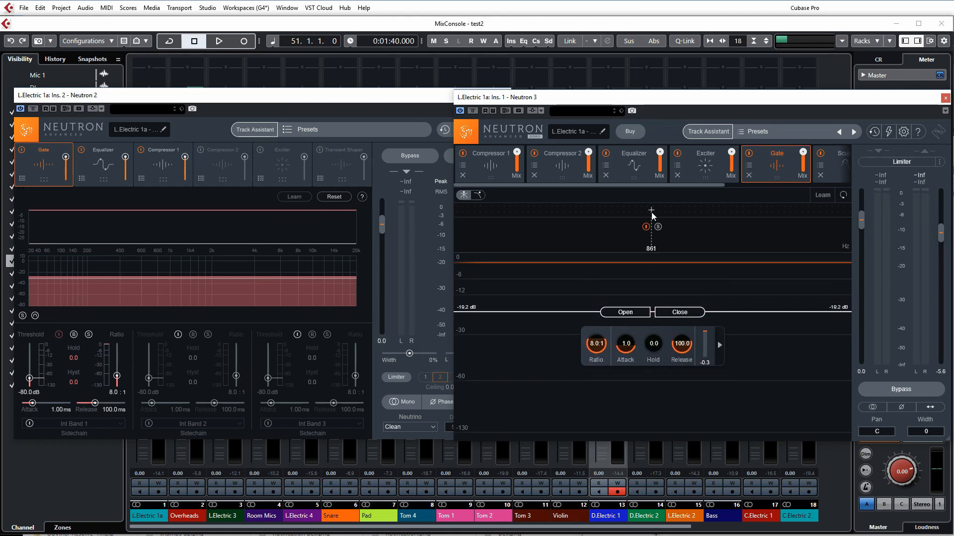
# Split the Neutron 3 Gate into two bands at 875 Hz and enable bands 2 and 3 of the Neutron 2 Gate
pyautogui.click(652, 212)
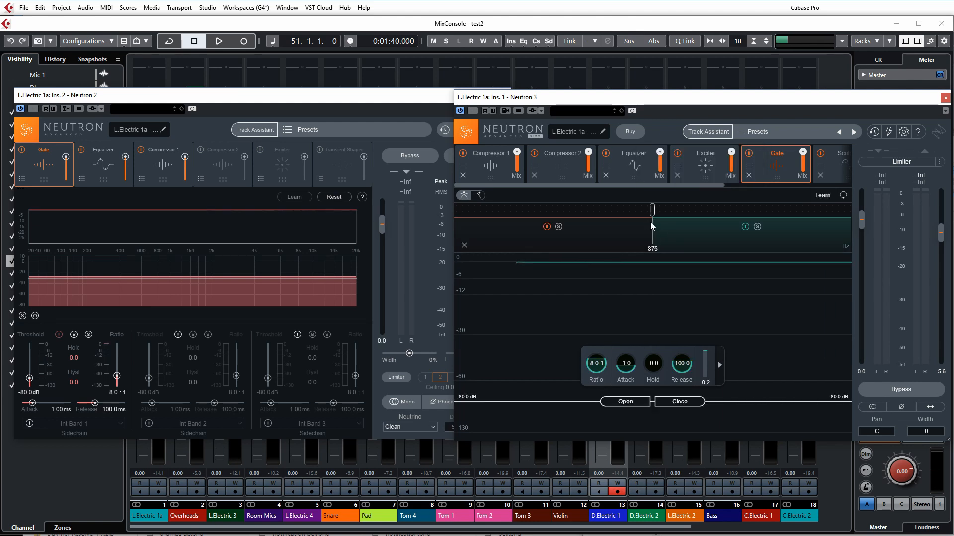
pyautogui.click(297, 335)
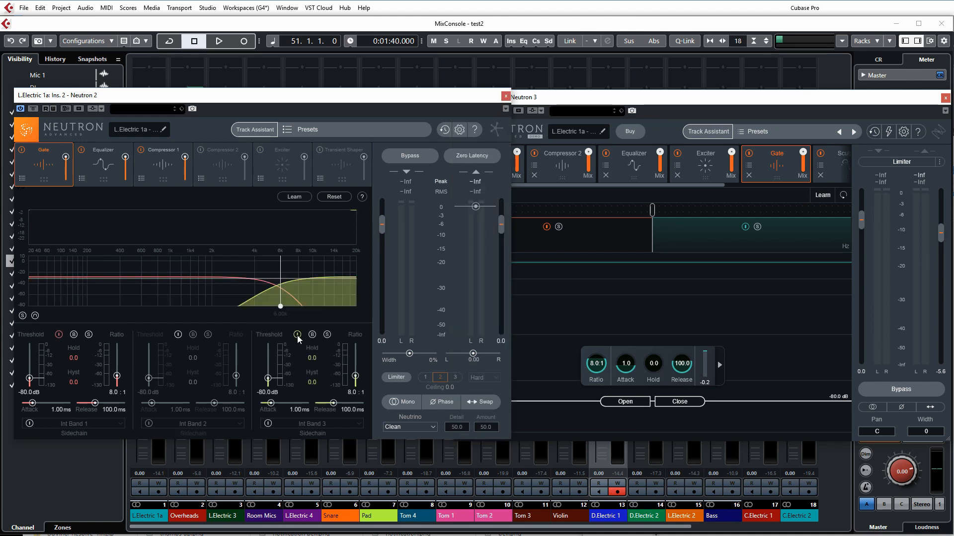
pyautogui.click(179, 335)
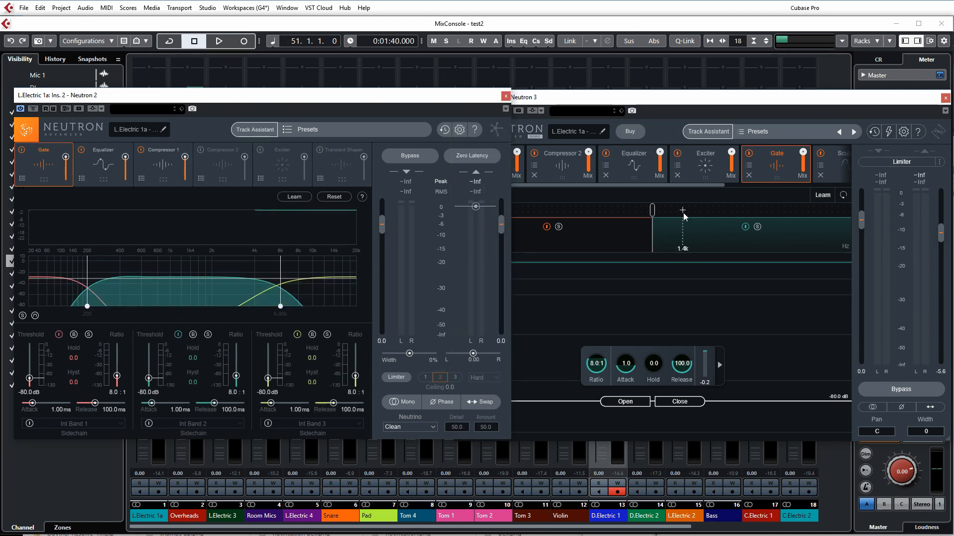
pyautogui.click(681, 195)
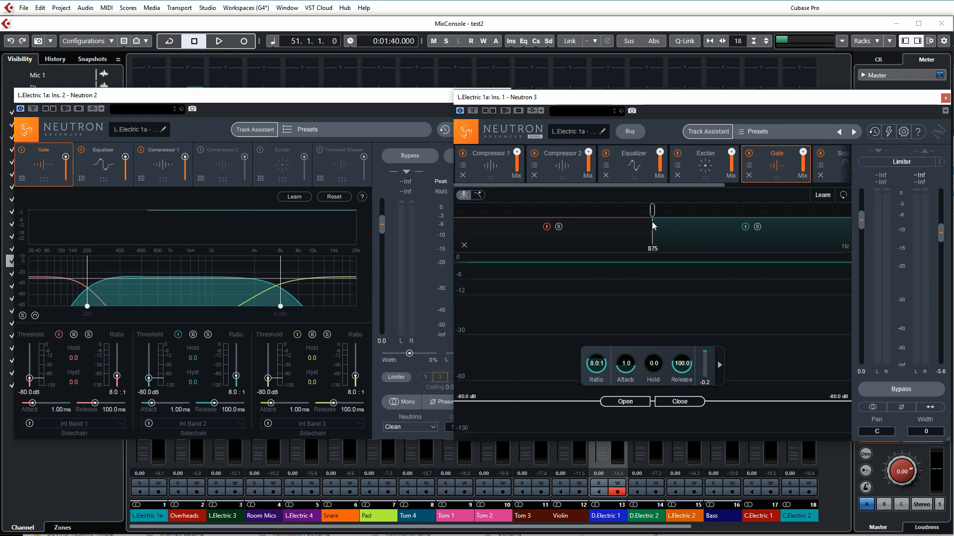
# Add a second crossover to the Neutron 3 Gate and spread both crossovers apart to widen the middle band
pyautogui.moveTo(653, 213)
pyautogui.mouseDown()
pyautogui.moveTo(764, 216)
pyautogui.moveTo(690, 220)
pyautogui.mouseUp()
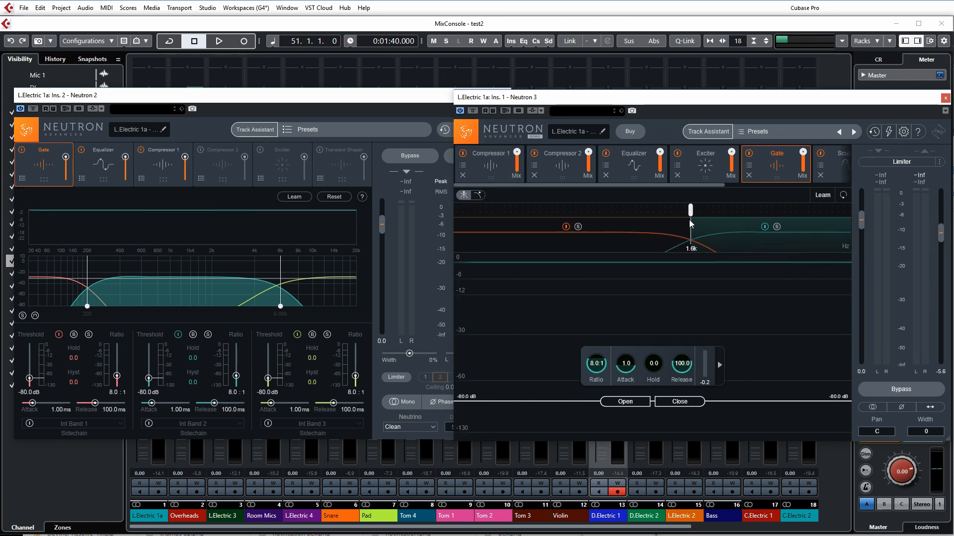
pyautogui.click(641, 212)
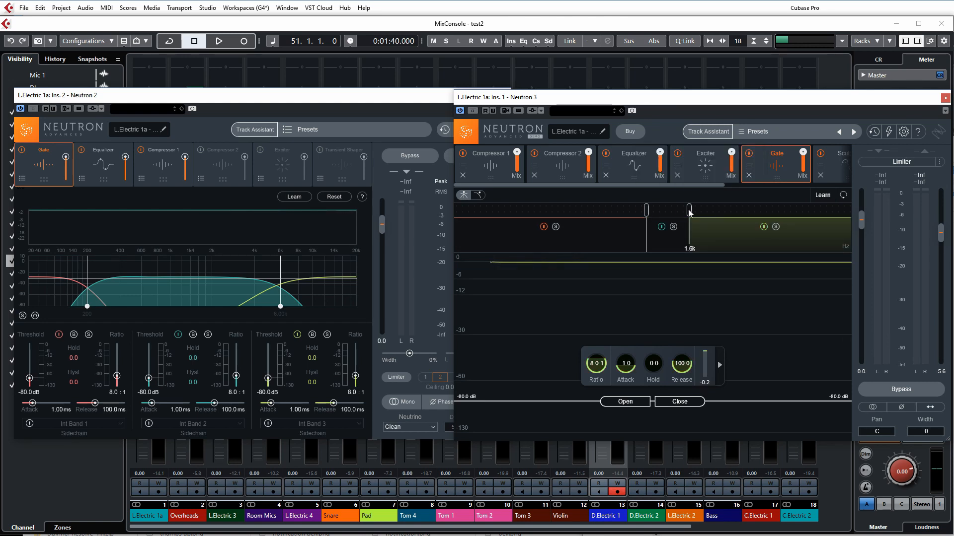
pyautogui.moveTo(647, 211); pyautogui.dragTo(598, 210)
pyautogui.moveTo(689, 211); pyautogui.dragTo(750, 212)
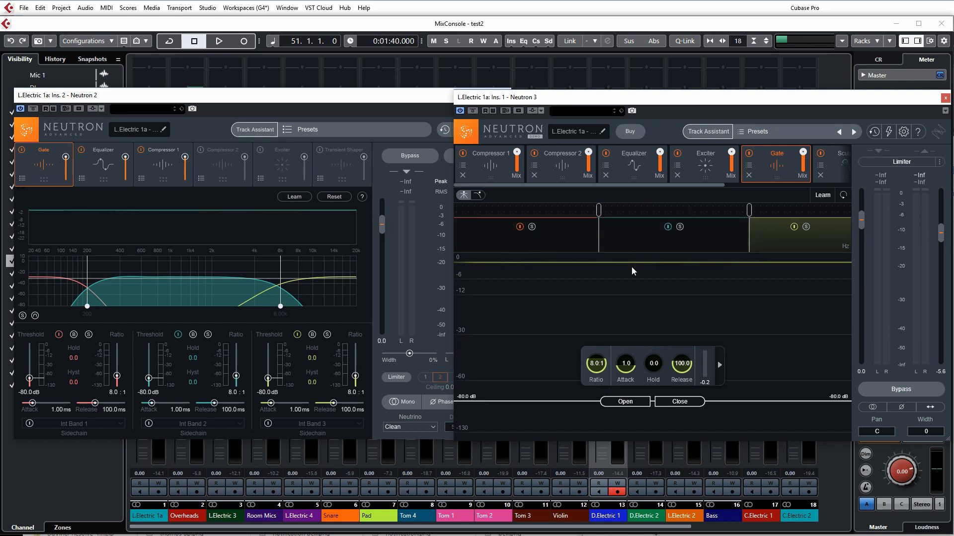
# Examine the settings of each Neutron 3 Gate band and the sidechain filter view
pyautogui.click(580, 225)
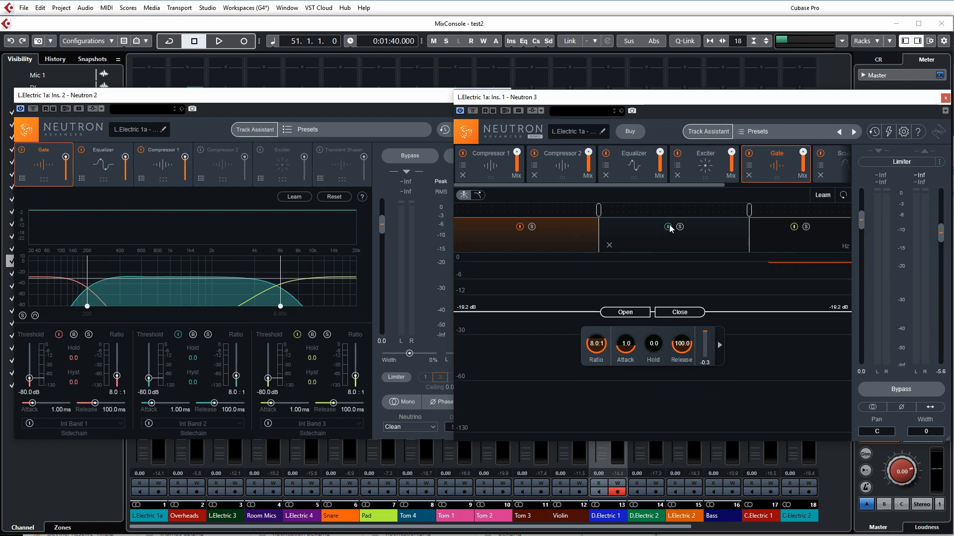
pyautogui.click(639, 233)
pyautogui.click(773, 234)
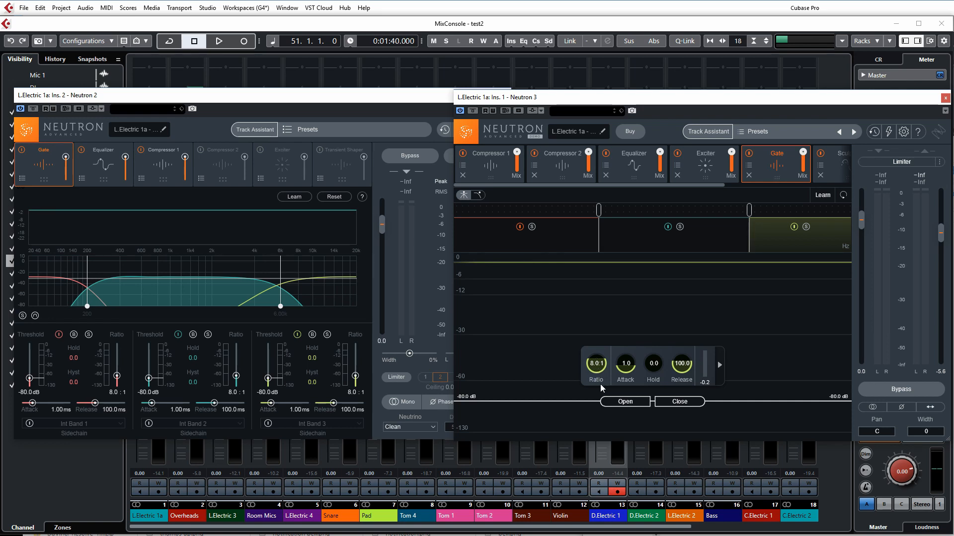
pyautogui.click(617, 400)
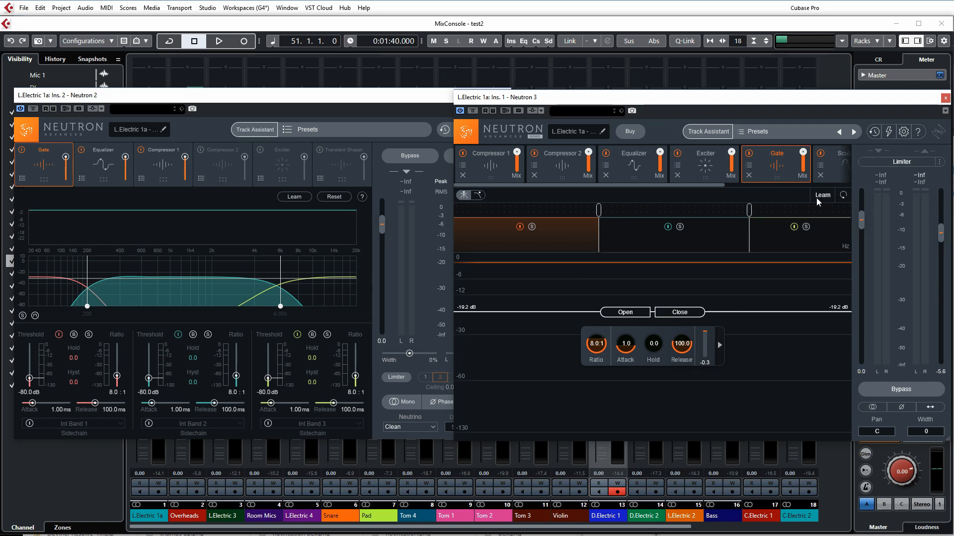
pyautogui.click(480, 195)
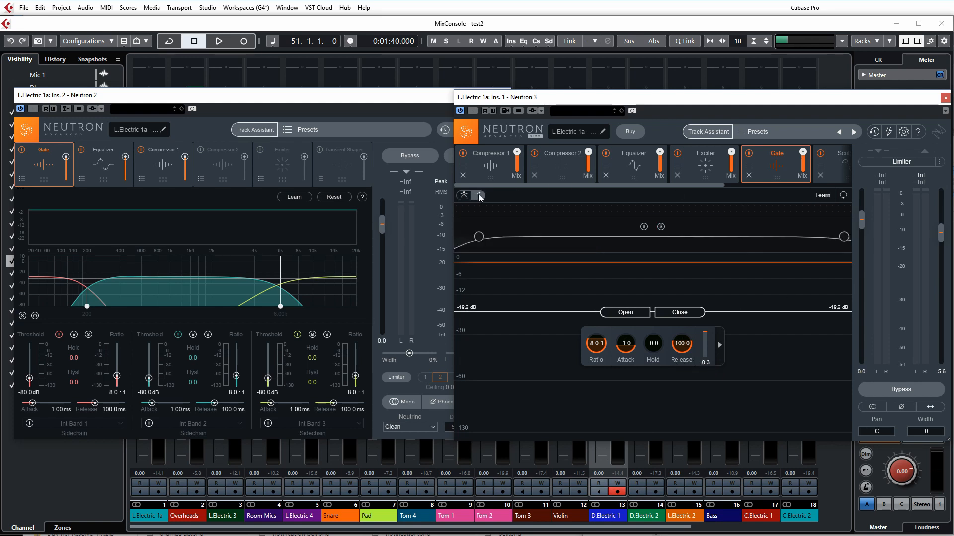
pyautogui.click(464, 196)
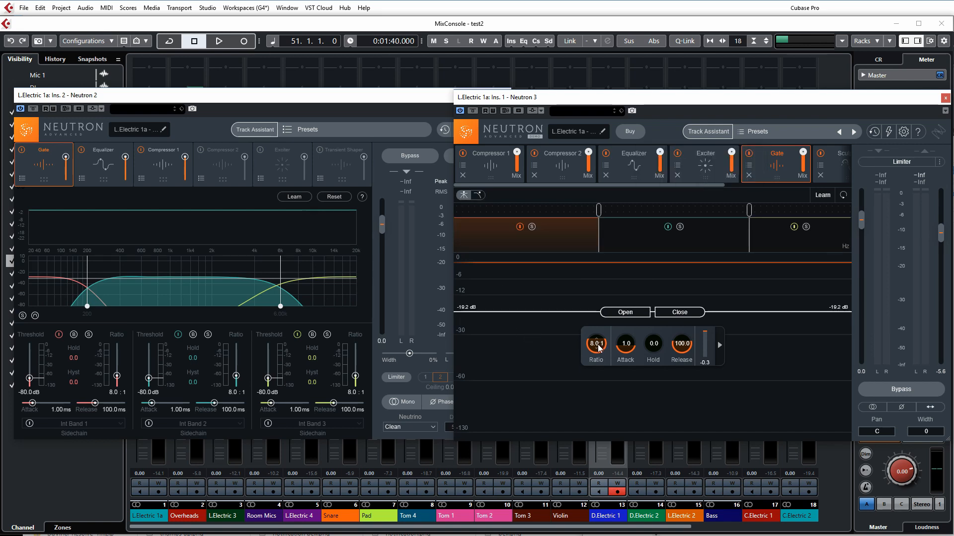
# Set the lowest Neutron 3 Gate band's ratio to 8.9:1 and examine its sidechain options
pyautogui.scroll(1, 599, 348)
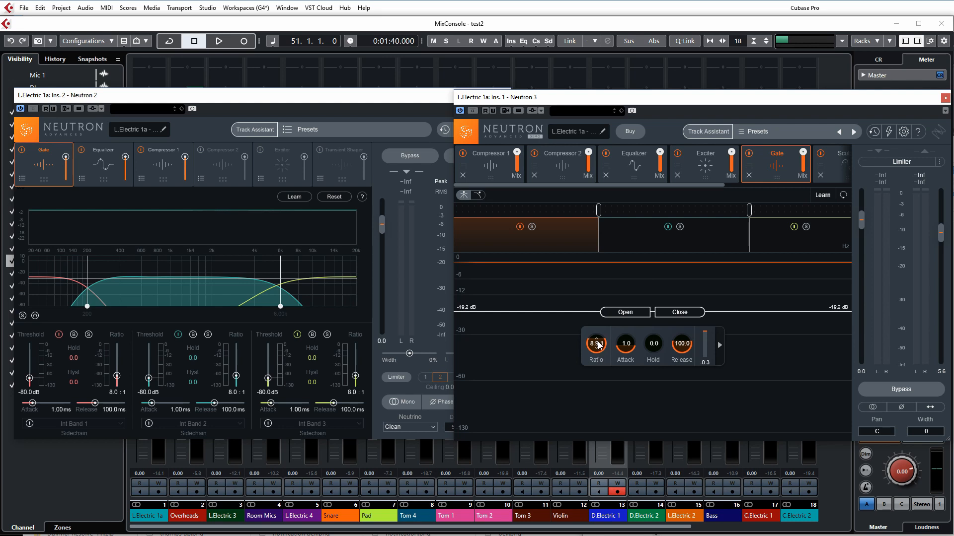
pyautogui.click(720, 345)
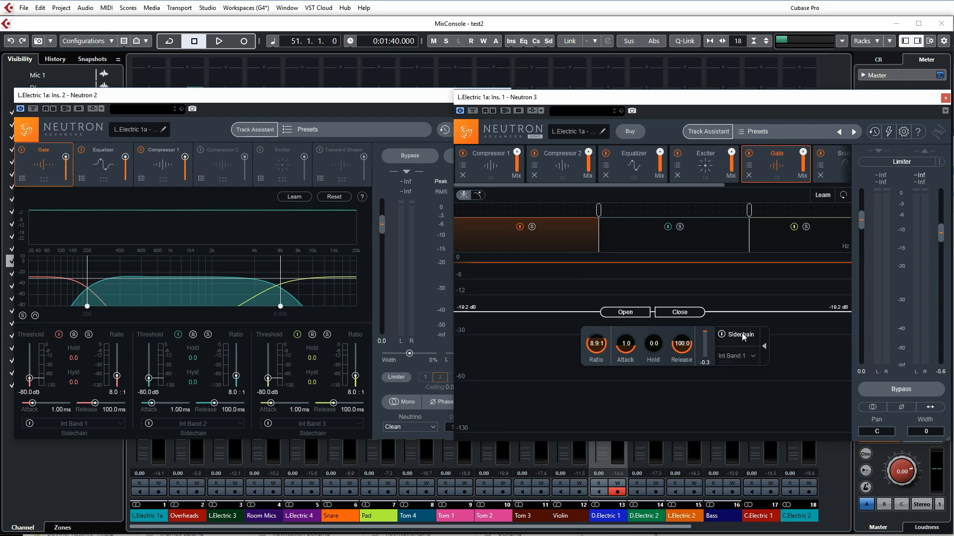
pyautogui.click(764, 346)
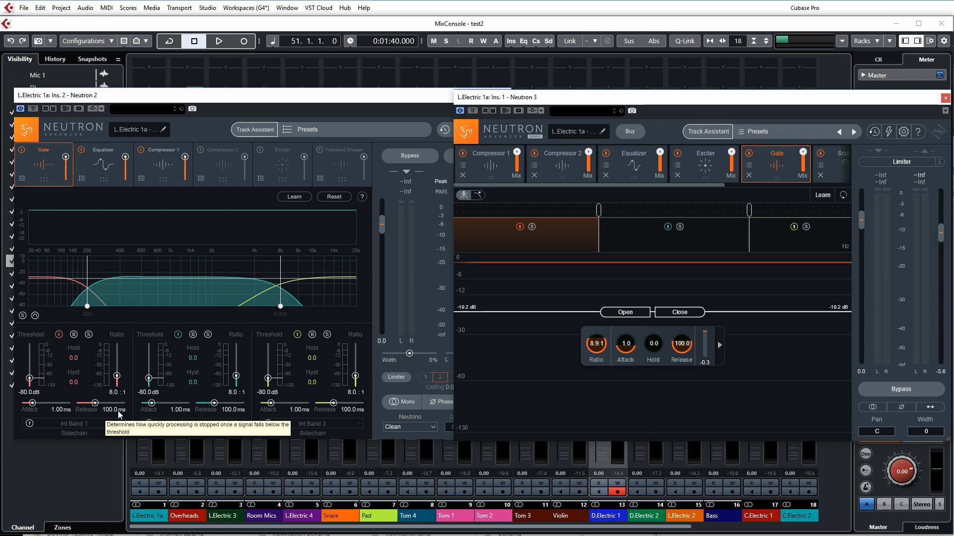
pyautogui.click(720, 346)
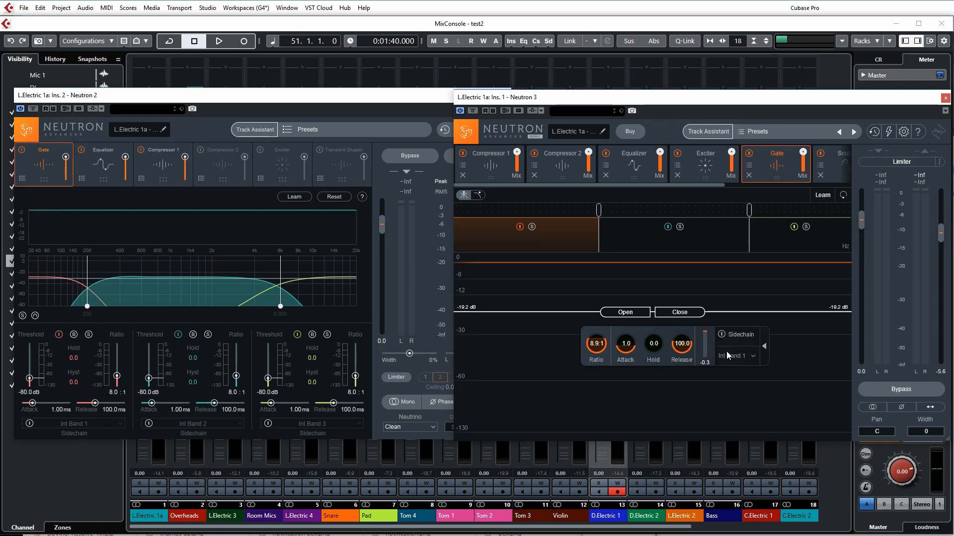
pyautogui.click(764, 347)
# Lower both Neutron 3 Gate crossovers slightly and raise the upper Neutron 2 Gate crossover to about 7.32 kHz
pyautogui.moveTo(598, 210)
pyautogui.mouseDown()
pyautogui.moveTo(575, 210)
pyautogui.moveTo(586, 214)
pyautogui.mouseUp()
pyautogui.moveTo(749, 210); pyautogui.dragTo(744, 210)
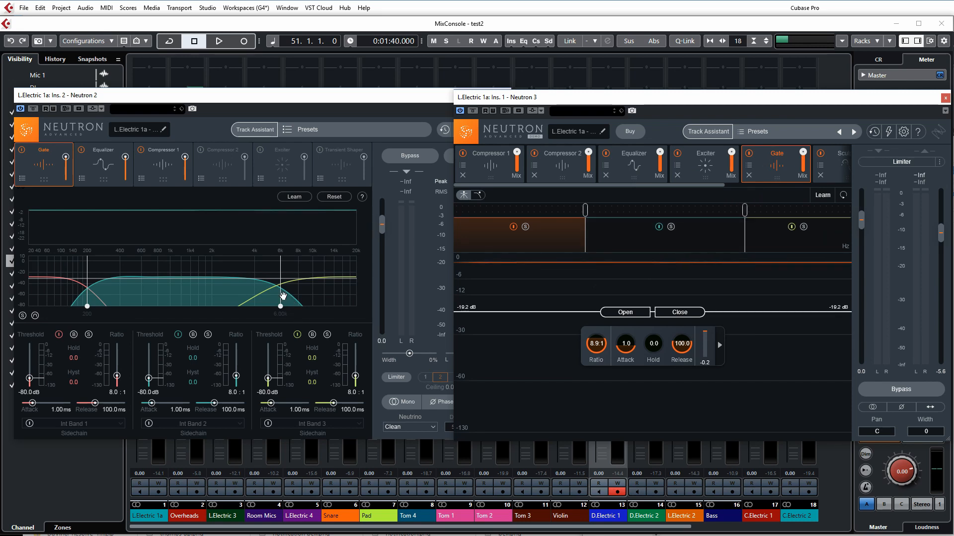
pyautogui.moveTo(280, 306); pyautogui.dragTo(293, 308)
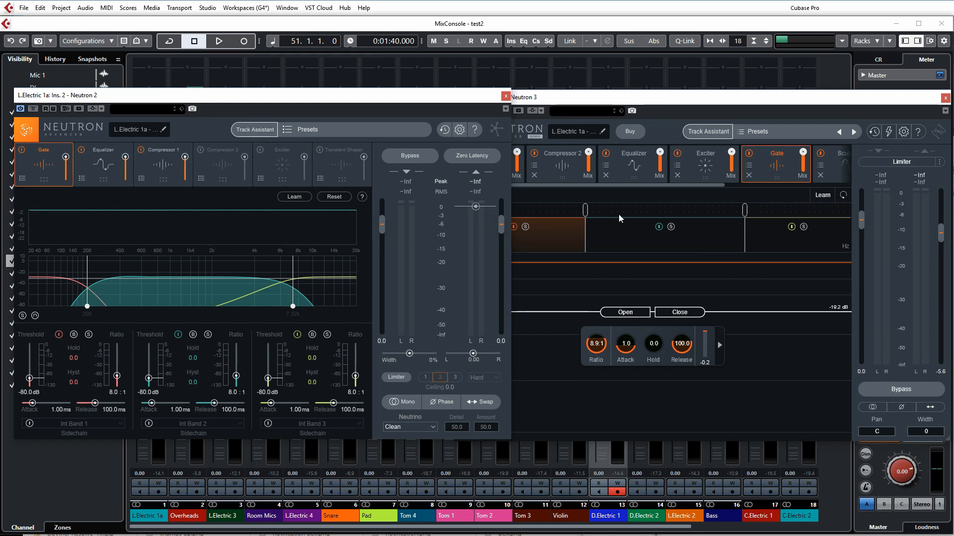
pyautogui.click(644, 108)
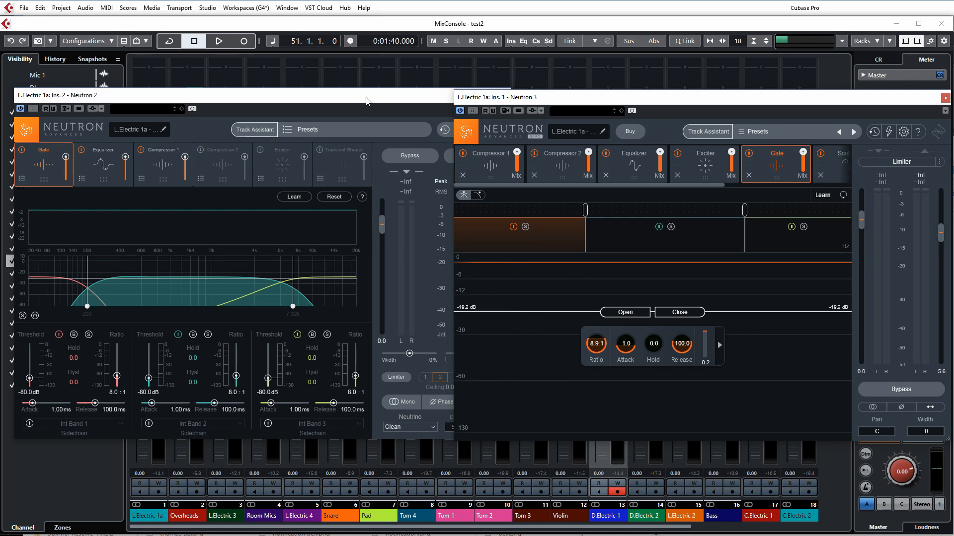
# Solo the L.Electric 1a channel and play it back to compare the Gate displays of both plug-ins
pyautogui.moveTo(163, 100); pyautogui.dragTo(272, 103)
pyautogui.click(159, 360)
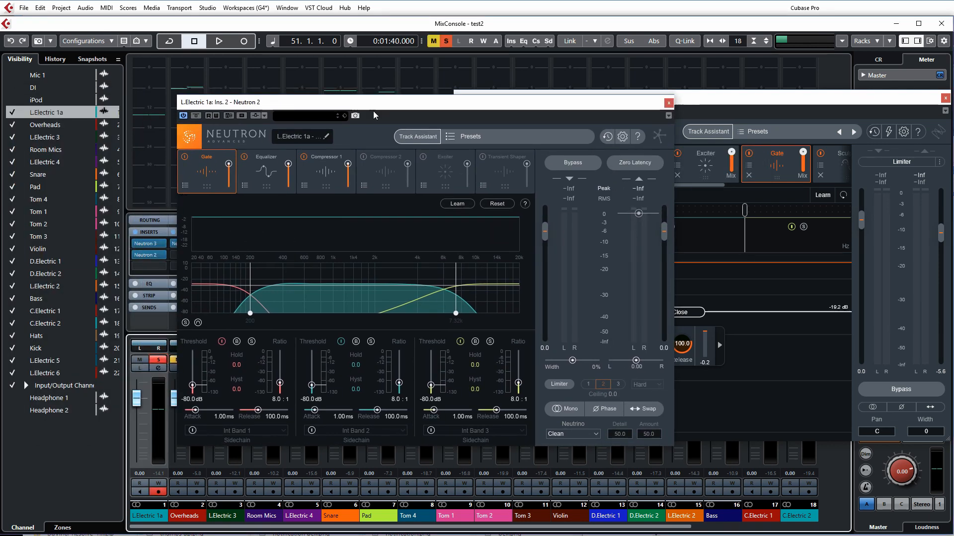
pyautogui.moveTo(390, 109); pyautogui.dragTo(227, 103)
pyautogui.press('space')
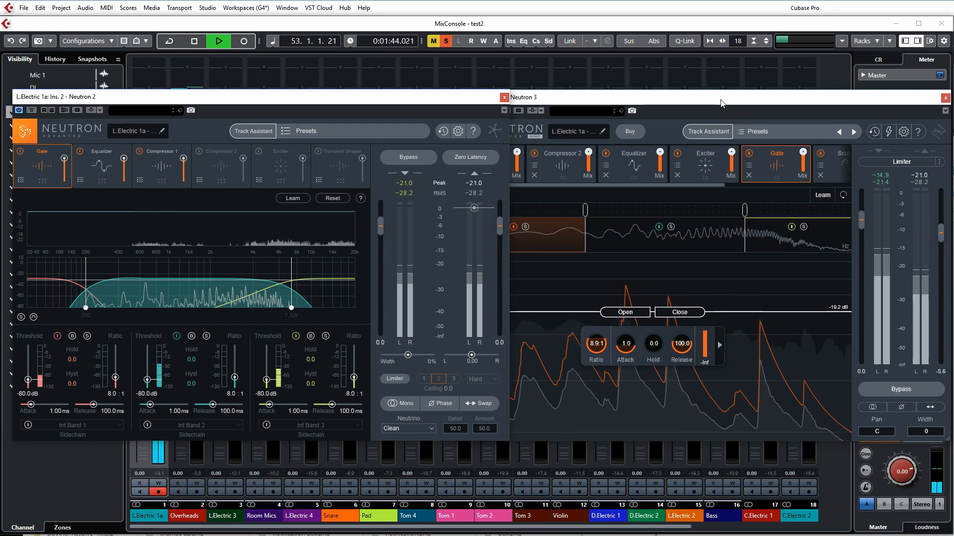
pyautogui.click(684, 401)
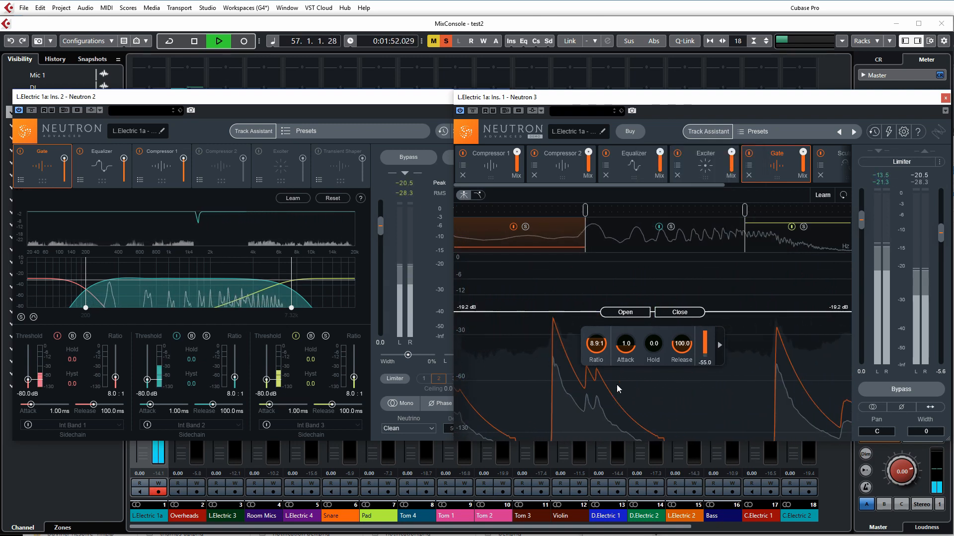
pyautogui.press('space')
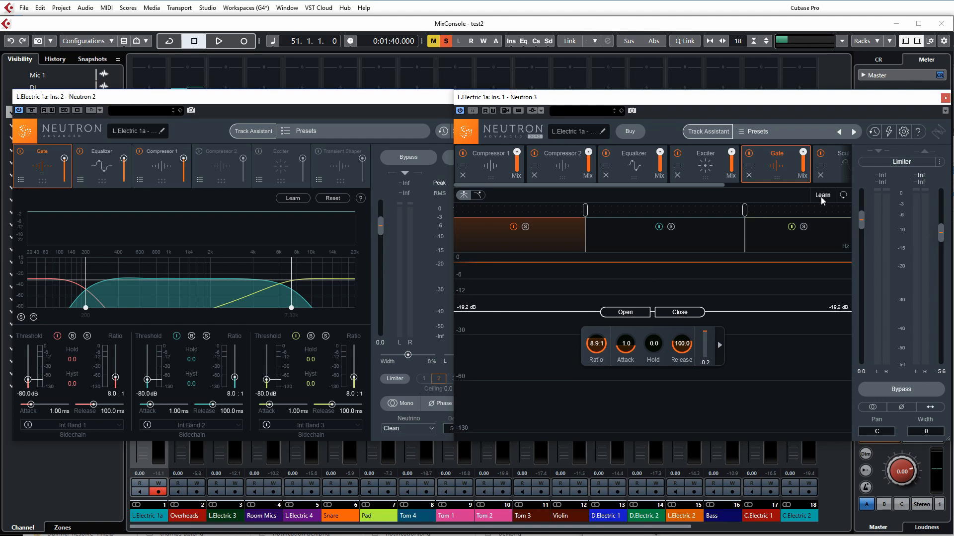
# Show the Equalizer in both plug-ins and shape Neutron 3's band 3 to 2632 Hz, 7.0 dB gain and Q 0.8
pyautogui.click(97, 169)
pyautogui.click(634, 160)
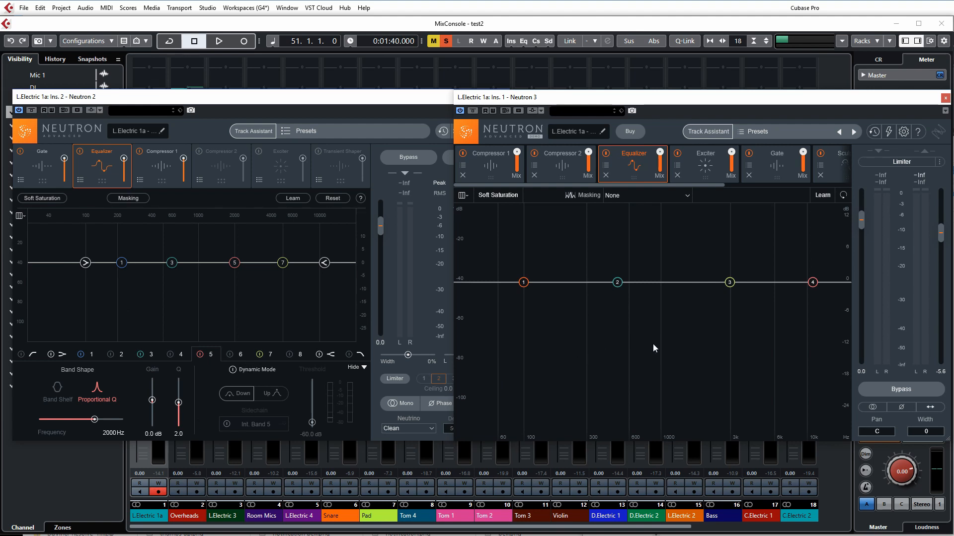
pyautogui.moveTo(727, 286); pyautogui.dragTo(737, 226)
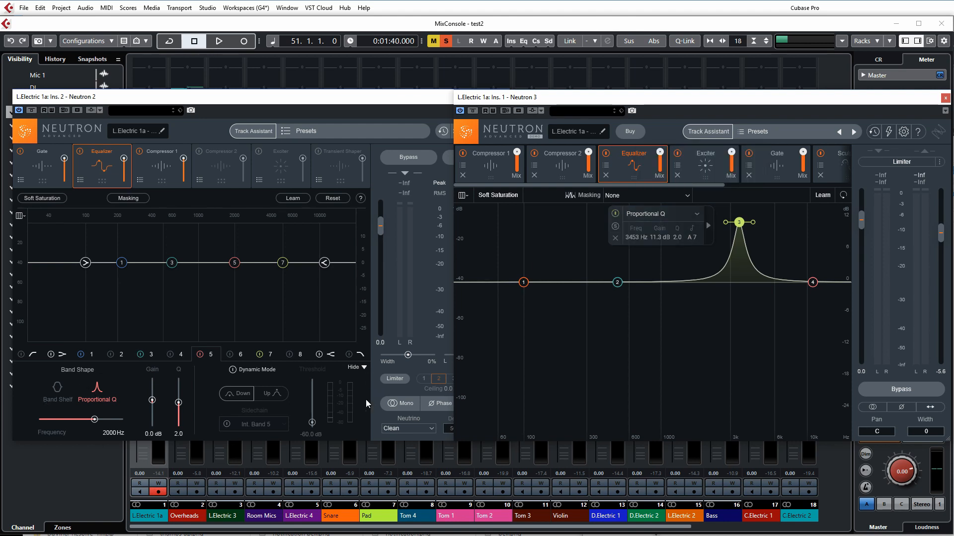
pyautogui.moveTo(753, 222); pyautogui.dragTo(721, 245)
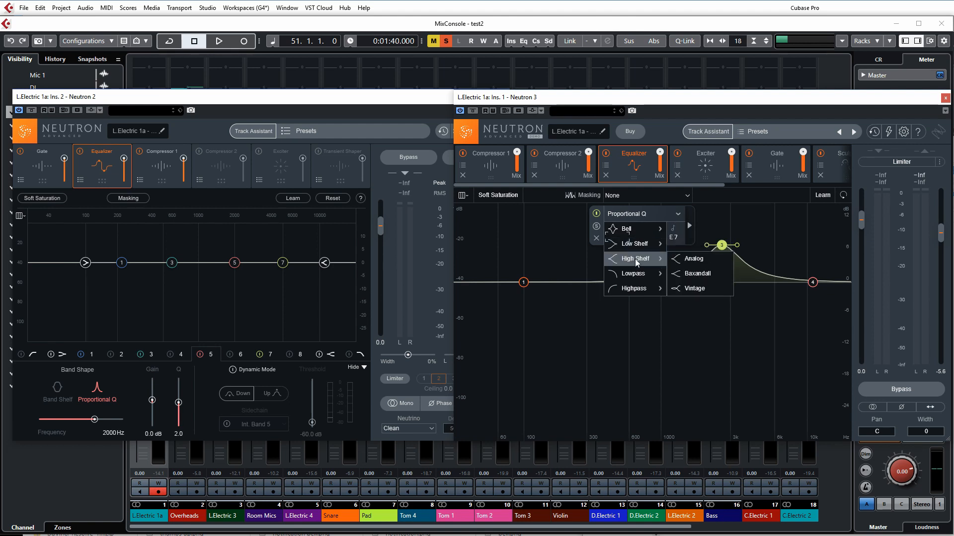
# Examine the filter shapes and dynamic options of Neutron 3's Equalizer band 3, and disable the band
pyautogui.moveTo(654, 228)
pyautogui.click(691, 228)
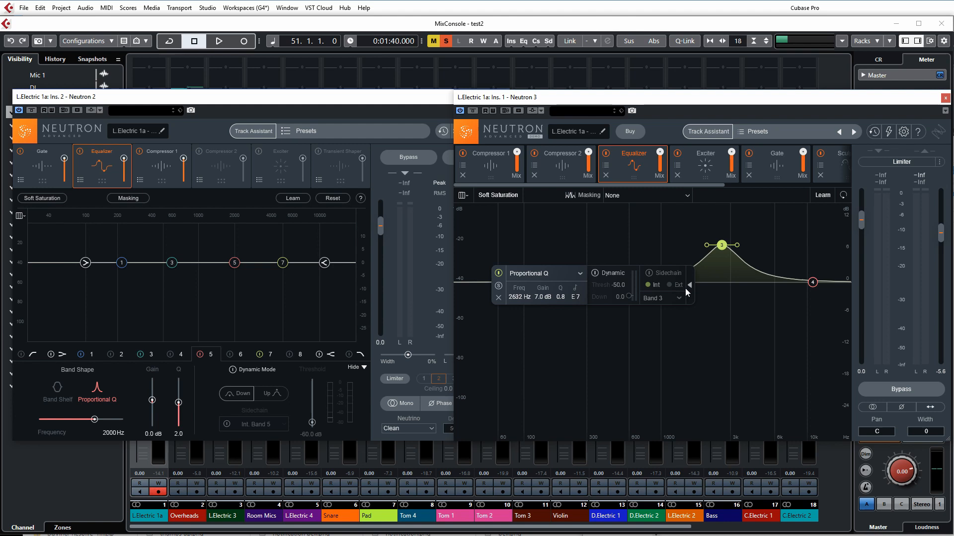
pyautogui.click(689, 286)
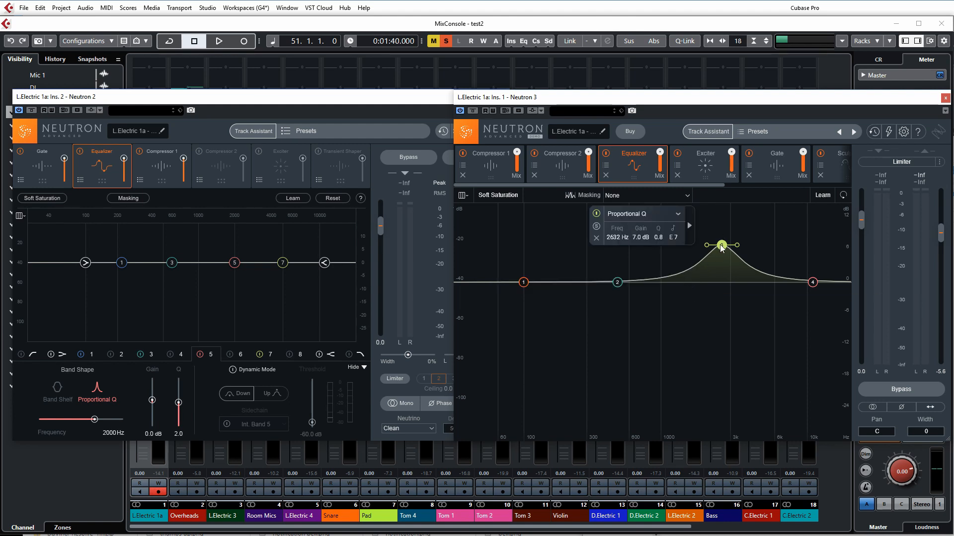
pyautogui.click(596, 214)
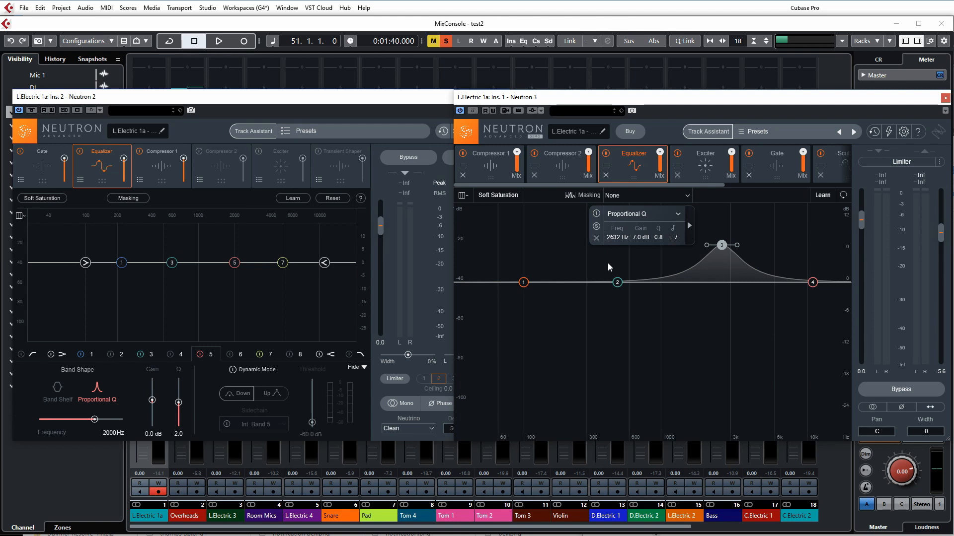
# Boost the Neutron 3 low shelf by about 5 dB near 97 Hz and add three Proportional Q nodes, including ones at 330 Hz and 5697 Hz
pyautogui.moveTo(526, 286); pyautogui.dragTo(525, 256)
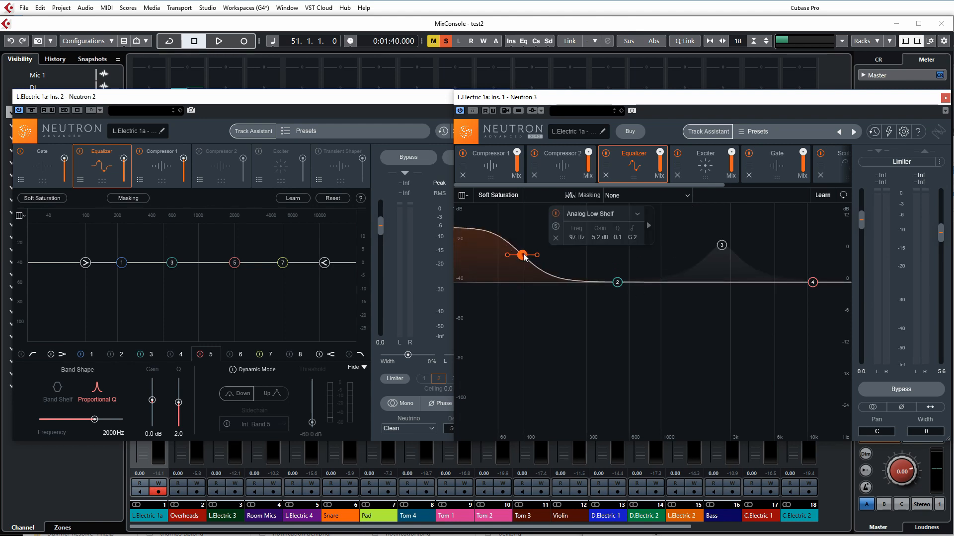
pyautogui.click(651, 282)
pyautogui.click(591, 282)
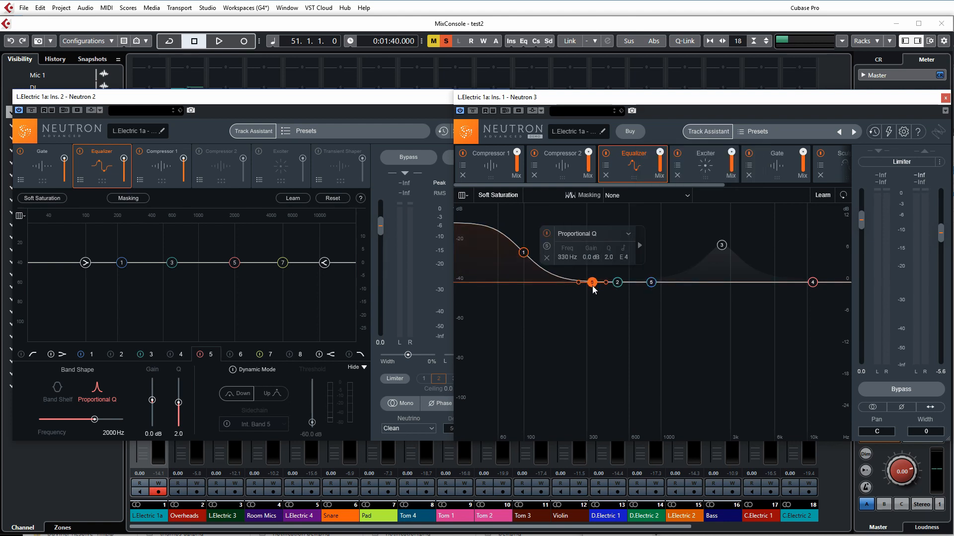
pyautogui.click(771, 282)
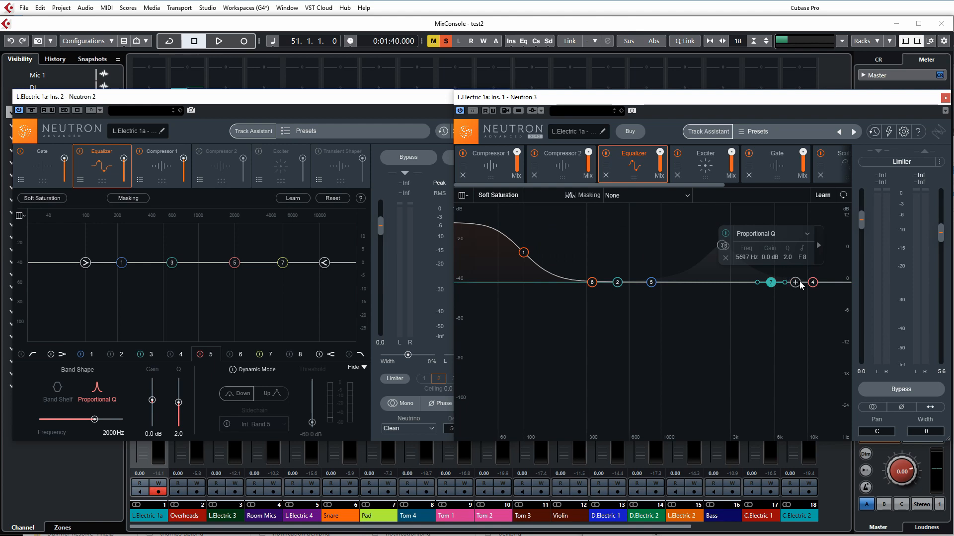
# Add a Flat Lowpass node at 8878 Hz and Proportional Q nodes including 3541, 203 and 95 Hz to Neutron 3's Equalizer
pyautogui.click(799, 282)
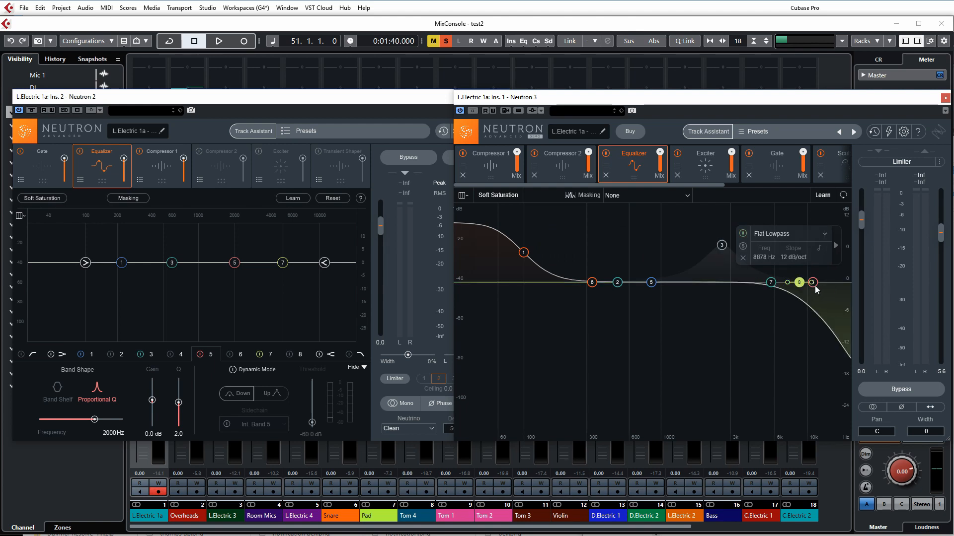
pyautogui.click(688, 282)
pyautogui.click(737, 282)
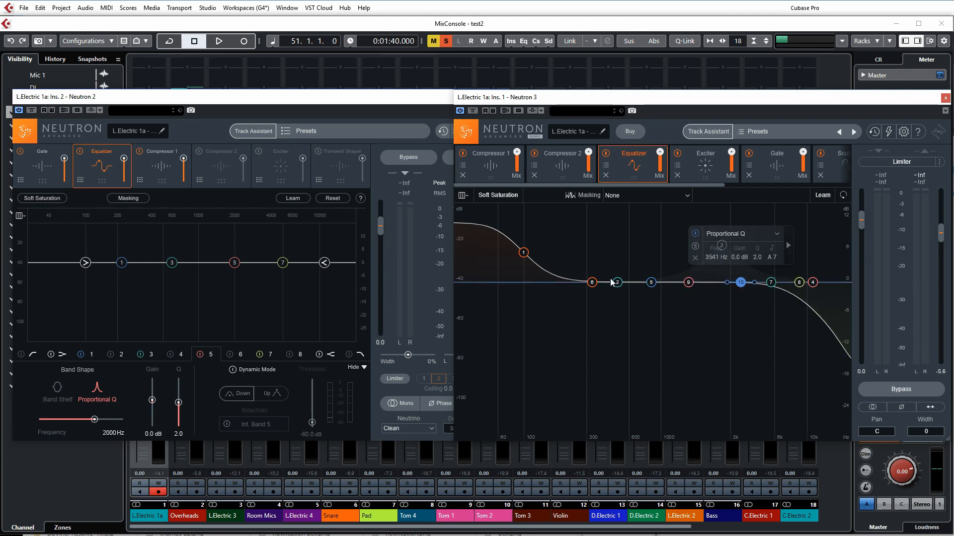
pyautogui.click(563, 282)
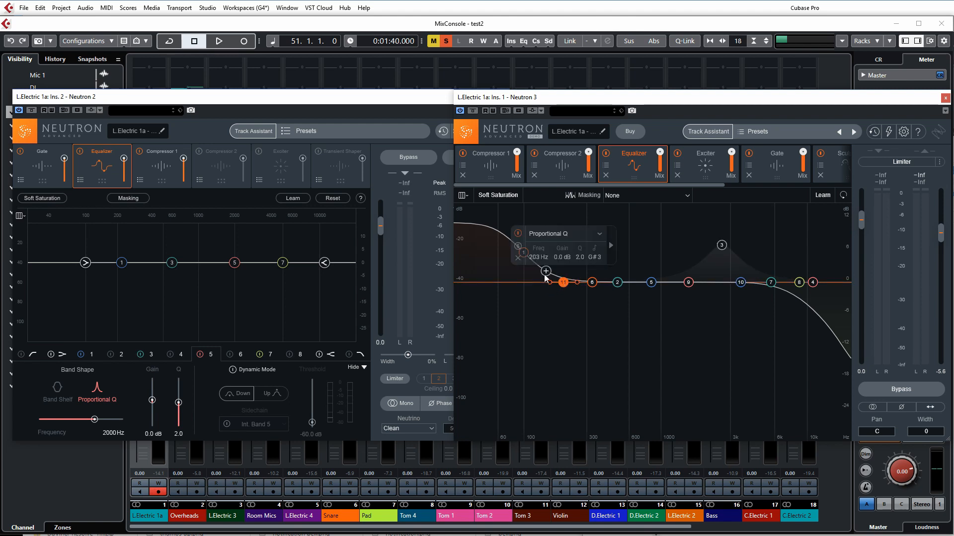
pyautogui.click(540, 283)
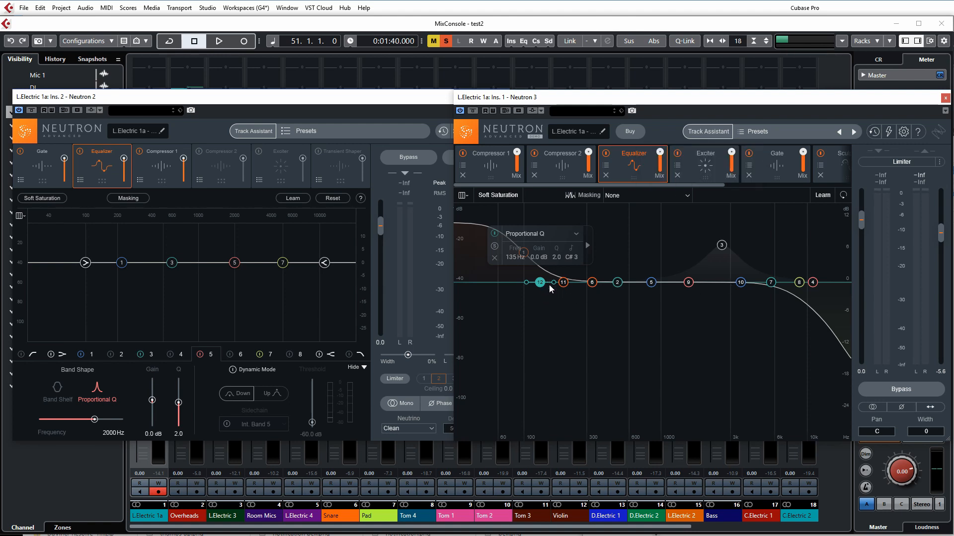
pyautogui.moveTo(541, 283)
pyautogui.mouseDown()
pyautogui.moveTo(508, 283)
pyautogui.moveTo(523, 287)
pyautogui.mouseUp()
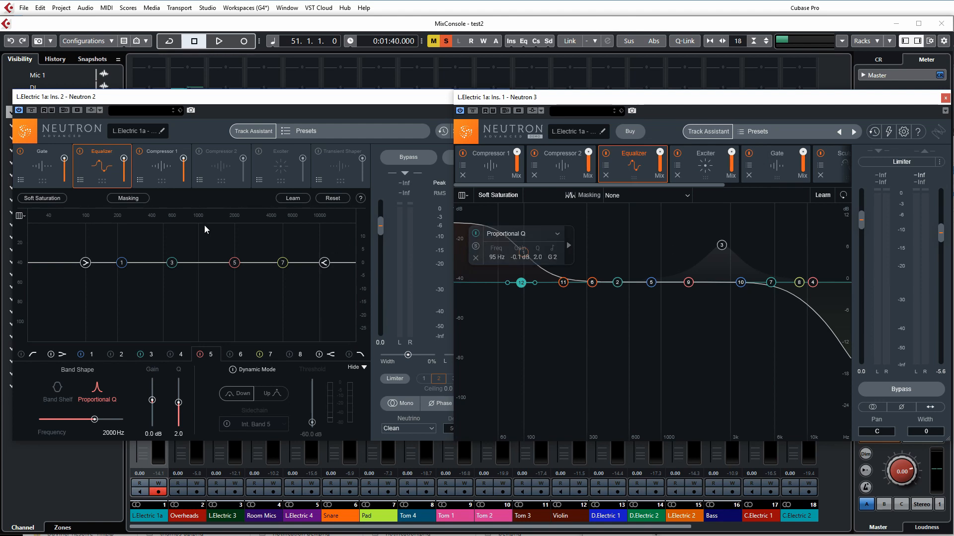
# Show Compressor 1 in both Neutron 3 and Neutron 2, and bring the Neutron 3 window to the front
pyautogui.click(485, 168)
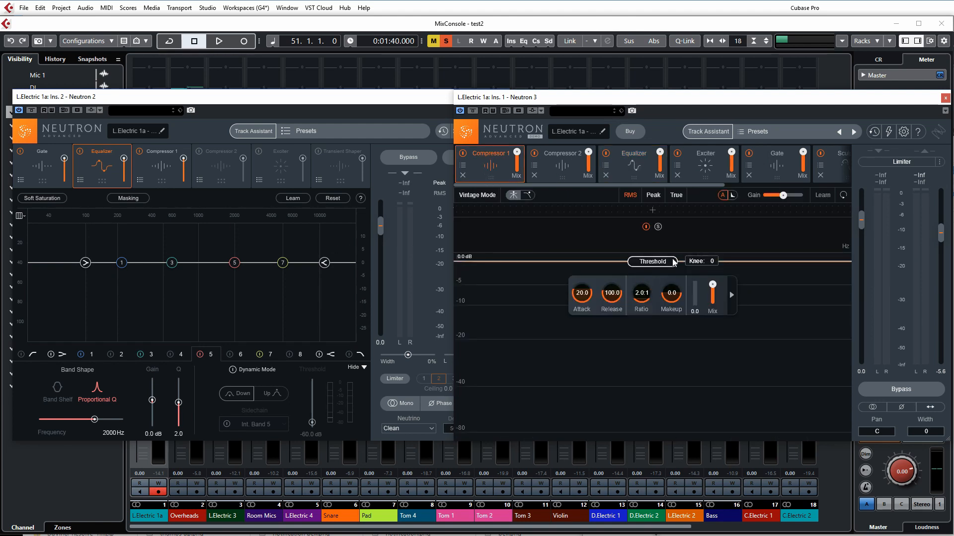
pyautogui.click(170, 181)
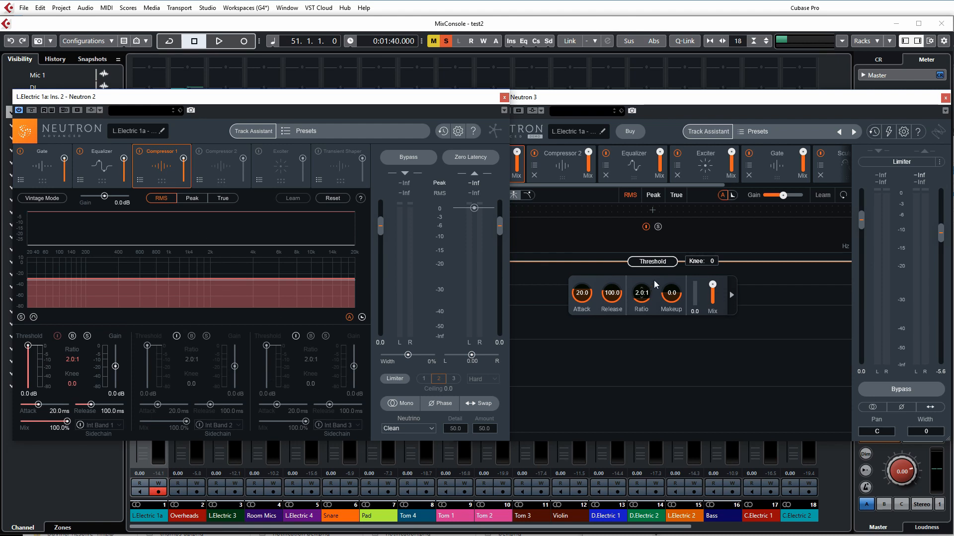
pyautogui.click(649, 105)
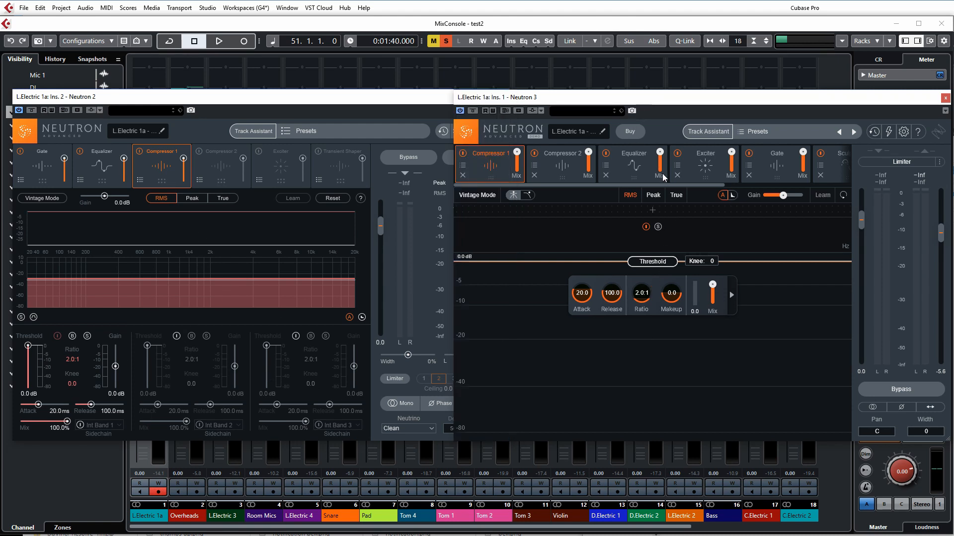
# Lower Neutron 3's Compressor 1 threshold to -10.8 dB and split the module into three bands, with the lower crossover near 130 Hz
pyautogui.moveTo(643, 264); pyautogui.dragTo(654, 309)
pyautogui.click(733, 342)
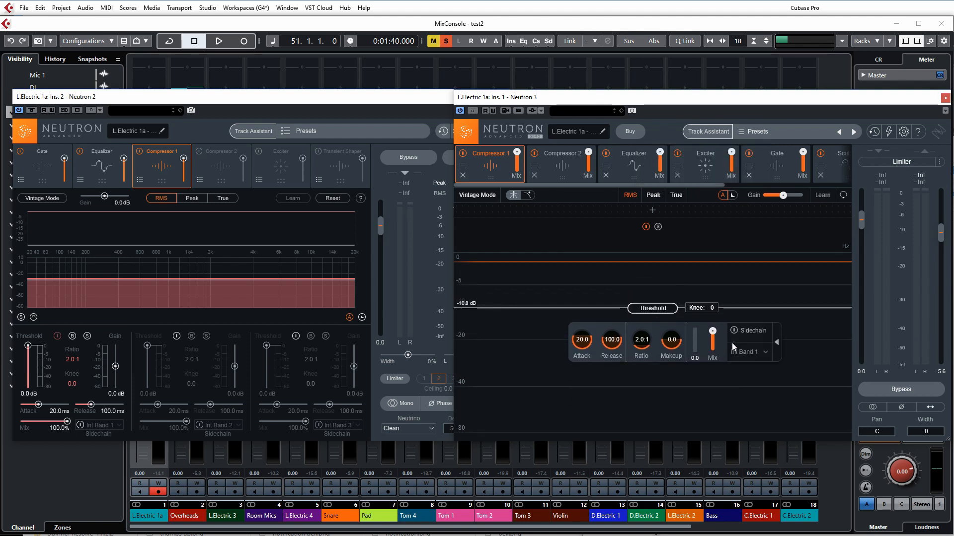
pyautogui.click(773, 343)
pyautogui.click(653, 210)
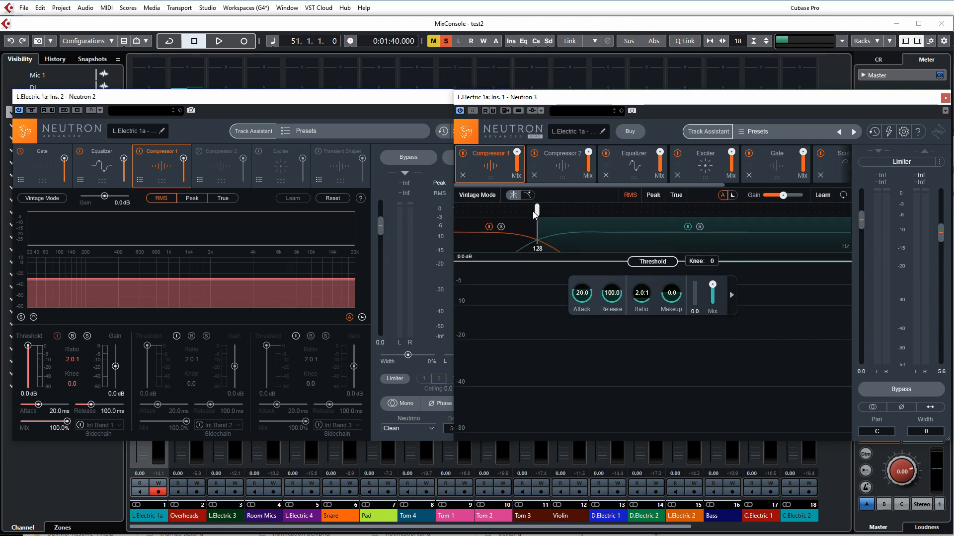
pyautogui.click(702, 211)
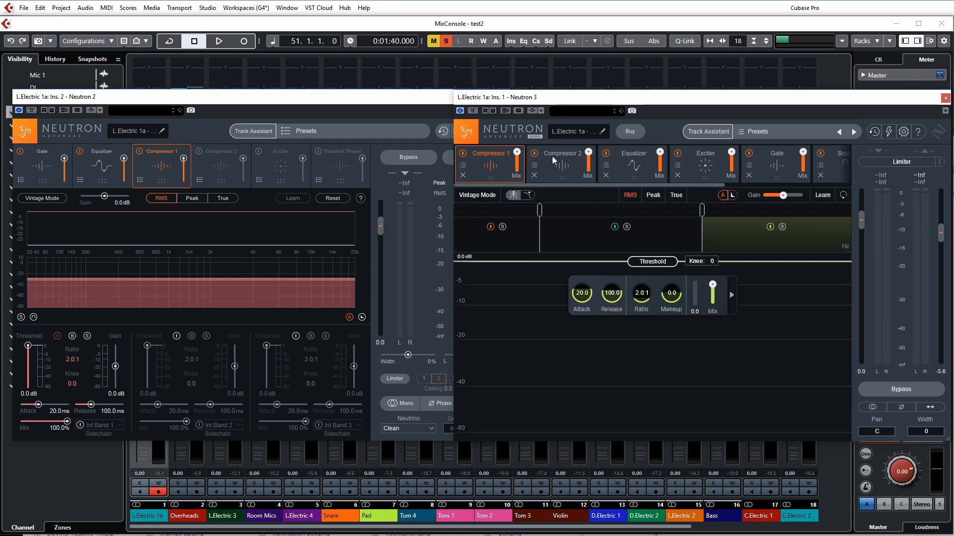
# Show Compressor 2 in both plug-ins, enabling it in Neutron 2 and lowering its Neutron 3 threshold to -10.7 dB
pyautogui.click(217, 164)
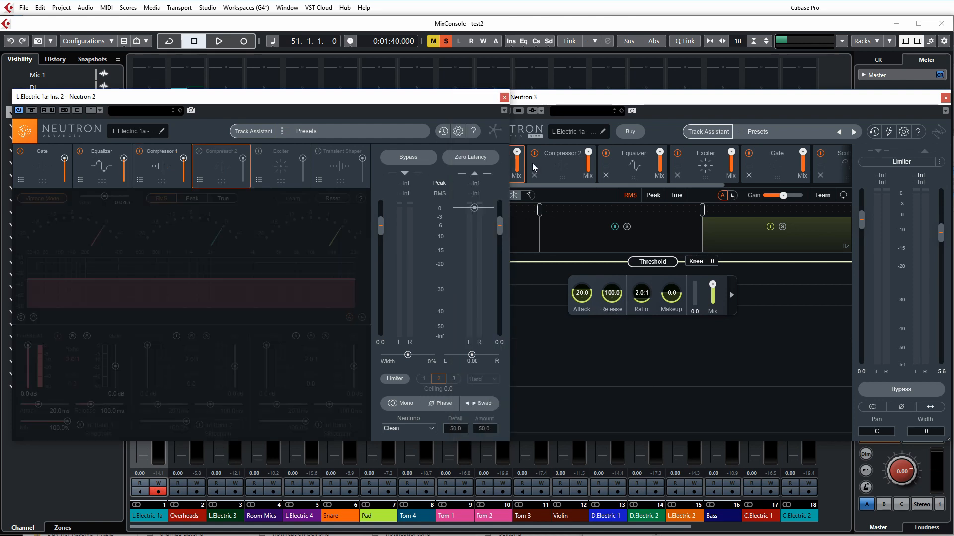
pyautogui.click(559, 170)
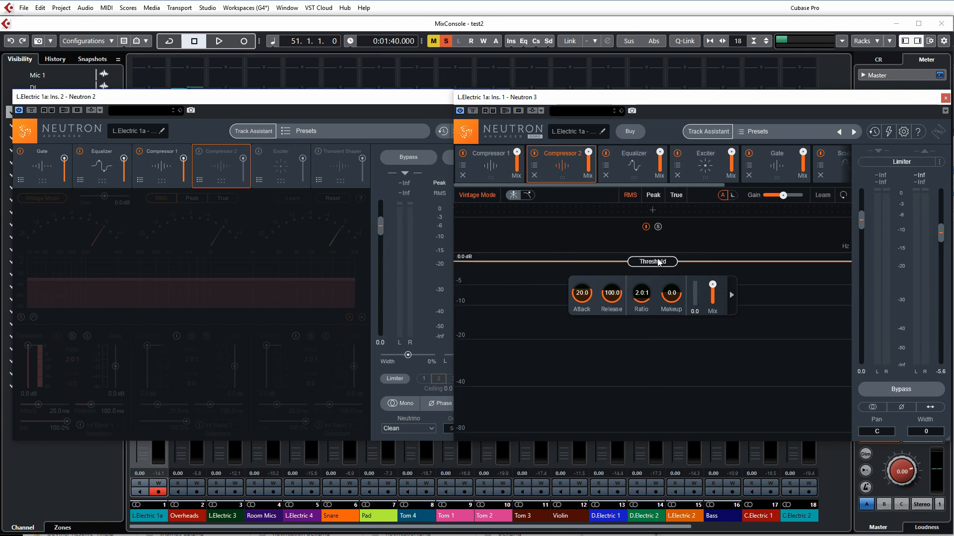
pyautogui.moveTo(659, 262); pyautogui.dragTo(659, 308)
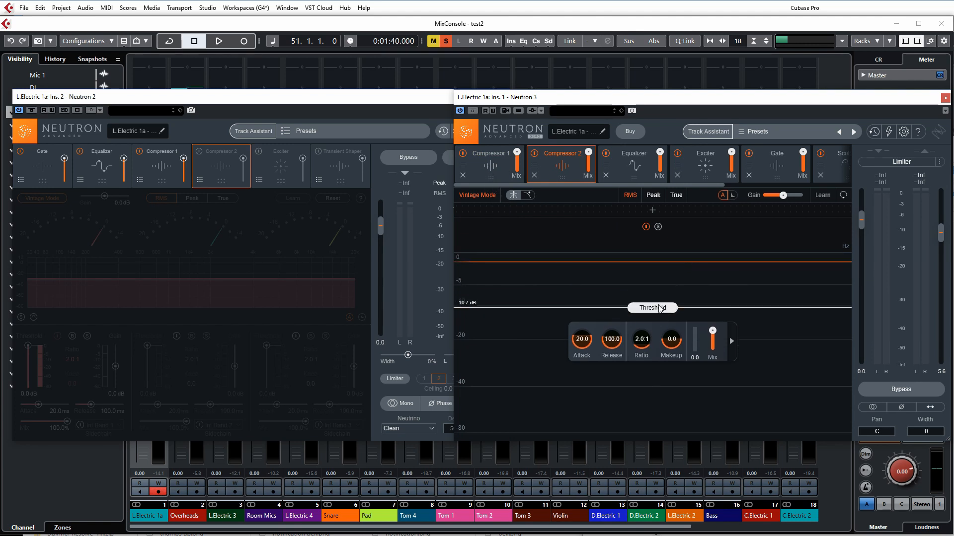
pyautogui.click(198, 155)
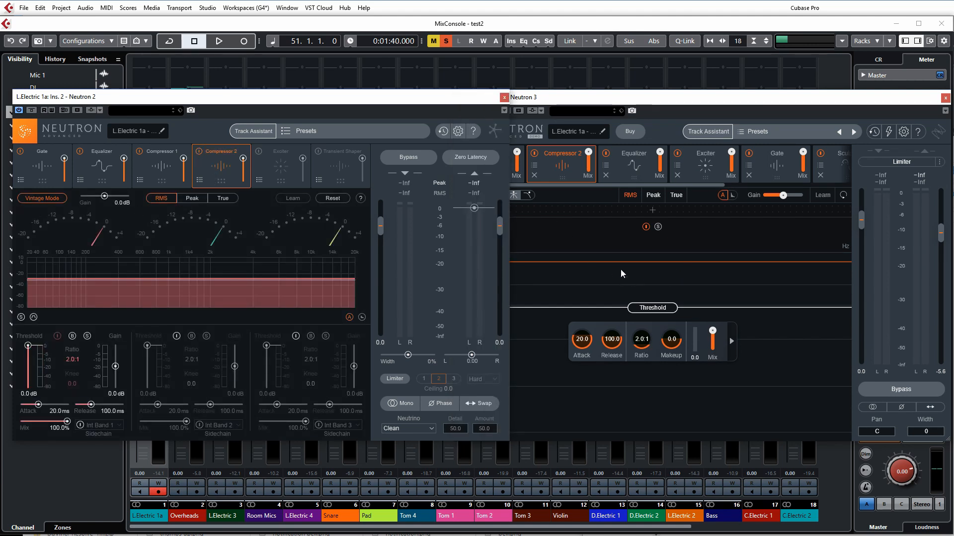
pyautogui.click(633, 98)
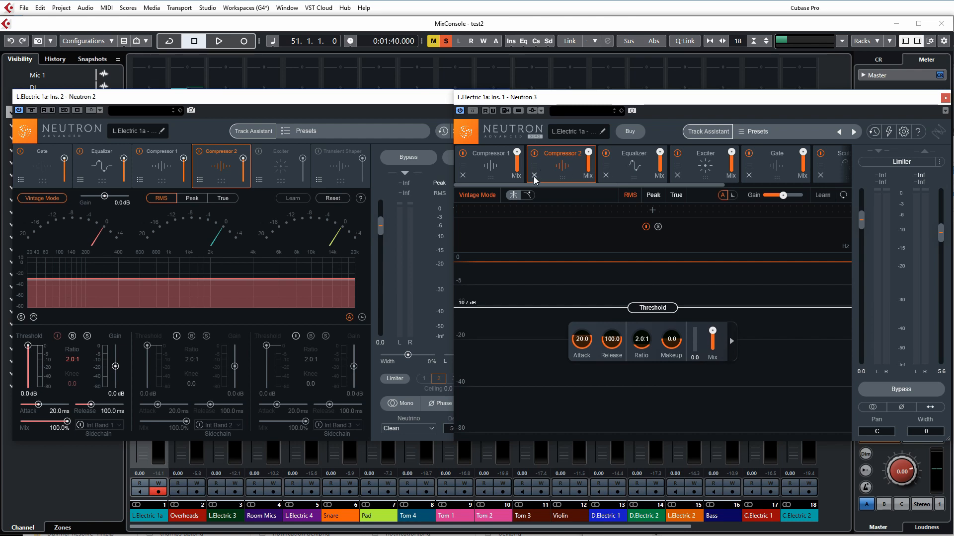
# Split Neutron 3's Compressor 2 into three bands with the lower crossover at 251 Hz, and set the high band's threshold to -8.4 dB
pyautogui.click(649, 211)
pyautogui.moveTo(650, 213); pyautogui.dragTo(576, 218)
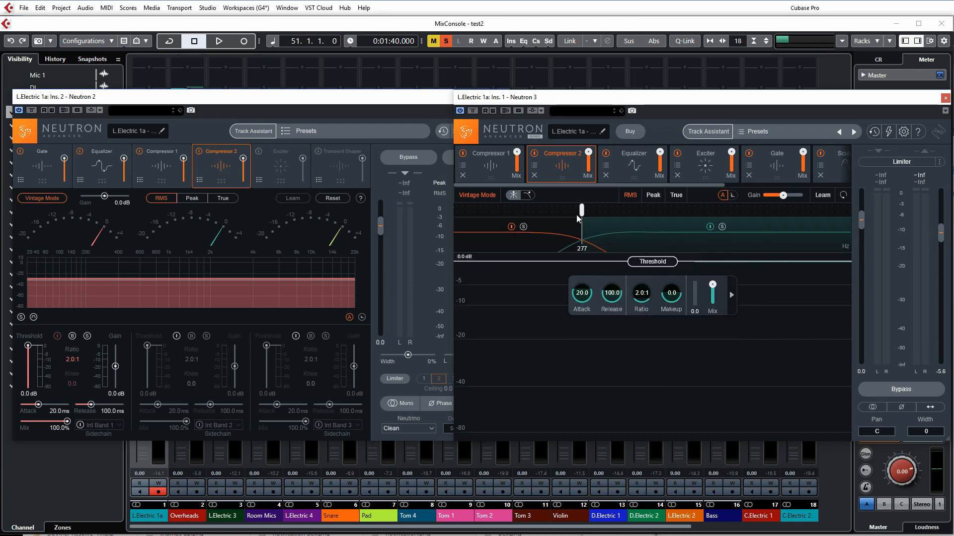
pyautogui.click(654, 211)
pyautogui.moveTo(655, 212); pyautogui.dragTo(735, 210)
pyautogui.moveTo(665, 263); pyautogui.dragTo(669, 301)
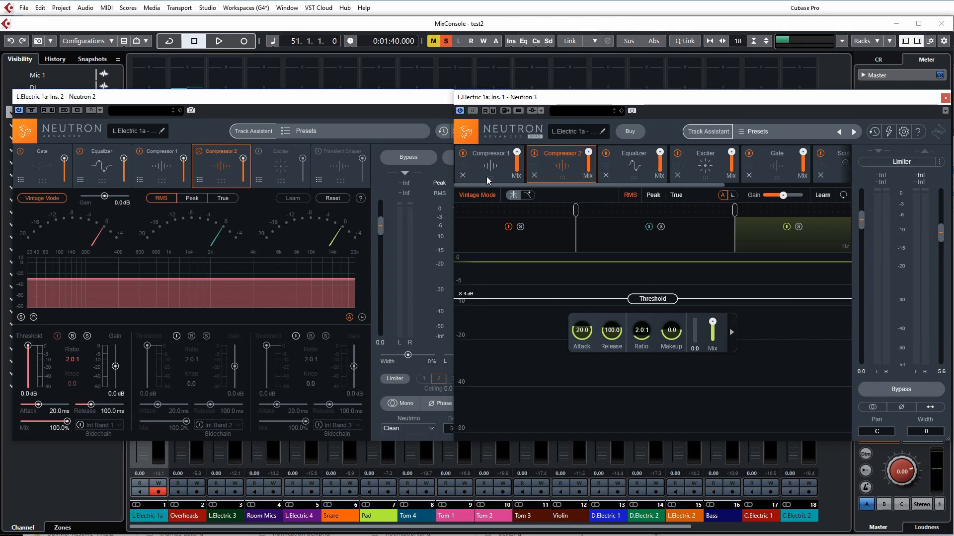
# Compare Compressor 1 and Compressor 2 in Neutron 2 with Compressor 2's Vintage Mode off, and re-enable Vintage Mode
pyautogui.click(170, 164)
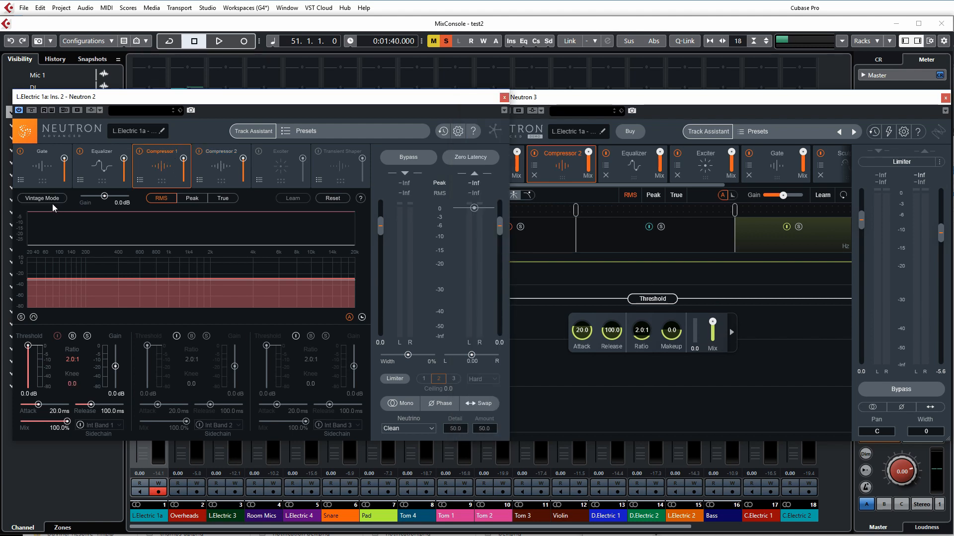
pyautogui.click(221, 174)
pyautogui.click(43, 198)
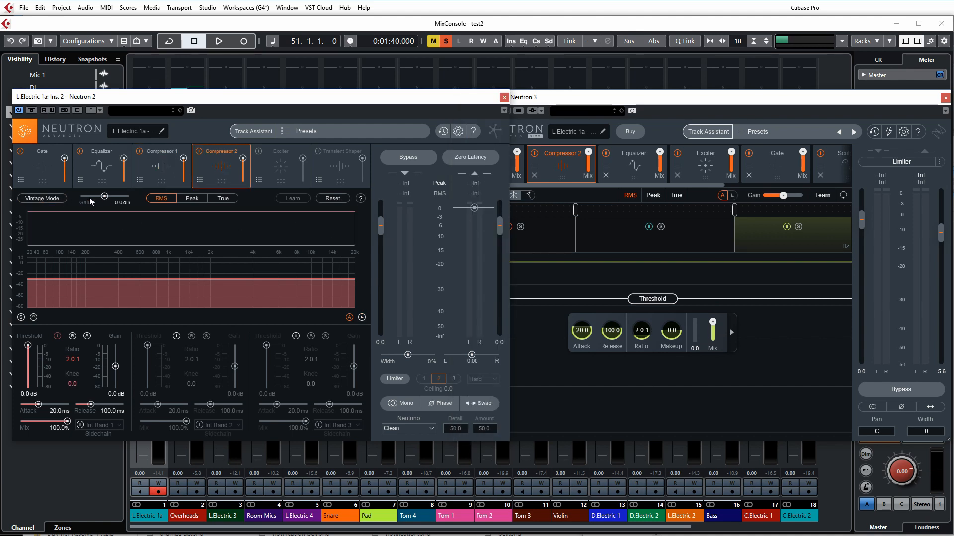
pyautogui.click(163, 172)
pyautogui.click(215, 176)
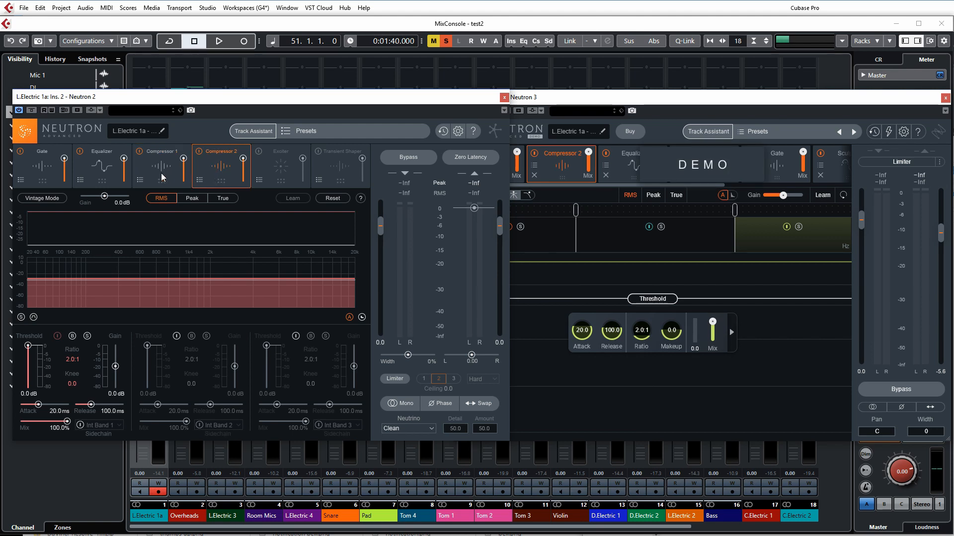
pyautogui.click(163, 176)
pyautogui.click(221, 170)
pyautogui.click(41, 200)
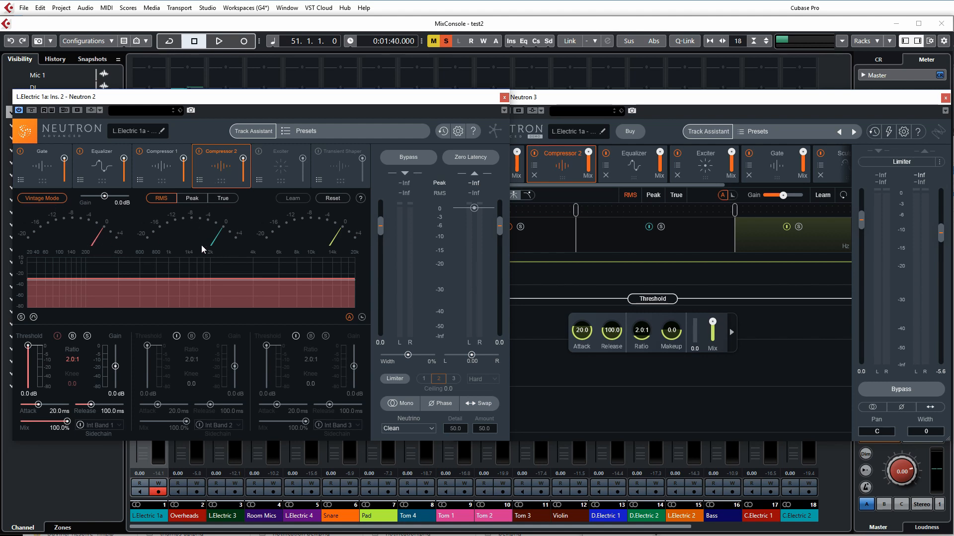
# Play back the channel while switching Vintage Mode off and on in Neutron 3's Compressor 2, and stop playback
pyautogui.click(645, 106)
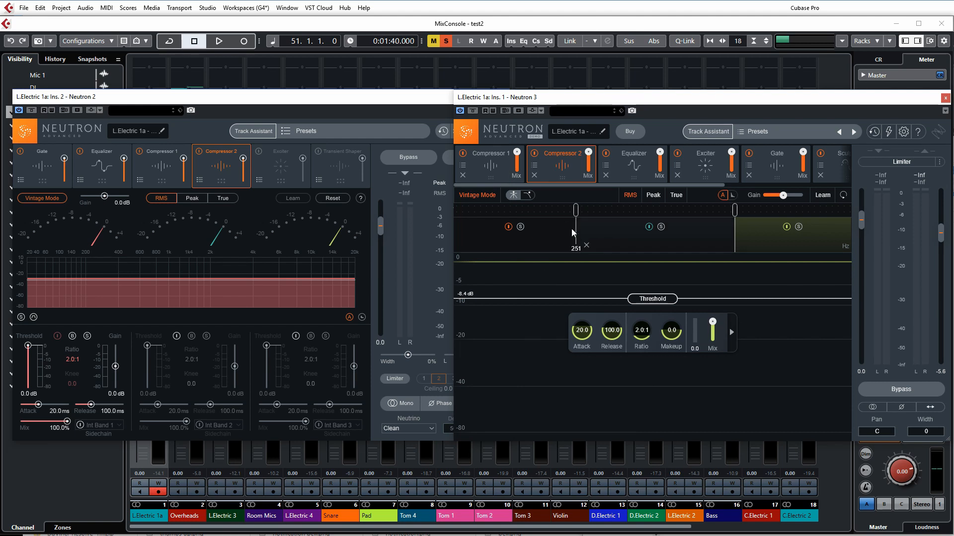
pyautogui.press('space')
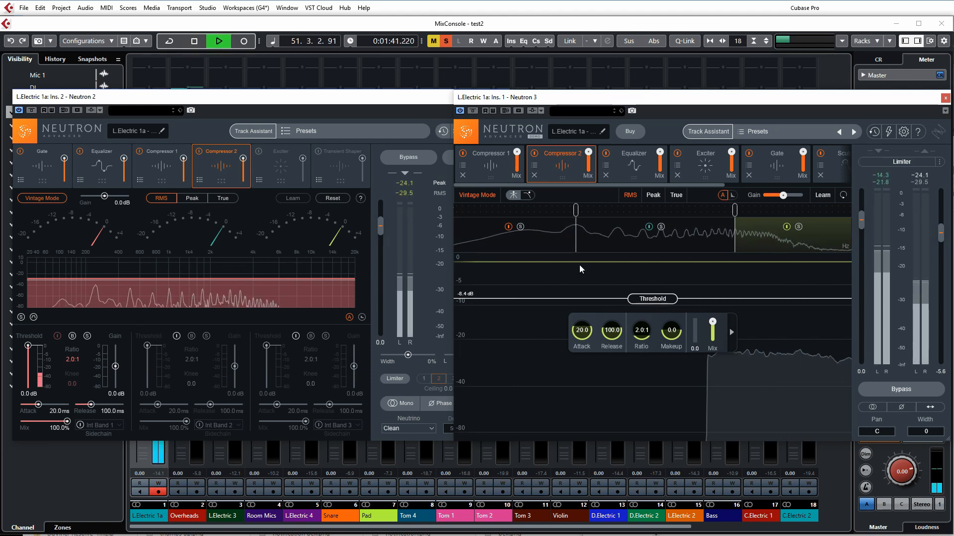
pyautogui.click(479, 195)
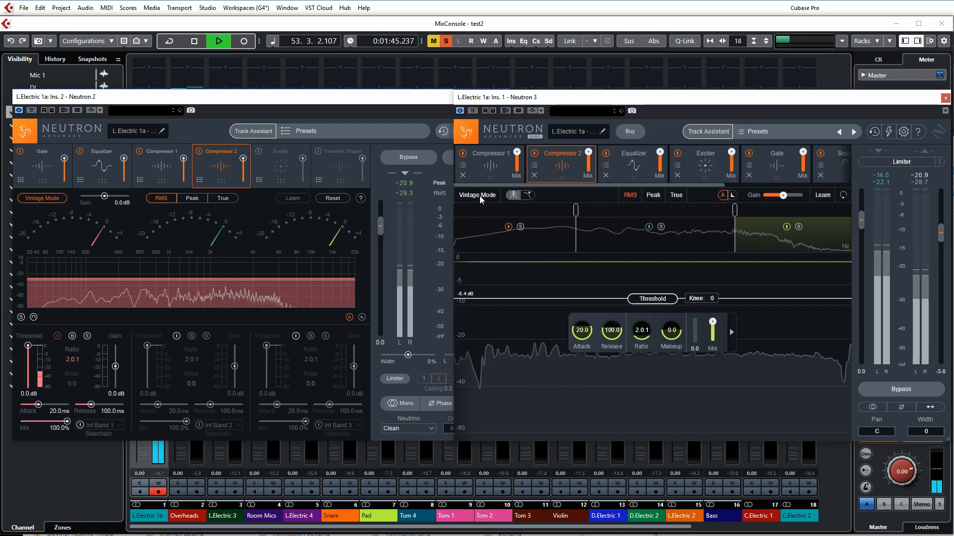
pyautogui.click(479, 195)
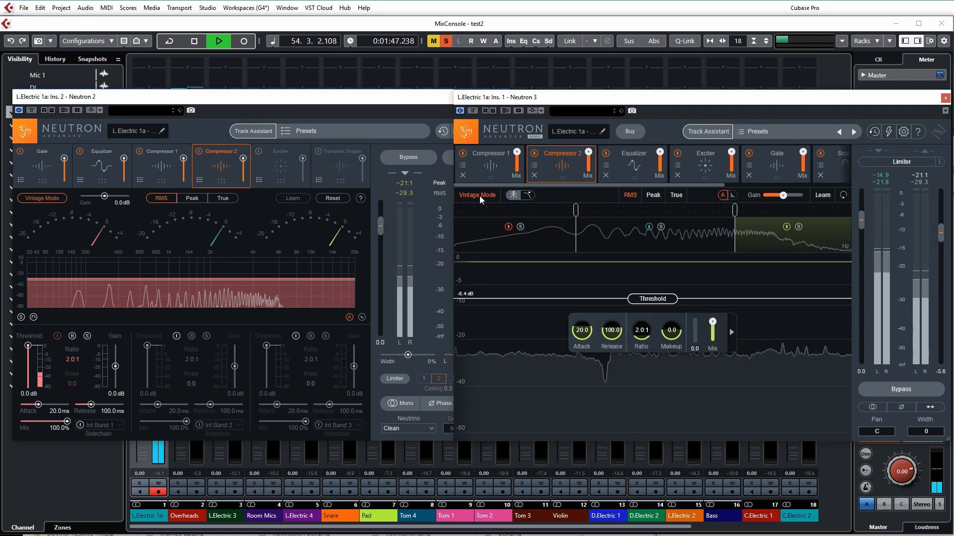
pyautogui.press('space')
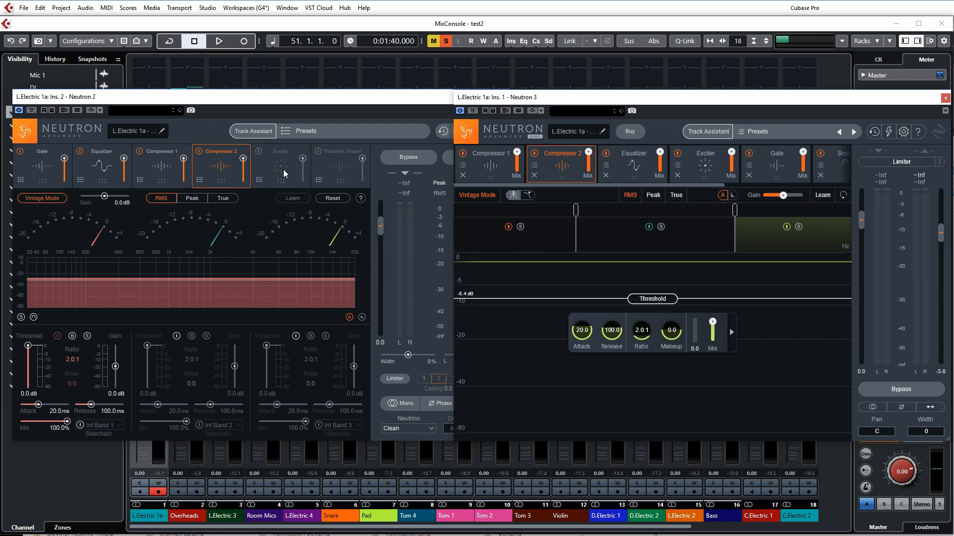
# Show the Exciter in both plug-ins, enable it in Neutron 2, and split Neutron 3's Exciter into low, mid and high bands
pyautogui.click(258, 166)
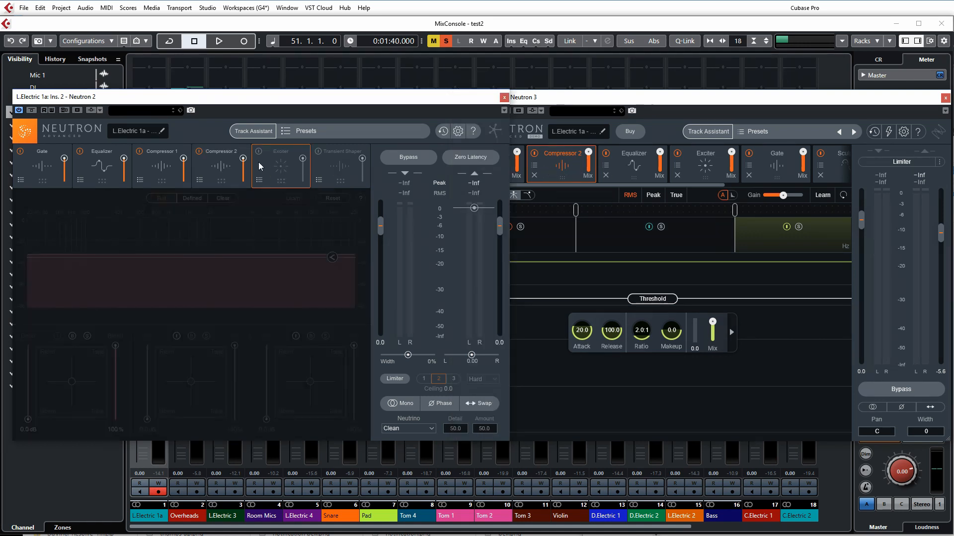
pyautogui.click(703, 162)
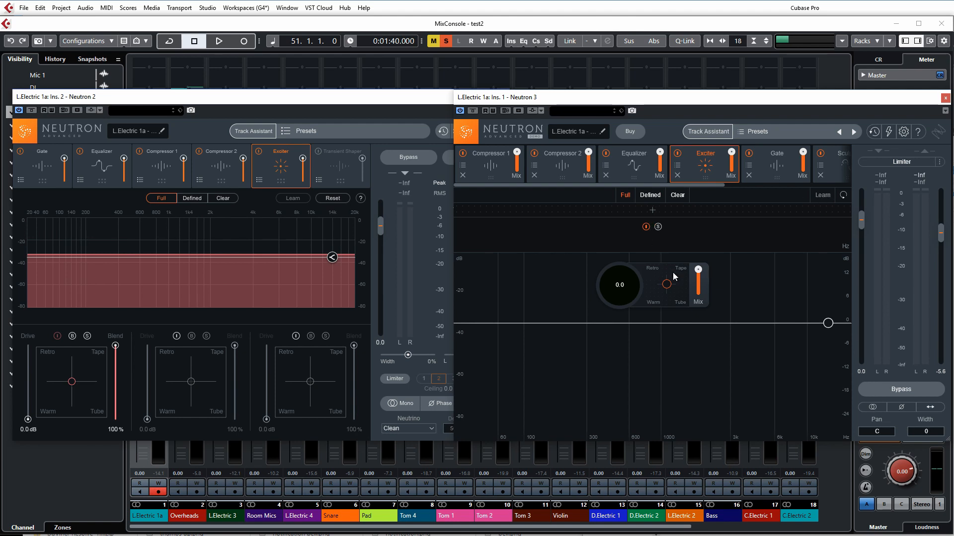
pyautogui.click(649, 210)
pyautogui.click(596, 210)
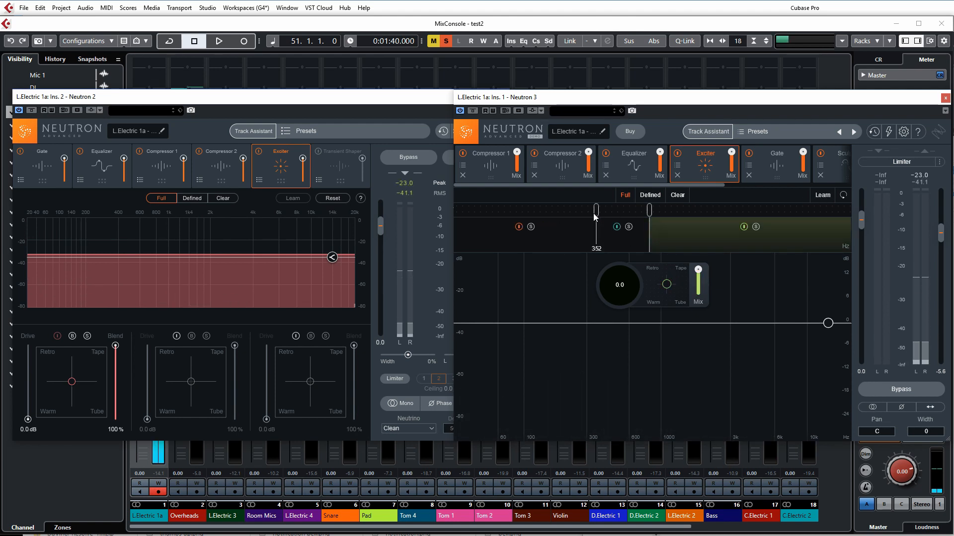
pyautogui.moveTo(594, 210); pyautogui.dragTo(543, 209)
pyautogui.moveTo(654, 210); pyautogui.dragTo(761, 211)
pyautogui.moveTo(544, 209); pyautogui.dragTo(563, 209)
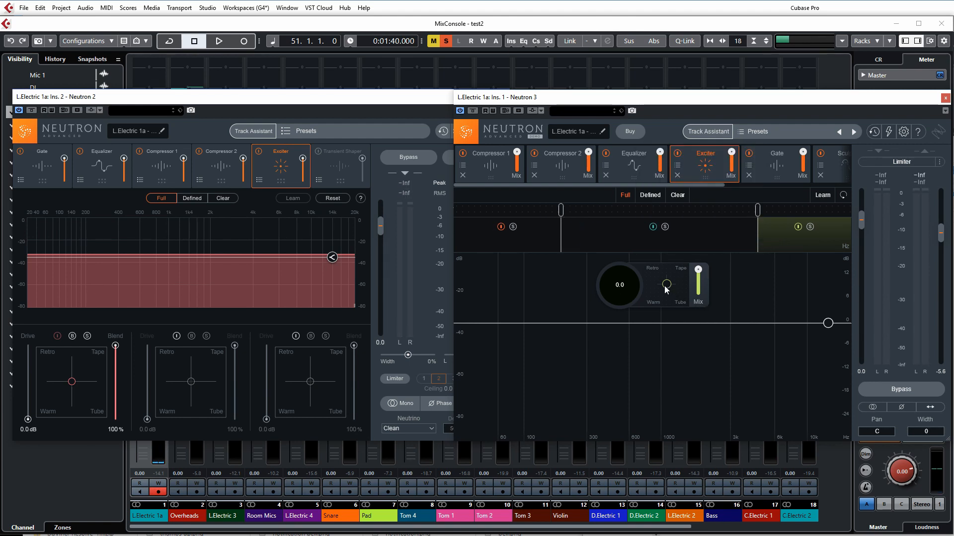
# Shift the Neutron 3 Exciter's high-band blend slightly towards Retro and Tape, with the drive at 5.6 and a reduced mix
pyautogui.moveTo(665, 291)
pyautogui.mouseDown()
pyautogui.moveTo(663, 275)
pyautogui.moveTo(679, 288)
pyautogui.moveTo(666, 282)
pyautogui.mouseUp()
pyautogui.click(290, 363)
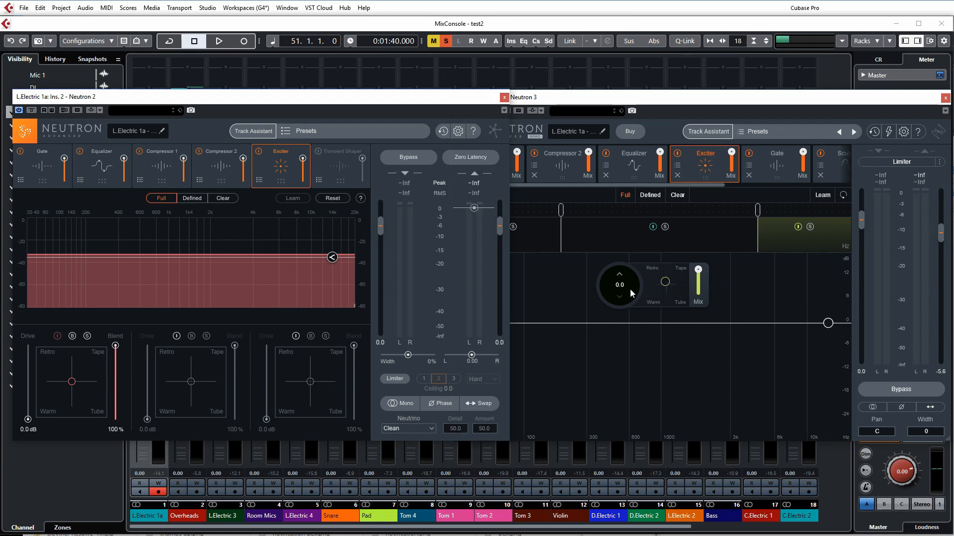
pyautogui.moveTo(612, 289); pyautogui.dragTo(648, 246)
pyautogui.moveTo(692, 272); pyautogui.dragTo(696, 287)
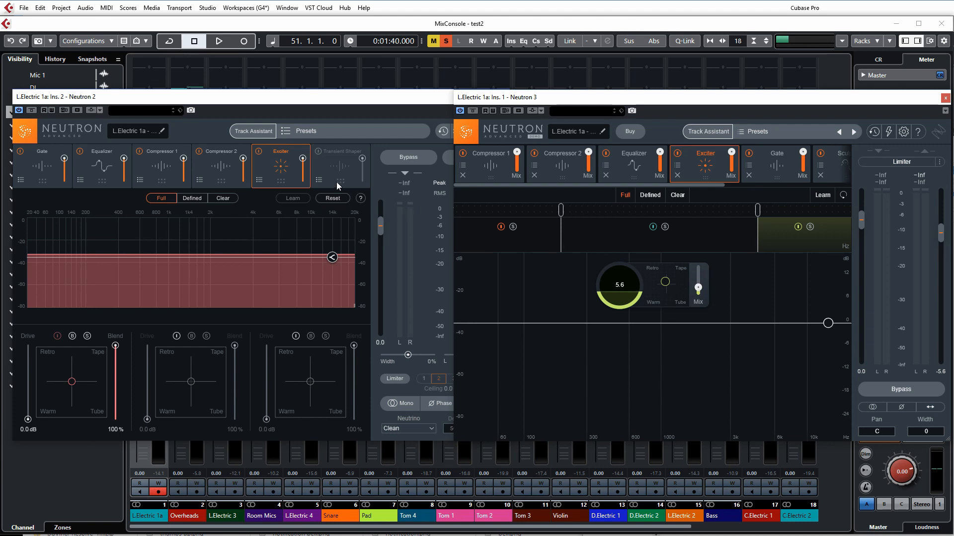
# Show the Transient Shaper in both plug-ins and split Neutron 3's into three bands with crossovers at about 400 and 880 Hz
pyautogui.click(327, 170)
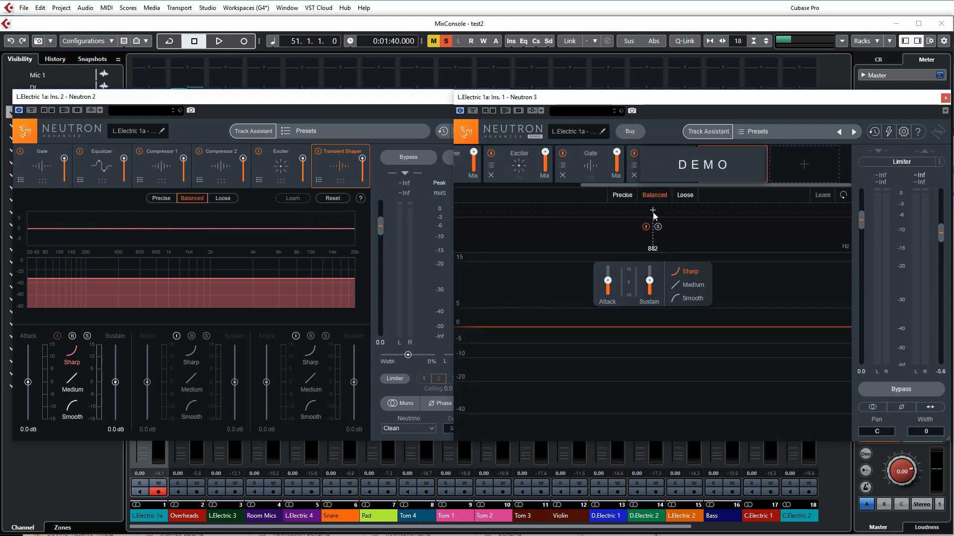
pyautogui.click(652, 211)
pyautogui.click(602, 211)
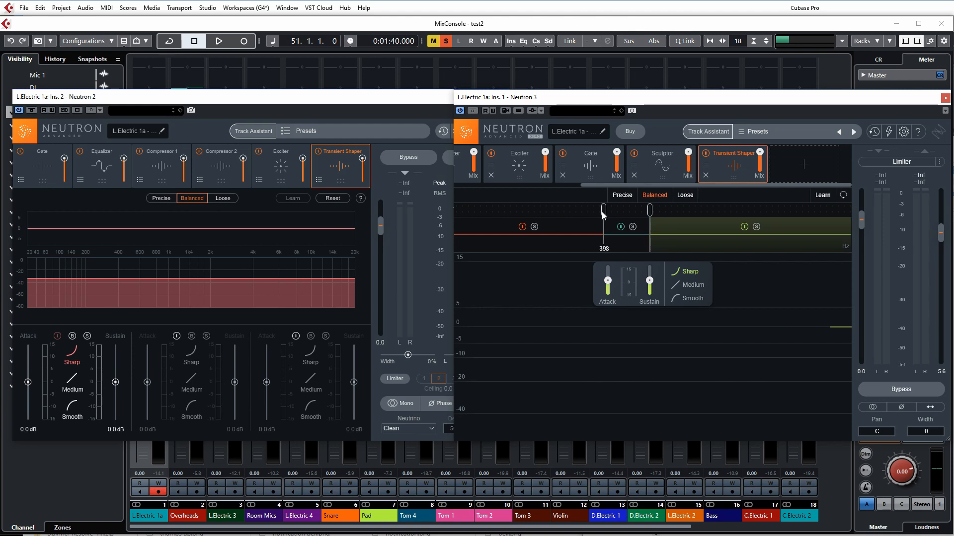
# Widen the middle band of Neutron 3's Transient Shaper at both crossovers and switch the response between Loose and Balanced
pyautogui.moveTo(650, 210); pyautogui.dragTo(687, 215)
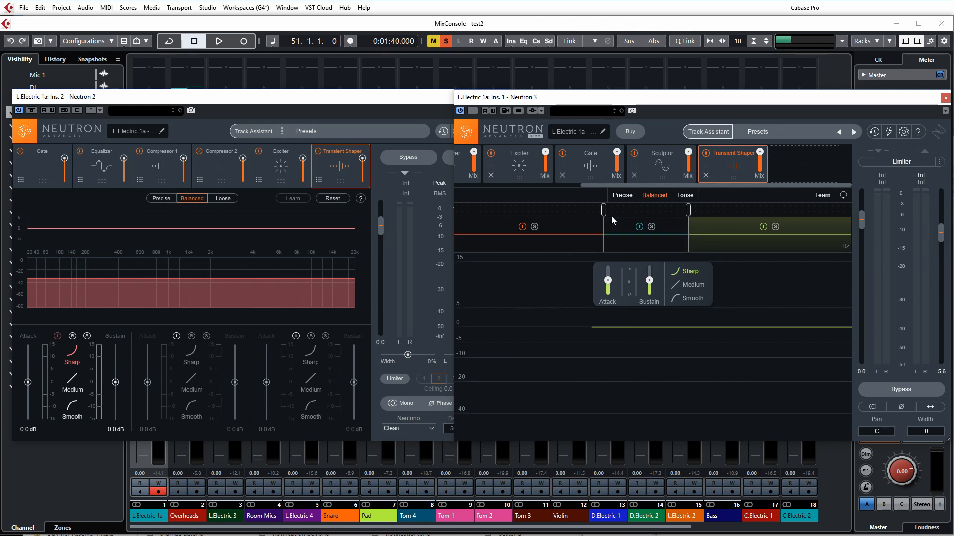
pyautogui.moveTo(604, 210); pyautogui.dragTo(586, 211)
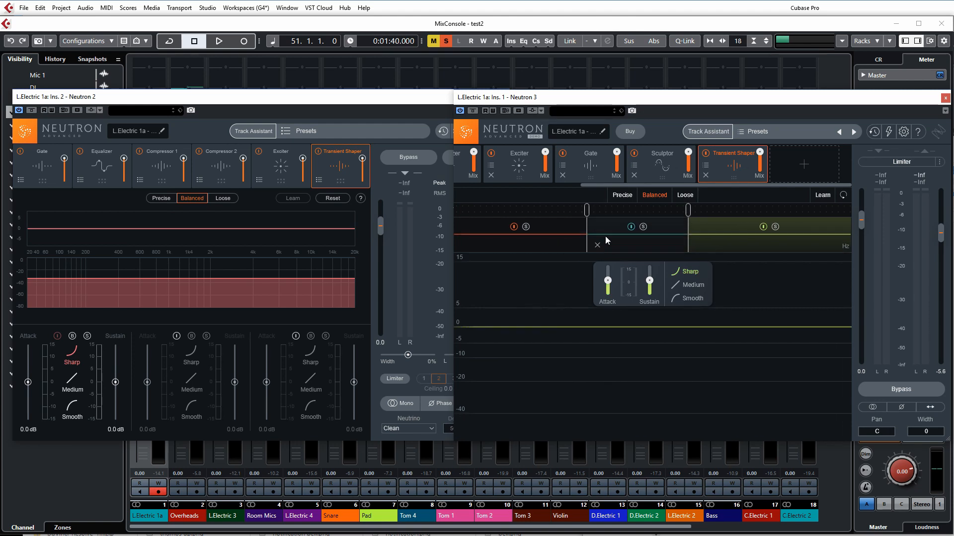
pyautogui.click(678, 195)
pyautogui.click(661, 197)
pyautogui.click(677, 197)
# Show Neutron 3's Sculptor, uncover the plug-in window from behind Neutron 2, and enlarge it until the whole module chain fits
pyautogui.click(648, 160)
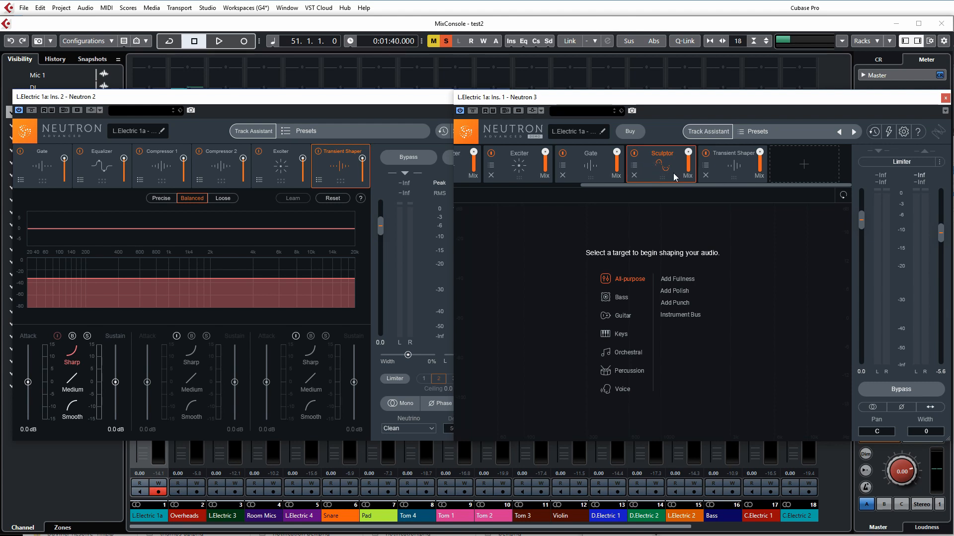
pyautogui.click(397, 100)
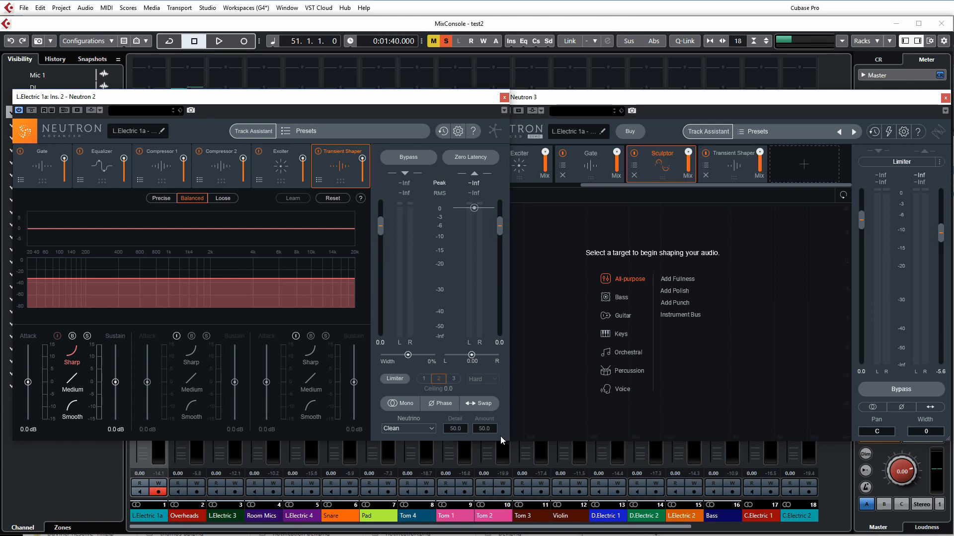
pyautogui.moveTo(421, 96)
pyautogui.mouseDown()
pyautogui.moveTo(466, 93)
pyautogui.moveTo(416, 85)
pyautogui.mouseUp()
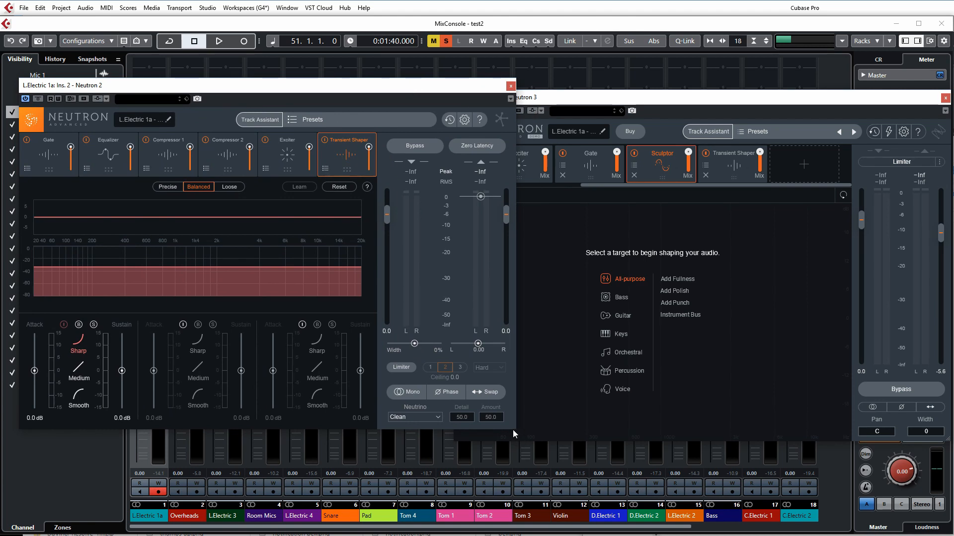
pyautogui.moveTo(644, 101); pyautogui.dragTo(199, 33)
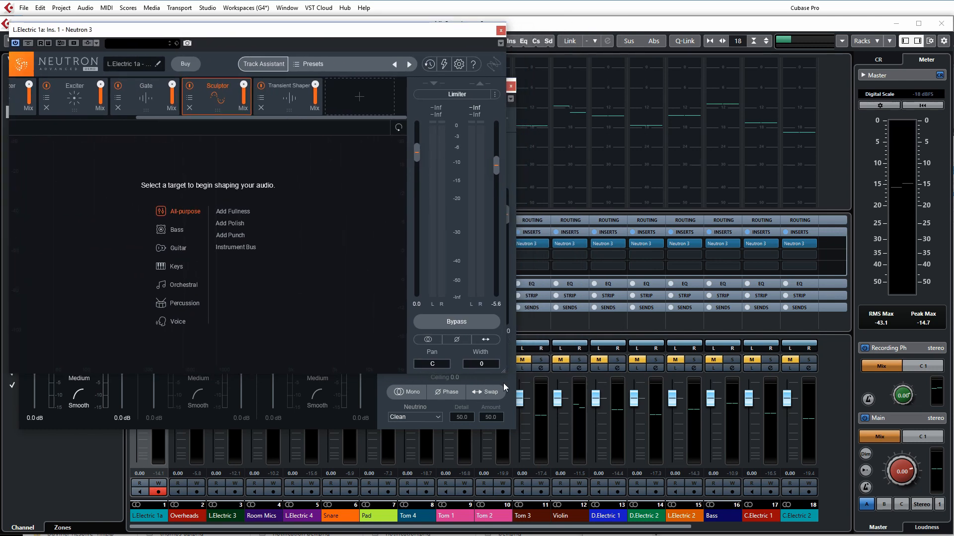
pyautogui.moveTo(506, 374); pyautogui.dragTo(861, 512)
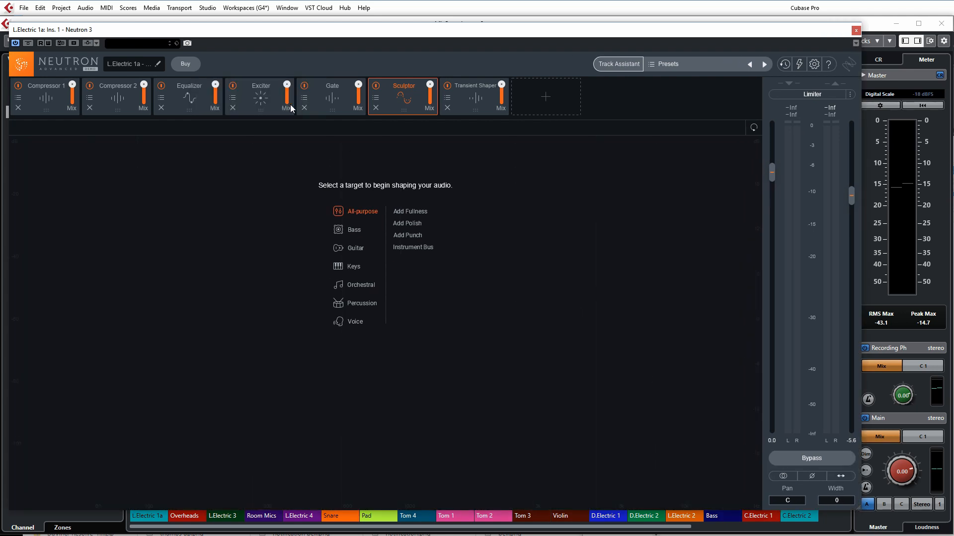
# Show the Gate, Exciter and Equalizer in the enlarged Neutron 3 window, and shrink the window back to its compact size
pyautogui.click(324, 102)
pyautogui.click(257, 100)
pyautogui.click(192, 98)
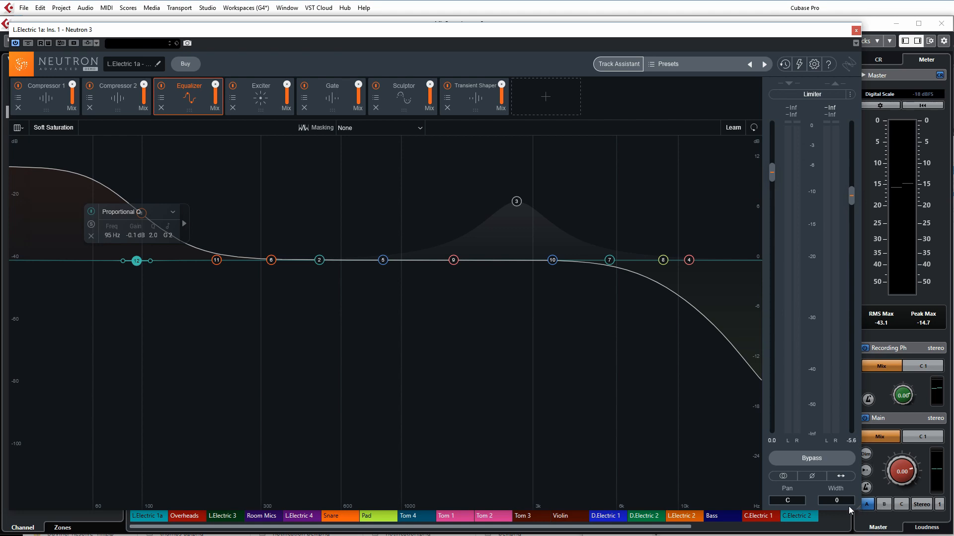
pyautogui.moveTo(859, 511); pyautogui.dragTo(333, 301)
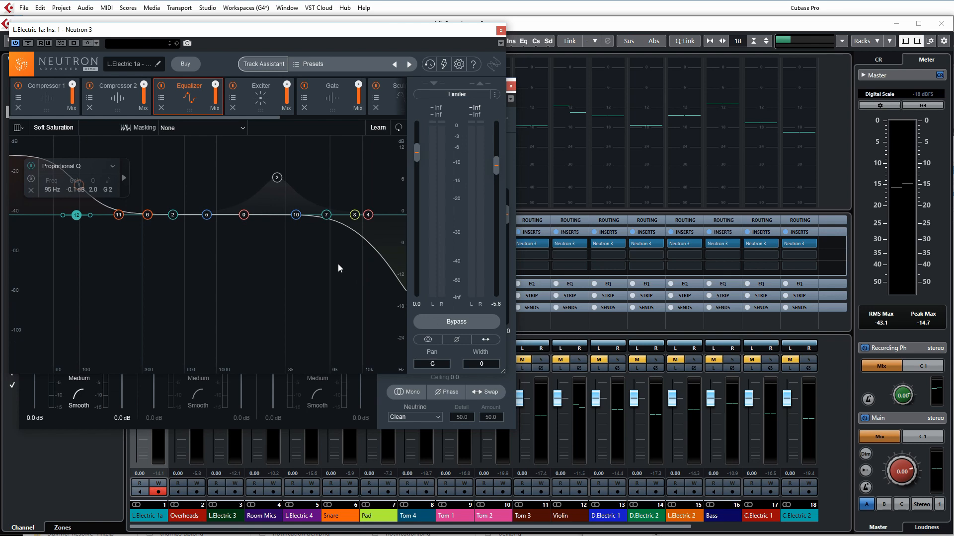
# Try several sizes for the Neutron 3 window and place it at a medium size partly over Neutron 2
pyautogui.moveTo(247, 30); pyautogui.dragTo(579, 104)
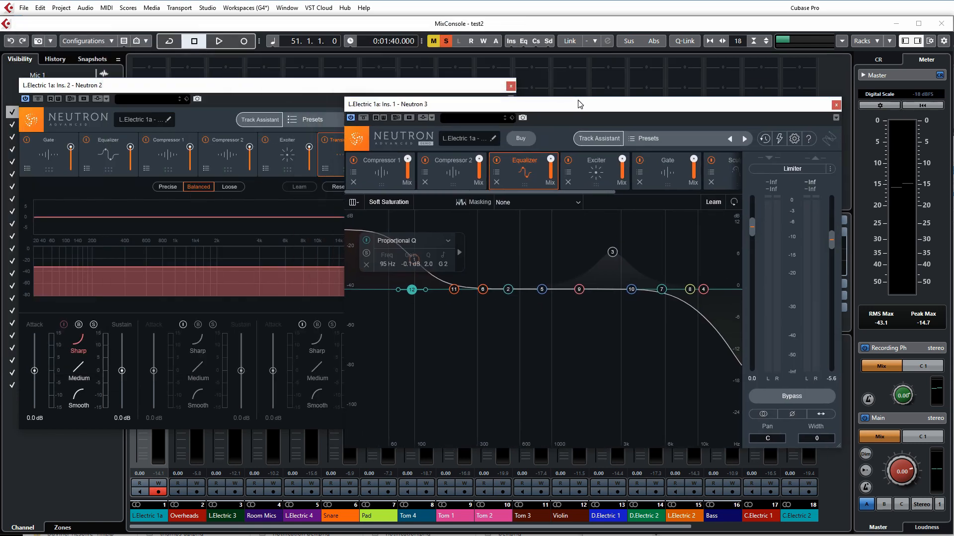
pyautogui.moveTo(839, 448); pyautogui.dragTo(913, 503)
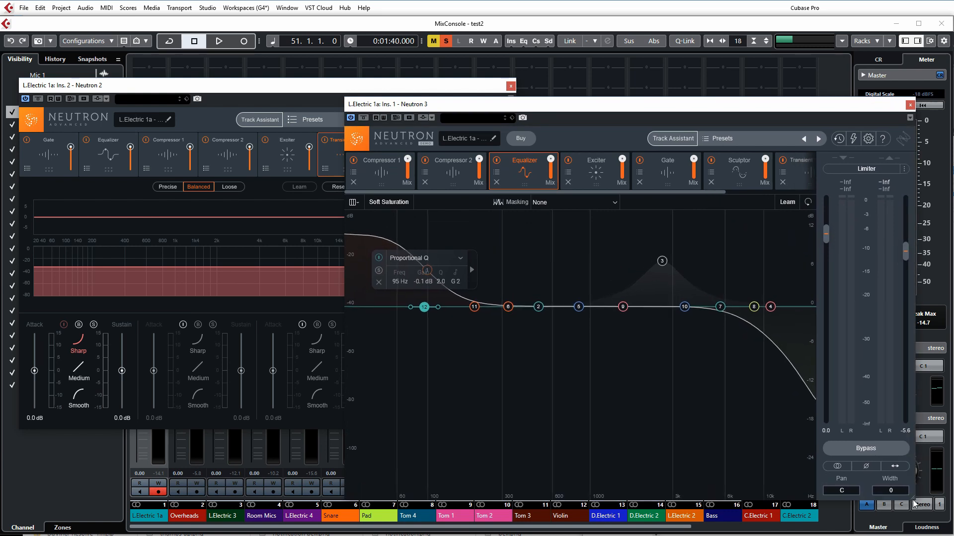
pyautogui.moveTo(572, 109); pyautogui.dragTo(286, 36)
pyautogui.moveTo(628, 430); pyautogui.dragTo(910, 510)
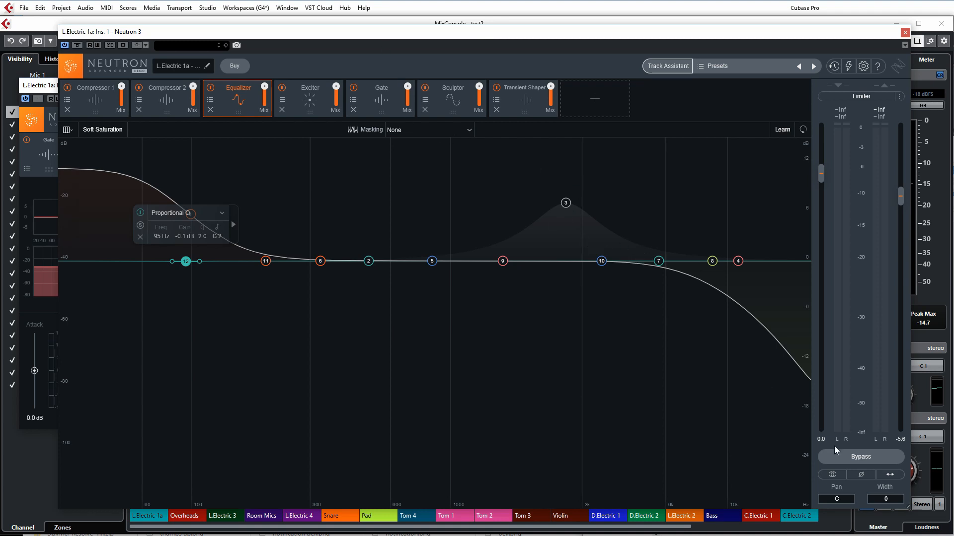
pyautogui.moveTo(910, 512); pyautogui.dragTo(705, 432)
pyautogui.moveTo(325, 38); pyautogui.dragTo(562, 91)
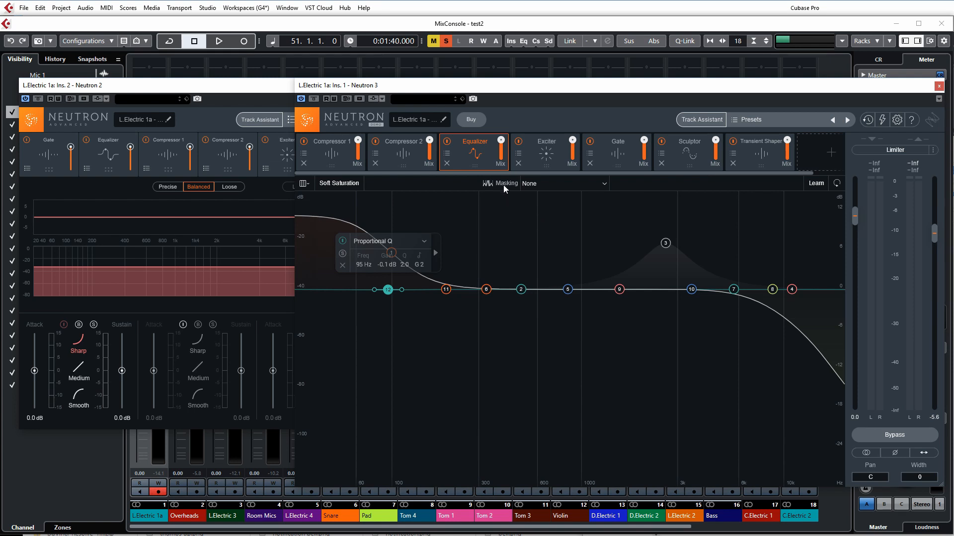
# Set Neutron 3's Equalizer masking source to Bass - Neutron, play the channel while raising the masking sensitivity, and stop playback
pyautogui.click(564, 183)
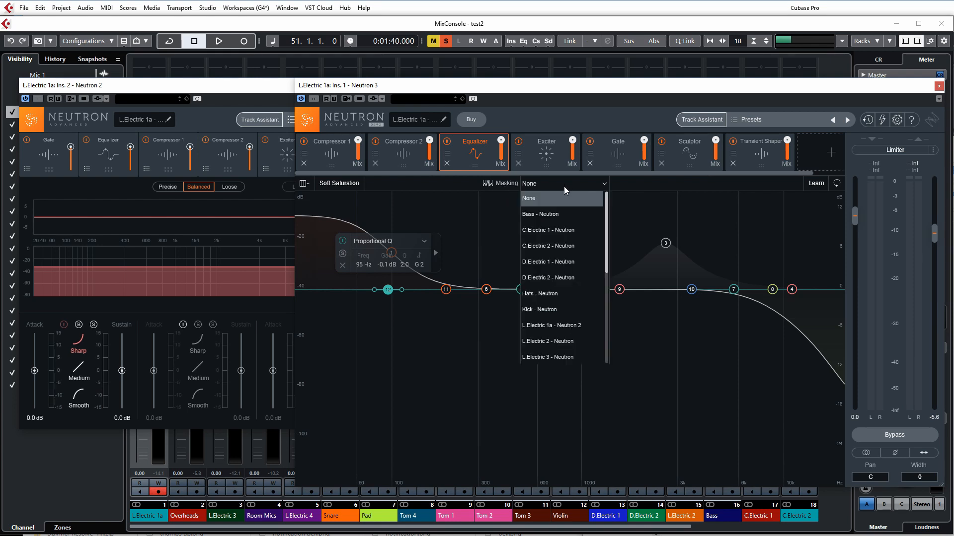
pyautogui.click(559, 214)
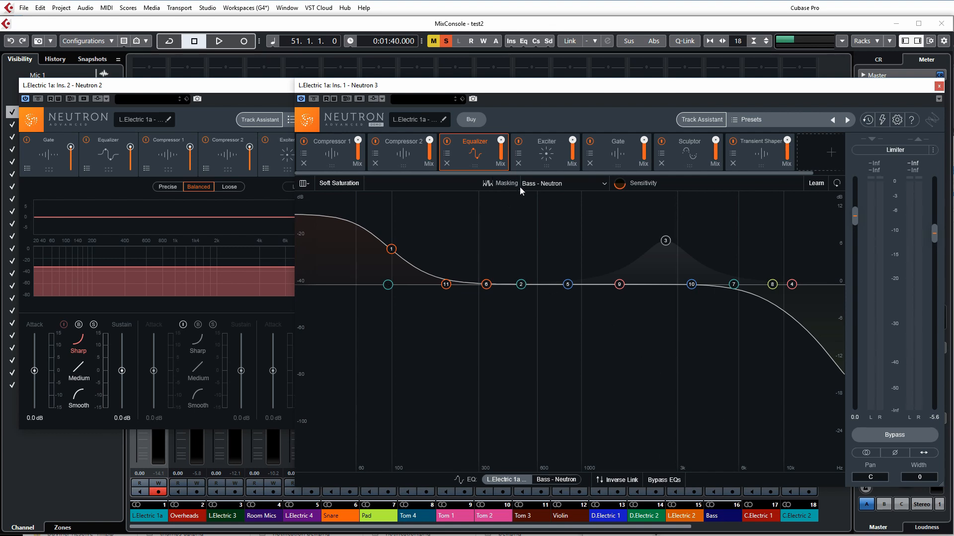
pyautogui.press('space')
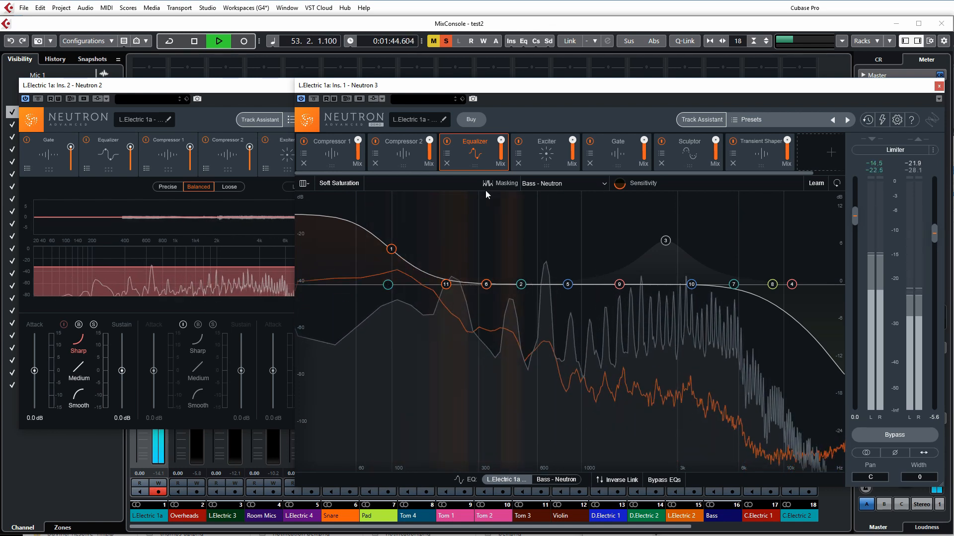
pyautogui.moveTo(621, 187); pyautogui.dragTo(618, 132)
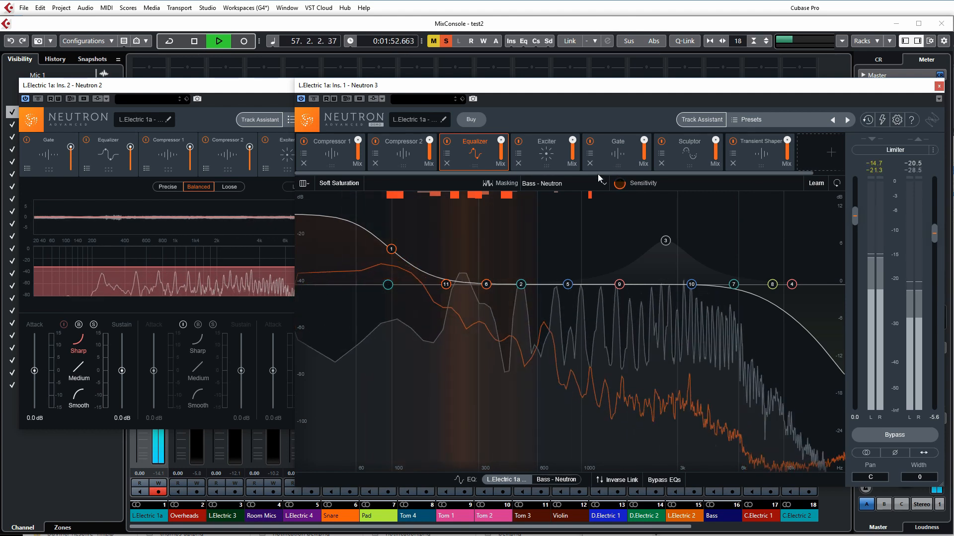
pyautogui.press('space')
# Bring Neutron 2 forward, show its Equalizer, and enable Masking against Bass - Neutron
pyautogui.click(253, 93)
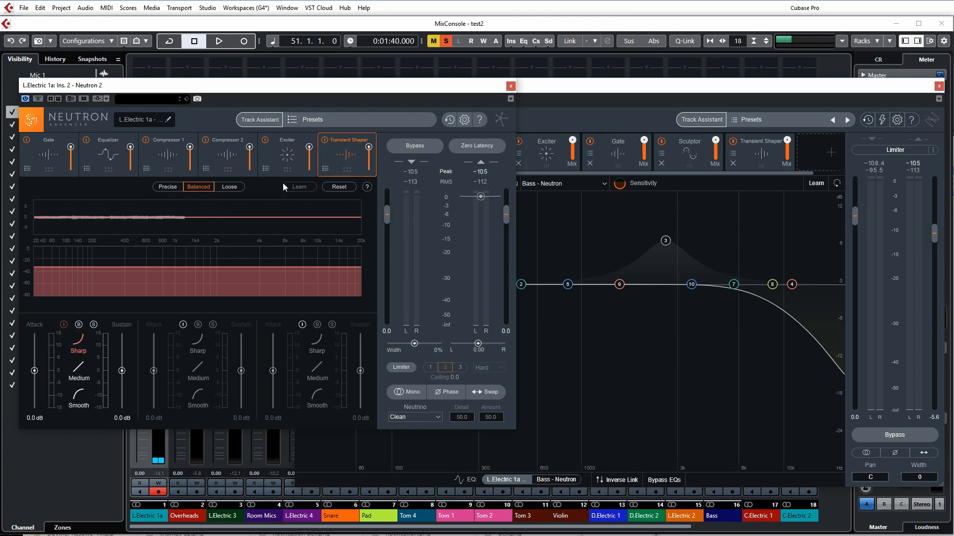
pyautogui.moveTo(224, 87); pyautogui.dragTo(230, 87)
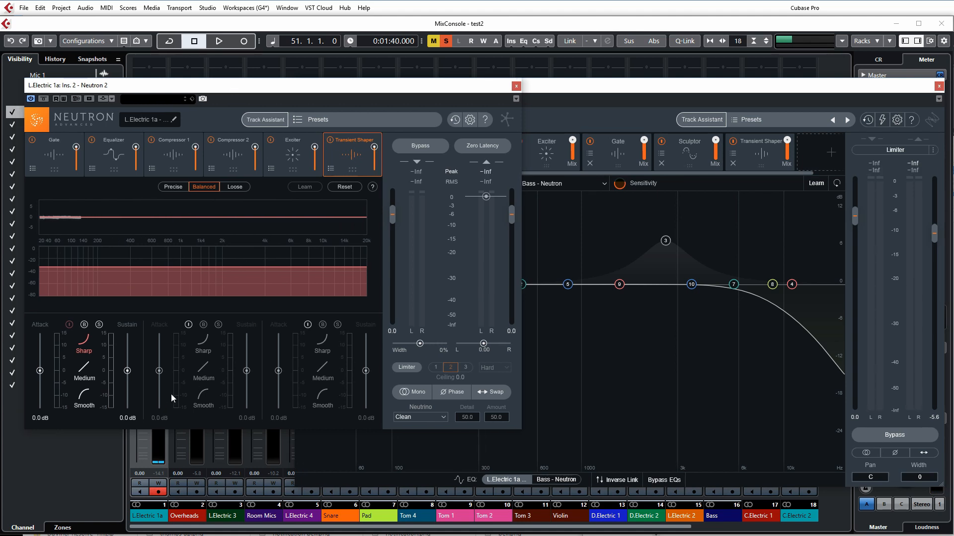
pyautogui.click(135, 146)
pyautogui.click(138, 187)
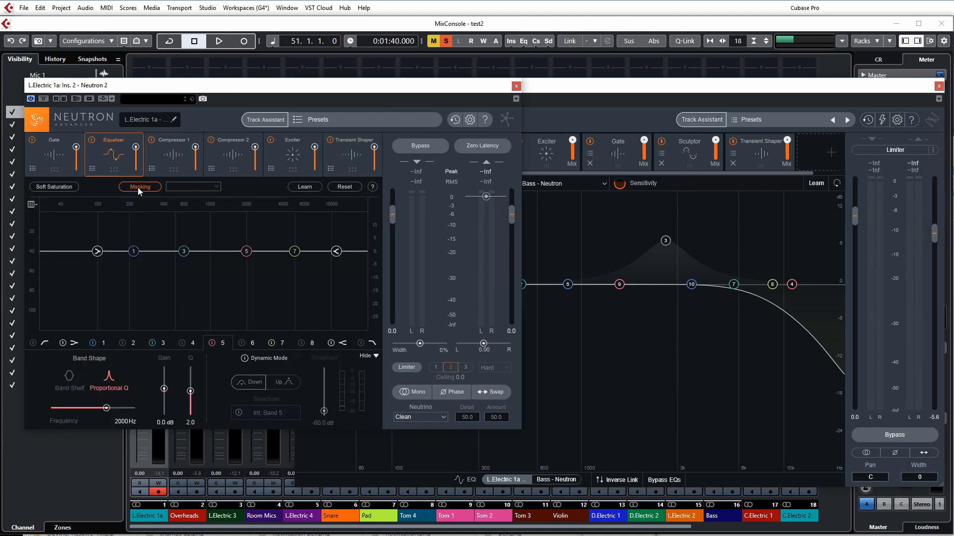
pyautogui.click(207, 189)
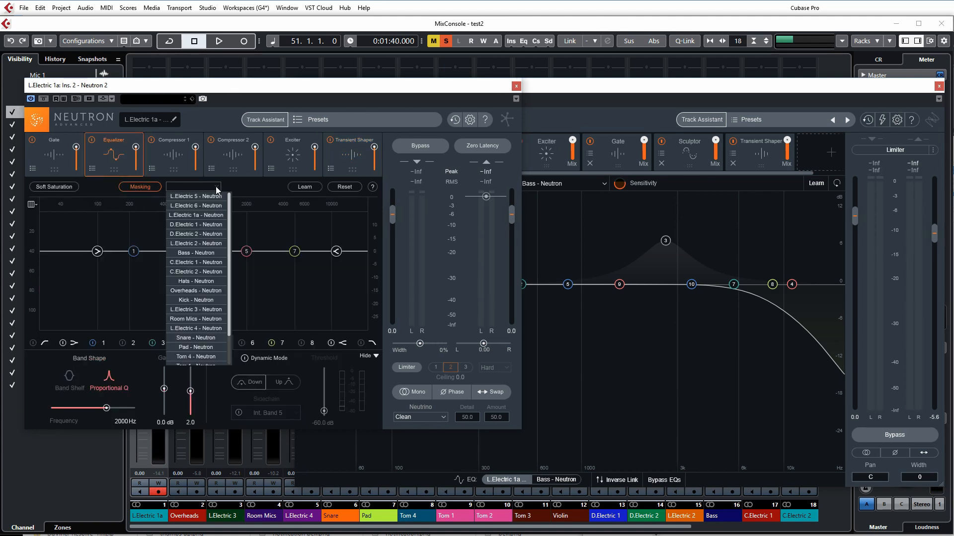
pyautogui.click(202, 252)
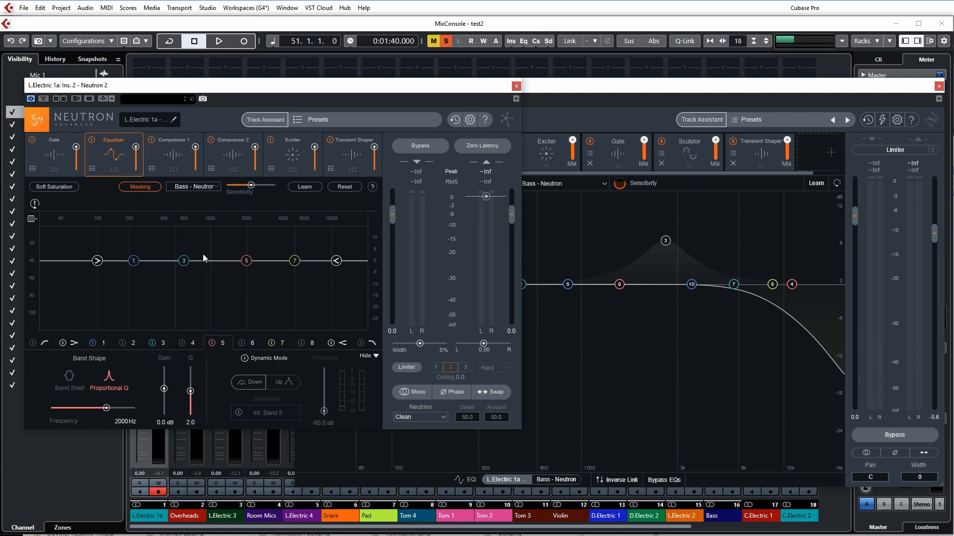
# Start playback, raise Neutron 2's masking sensitivity, and bring Neutron 3 to the front for comparison
pyautogui.press('space')
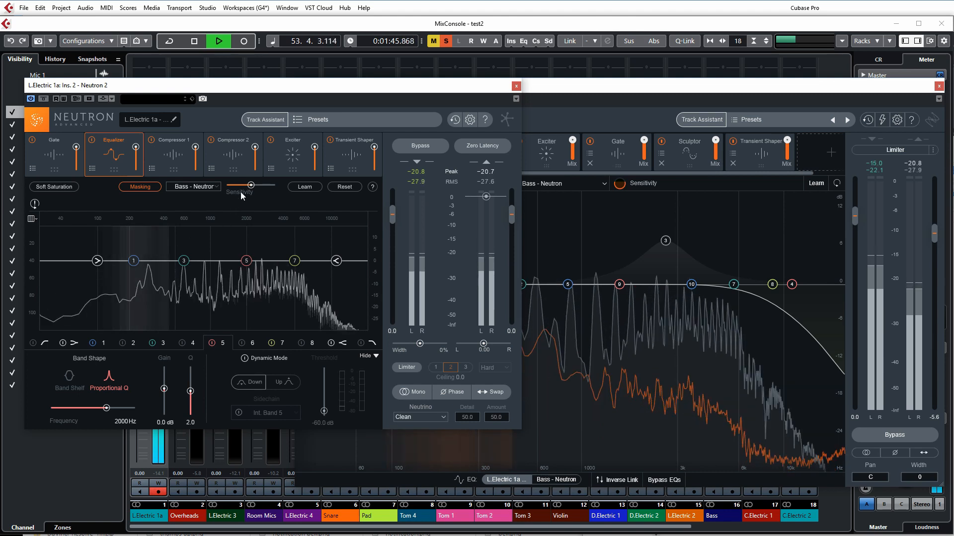
pyautogui.moveTo(247, 186); pyautogui.dragTo(271, 189)
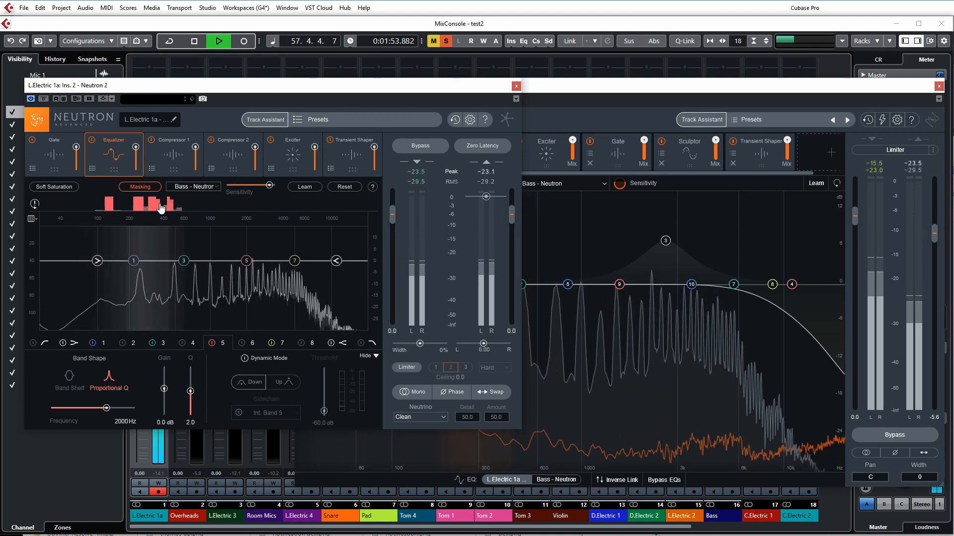
pyautogui.click(523, 117)
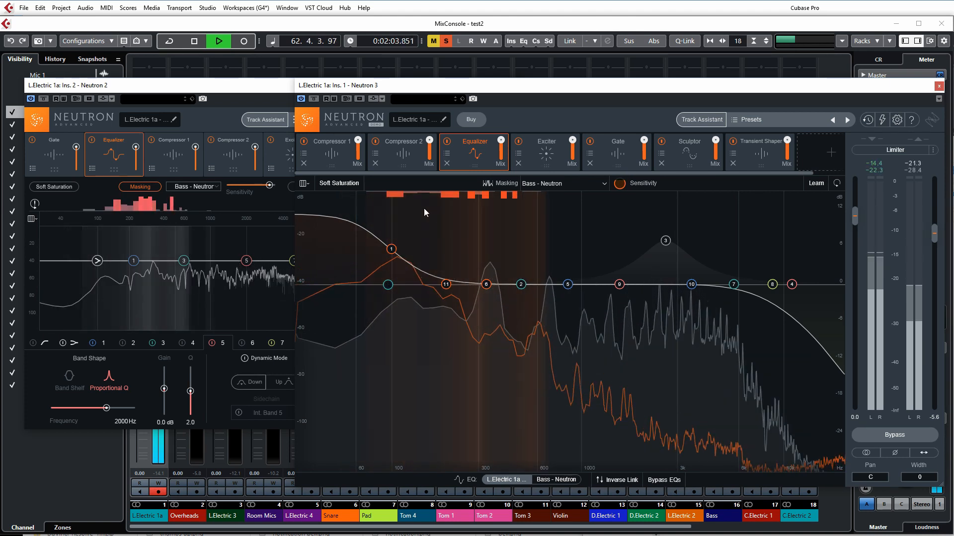
# Cut Neutron 3's Equalizer node 1 to -2.2 dB at 103 Hz and node 11 to -2.6 dB at 195 Hz
pyautogui.click(392, 248)
pyautogui.moveTo(394, 247); pyautogui.dragTo(394, 298)
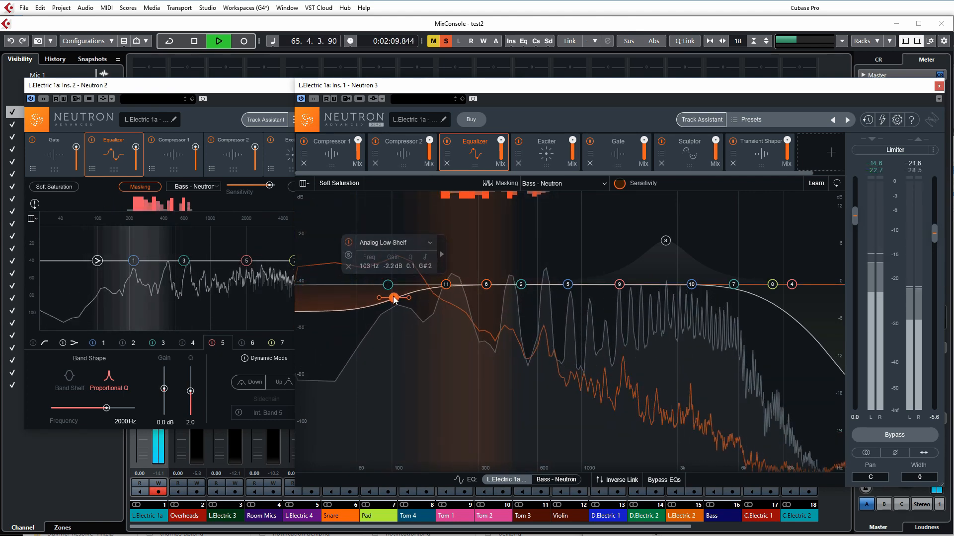
pyautogui.moveTo(446, 285)
pyautogui.mouseDown()
pyautogui.moveTo(445, 204)
pyautogui.moveTo(442, 300)
pyautogui.mouseUp()
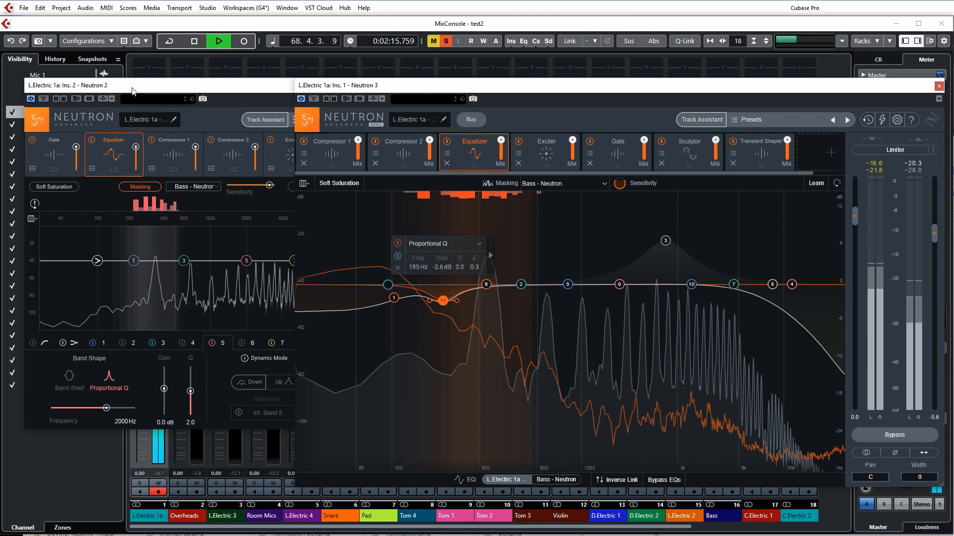
# Boost band 1 in Neutron 2's Equalizer to 7.7 dB at 236 Hz, return to Neutron 3, and stop playback
pyautogui.moveTo(132, 86); pyautogui.dragTo(132, 92)
pyautogui.moveTo(135, 266)
pyautogui.mouseDown()
pyautogui.moveTo(136, 221)
pyautogui.moveTo(131, 258)
pyautogui.moveTo(138, 251)
pyautogui.mouseUp()
pyautogui.click(557, 97)
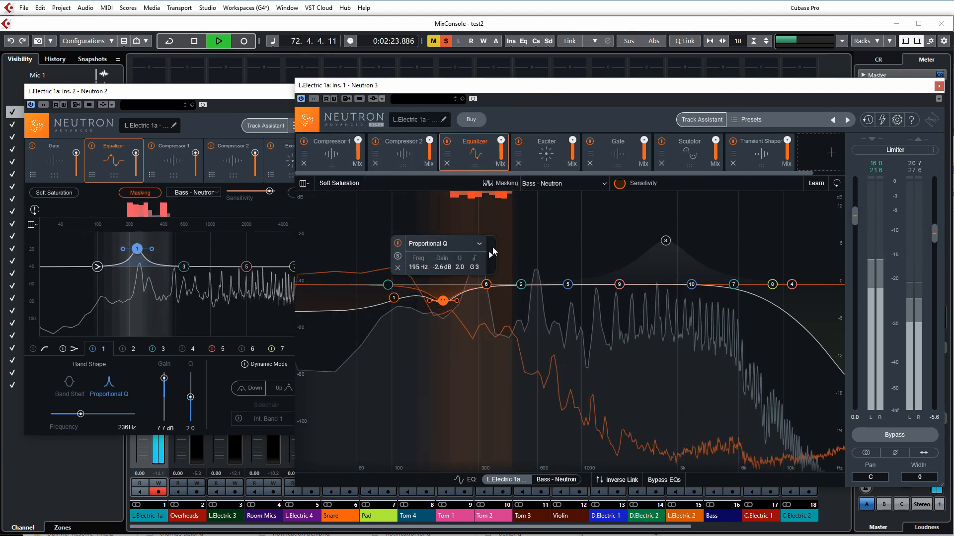
pyautogui.press('space')
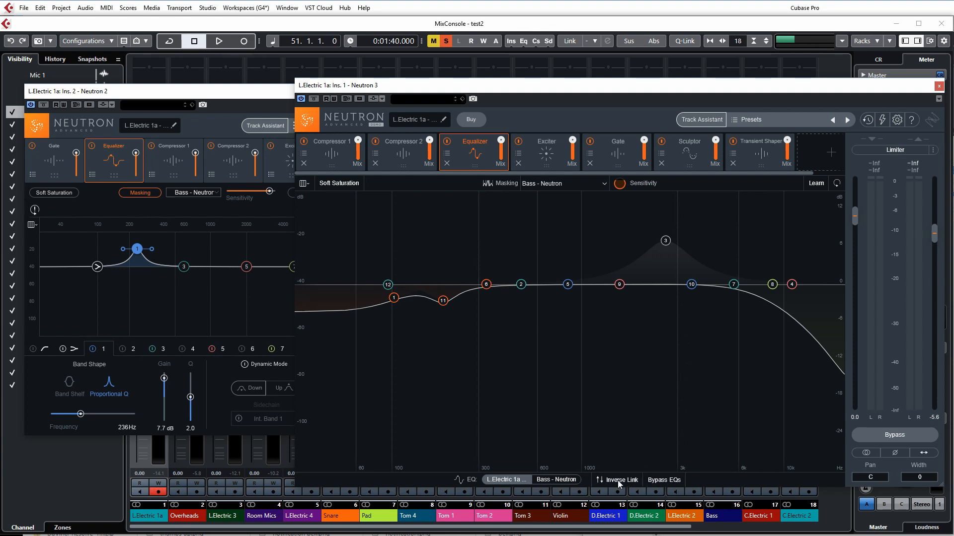
# Enable Inverse Link between the two masked channels in Neutron 3's Equalizer and start playback
pyautogui.click(244, 98)
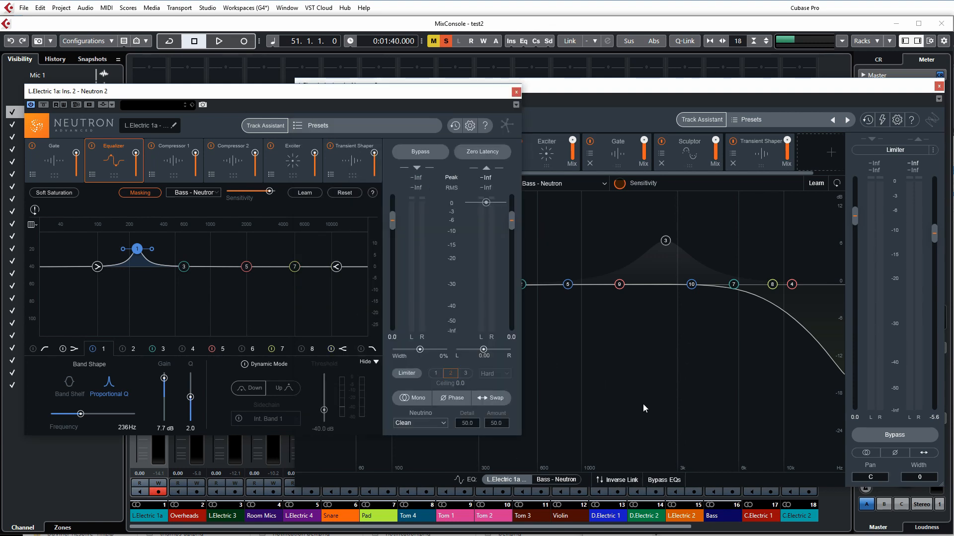
pyautogui.click(612, 481)
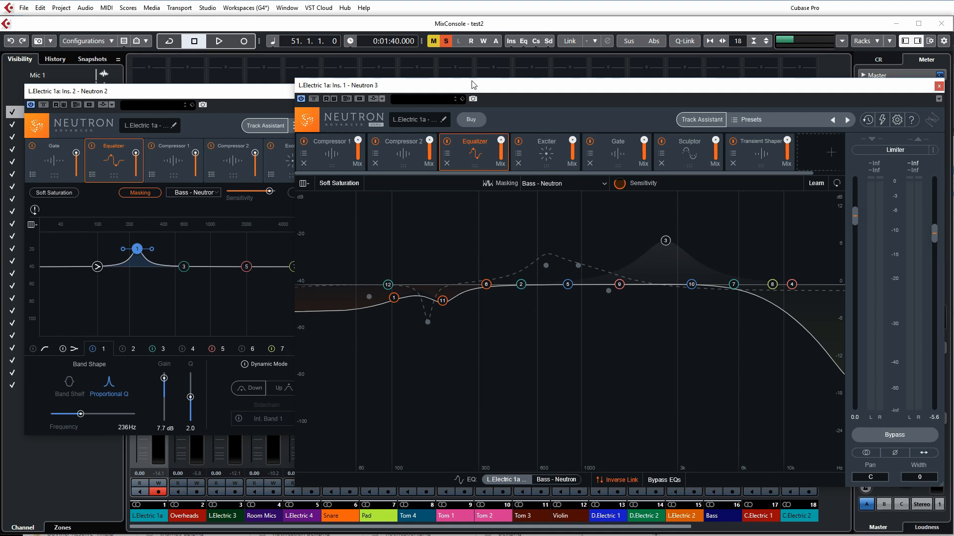
pyautogui.press('space')
# Cut Neutron 3's node 2 to -4.9 dB at 491 Hz, stop playback, and rework it to about -6.3 dB near 547 Hz
pyautogui.moveTo(522, 287); pyautogui.dragTo(522, 318)
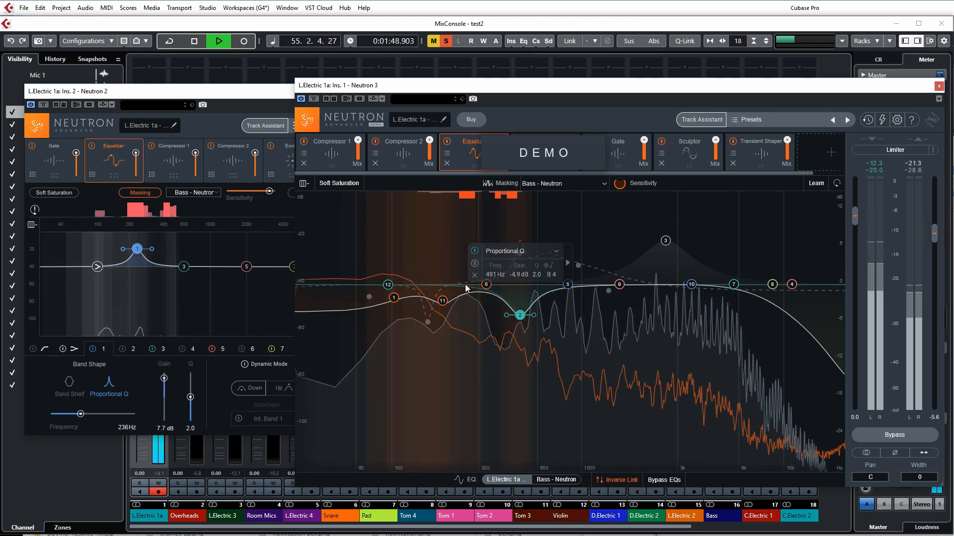
pyautogui.press('space')
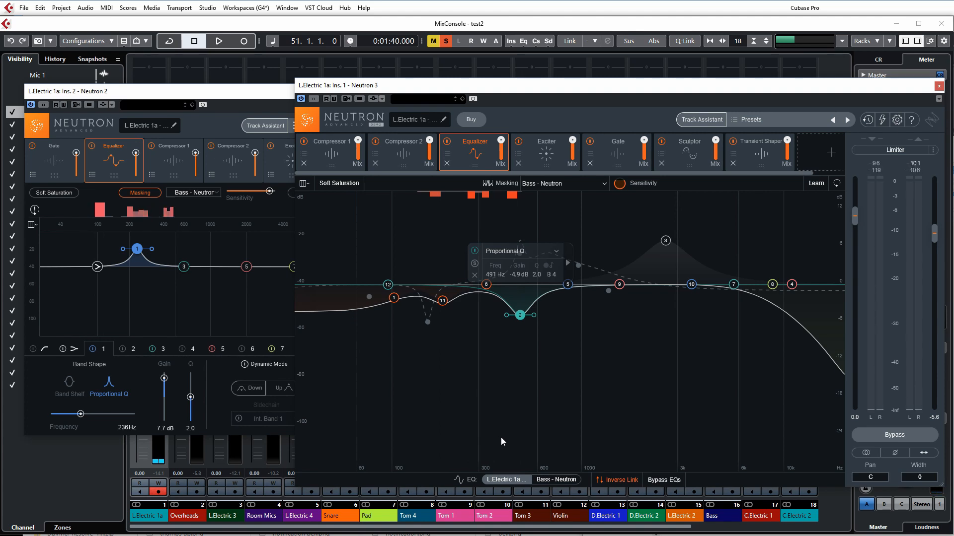
pyautogui.moveTo(522, 320); pyautogui.dragTo(531, 342)
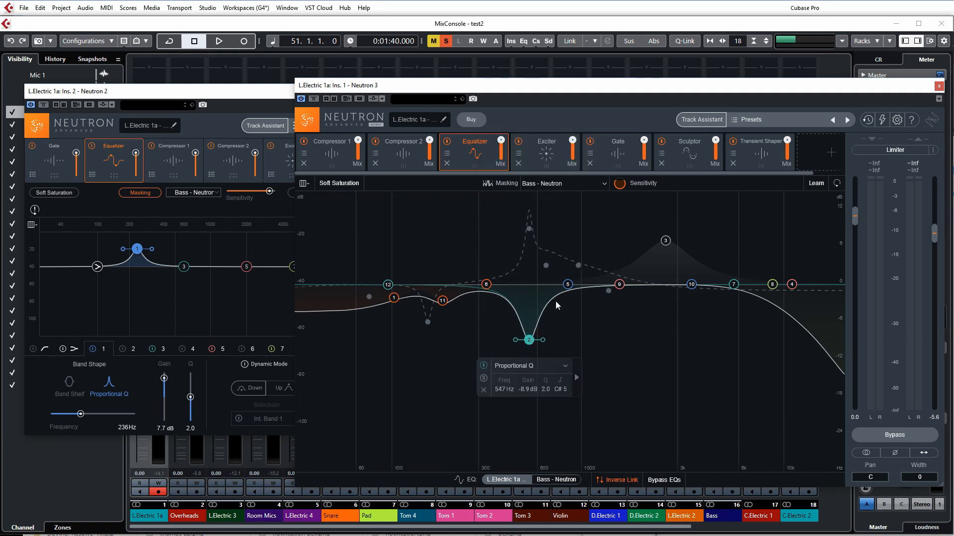
pyautogui.moveTo(533, 339); pyautogui.dragTo(530, 293)
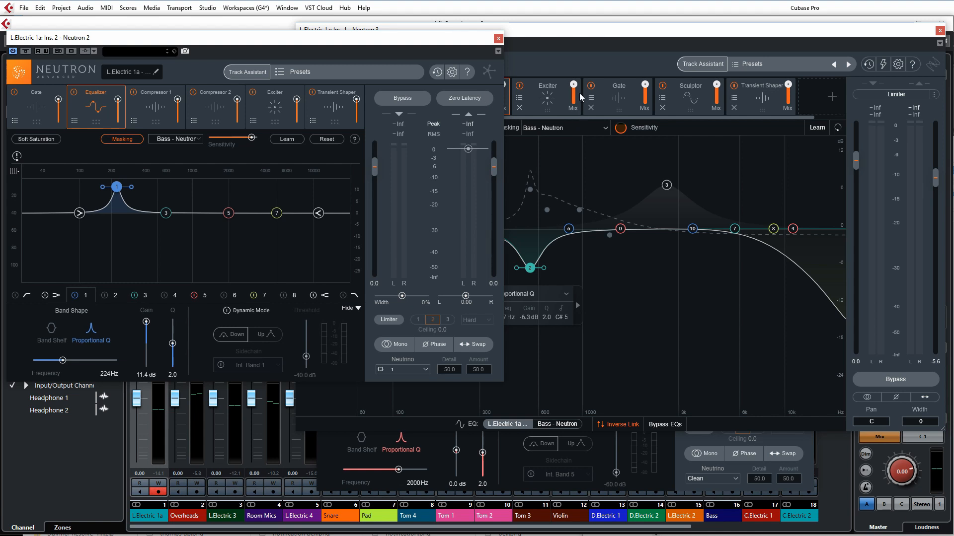
# Choose Bass - Neutron as Neutron 2's masking source and set Equalizer band 1 to 8.4 dB at 217 Hz during playback
pyautogui.click(565, 38)
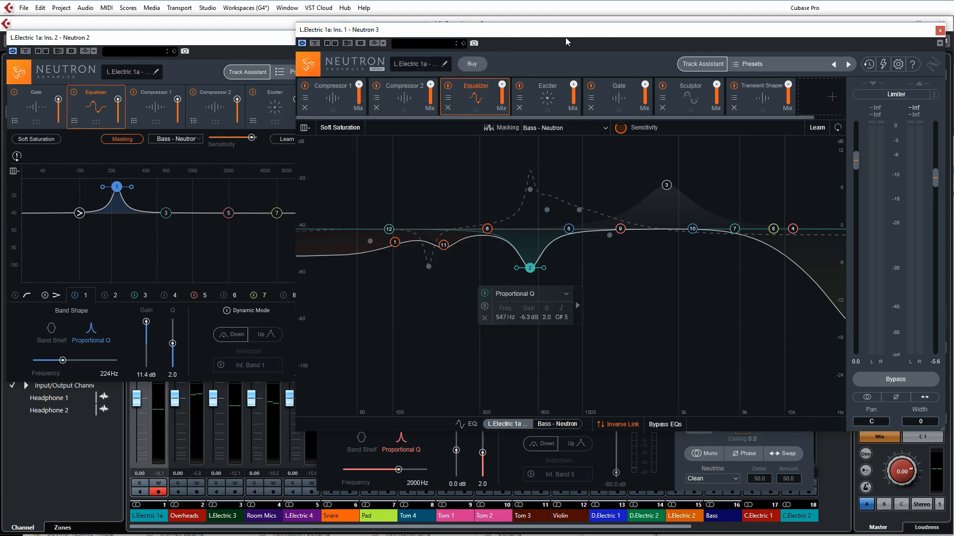
pyautogui.moveTo(252, 42); pyautogui.dragTo(249, 49)
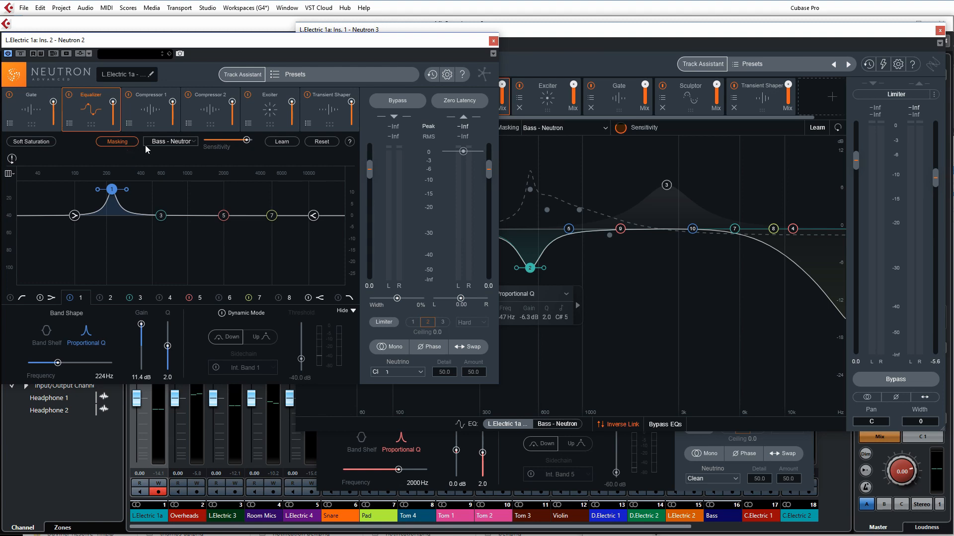
pyautogui.click(177, 142)
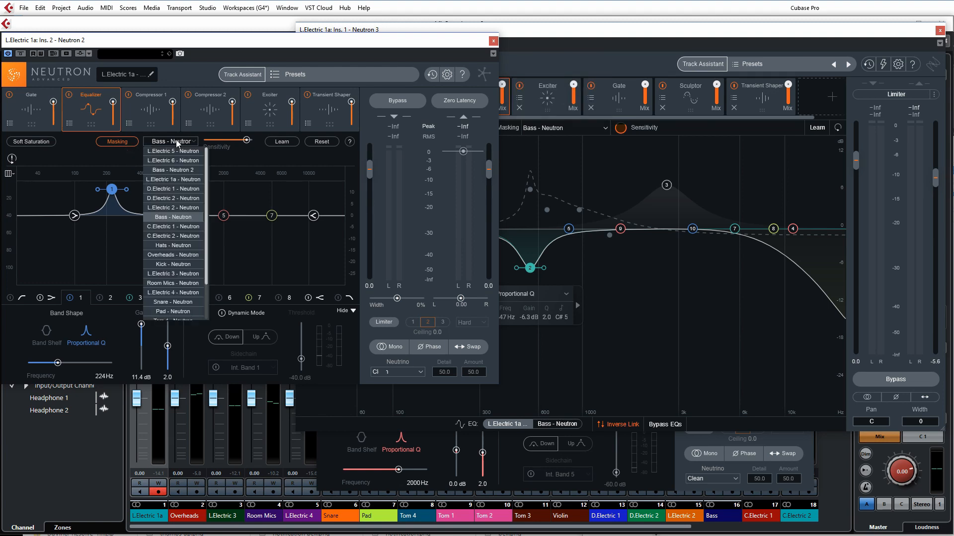
pyautogui.click(193, 217)
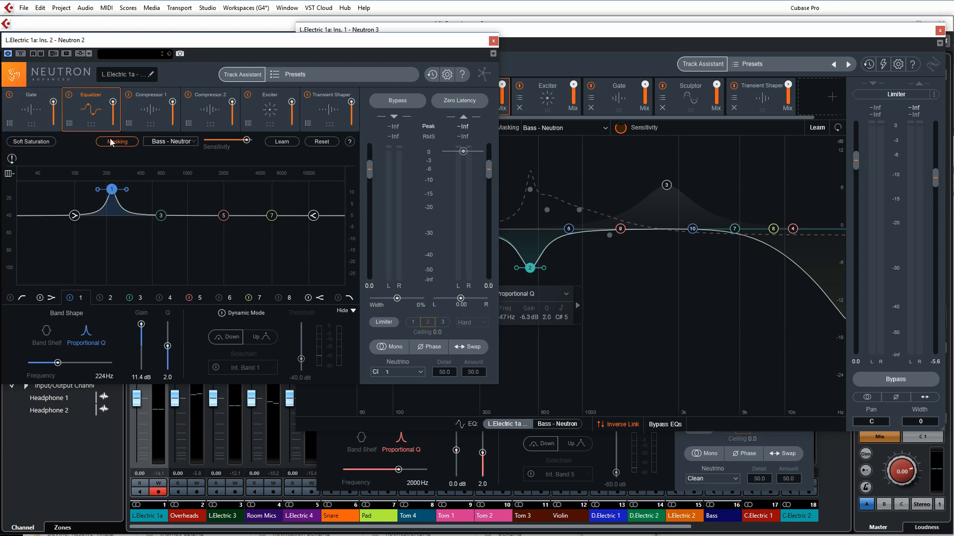
pyautogui.press('space')
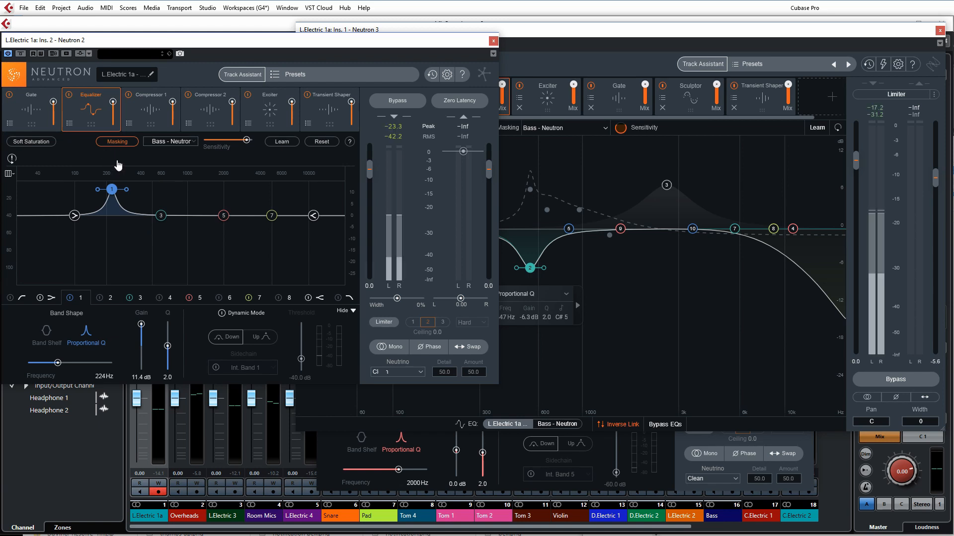
pyautogui.moveTo(113, 190); pyautogui.dragTo(113, 197)
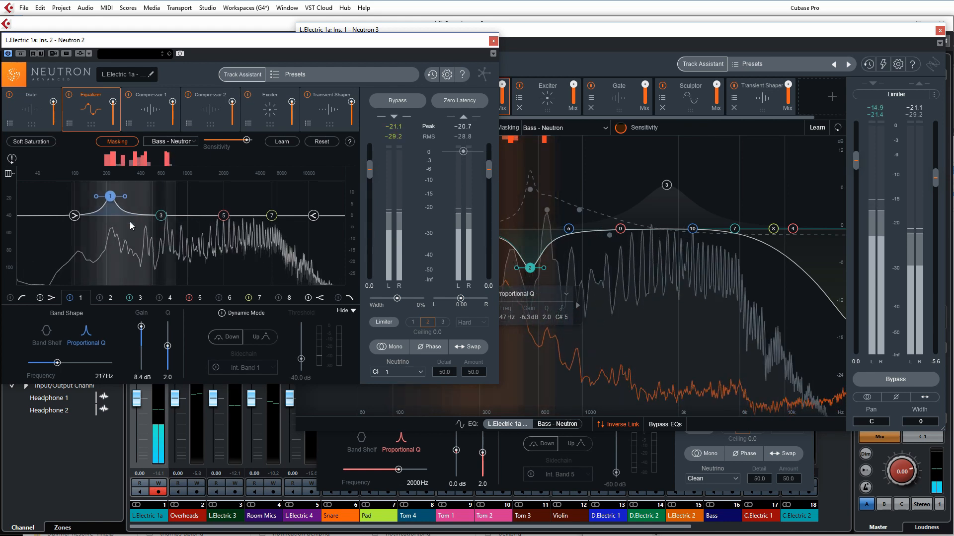
# Switch Neutron 2's masking source to Bass - Neutron 2 and start playback
pyautogui.click(188, 143)
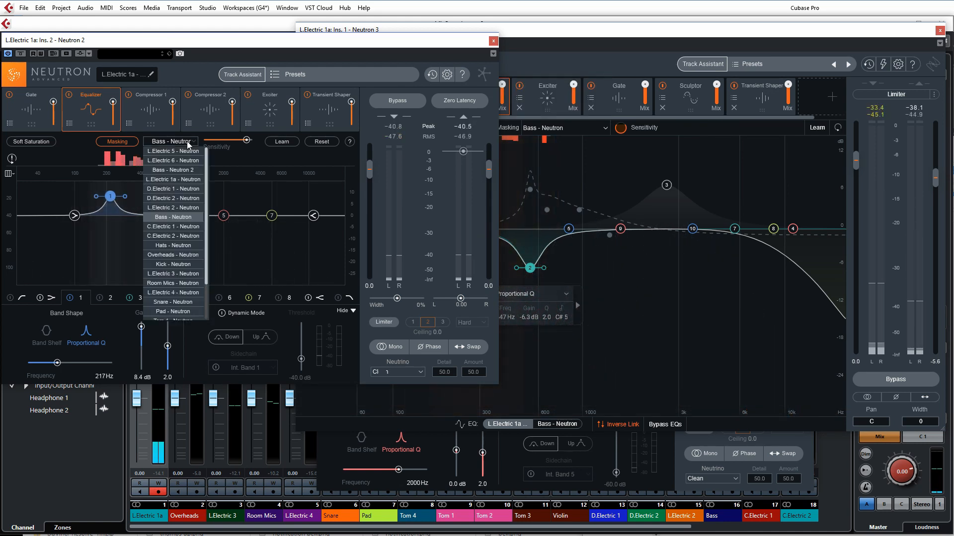
pyautogui.click(184, 171)
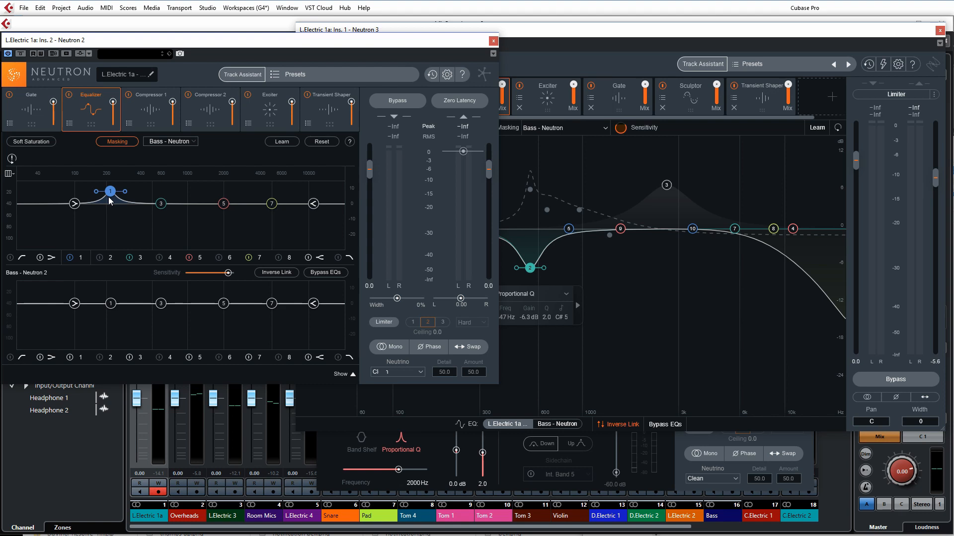
pyautogui.press('space')
# Enable Inverse Link in Neutron 2's Equalizer and boost the upper curve's band 1 to 12.7 dB at about 238 Hz
pyautogui.click(272, 275)
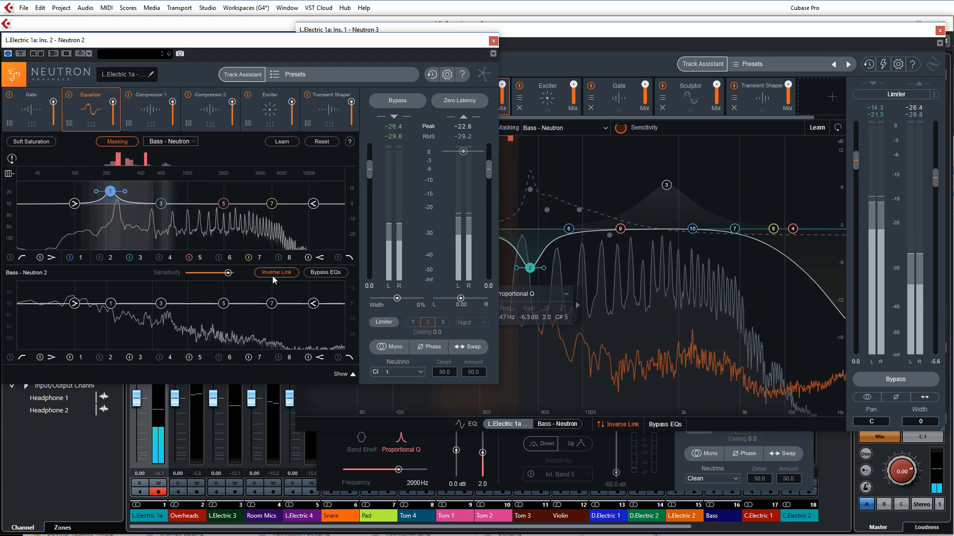
pyautogui.moveTo(110, 191)
pyautogui.mouseDown()
pyautogui.moveTo(113, 202)
pyautogui.moveTo(114, 184)
pyautogui.mouseUp()
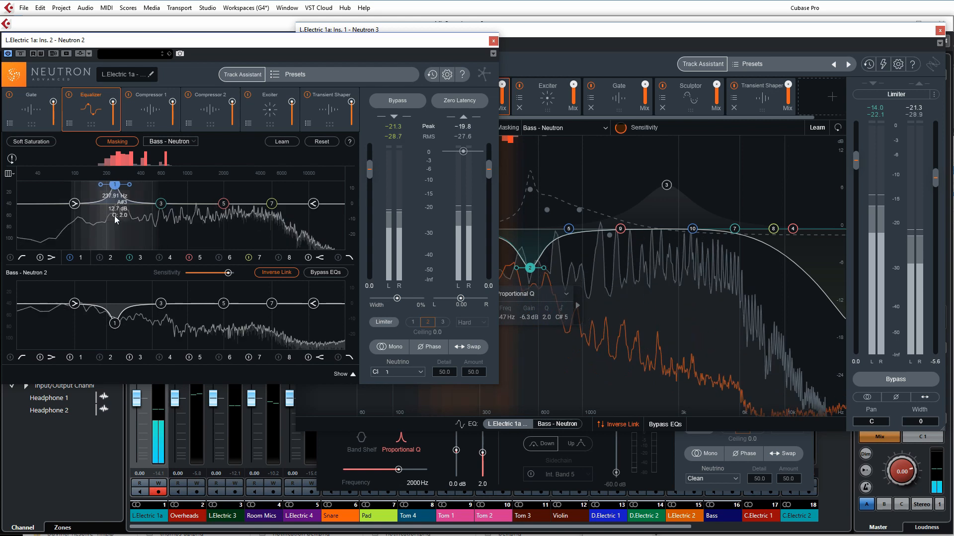
# Return to Neutron 3, stop playback, and set L.Electric 1a's Equalizer node 2 to -5.7 dB at 573 Hz
pyautogui.click(527, 79)
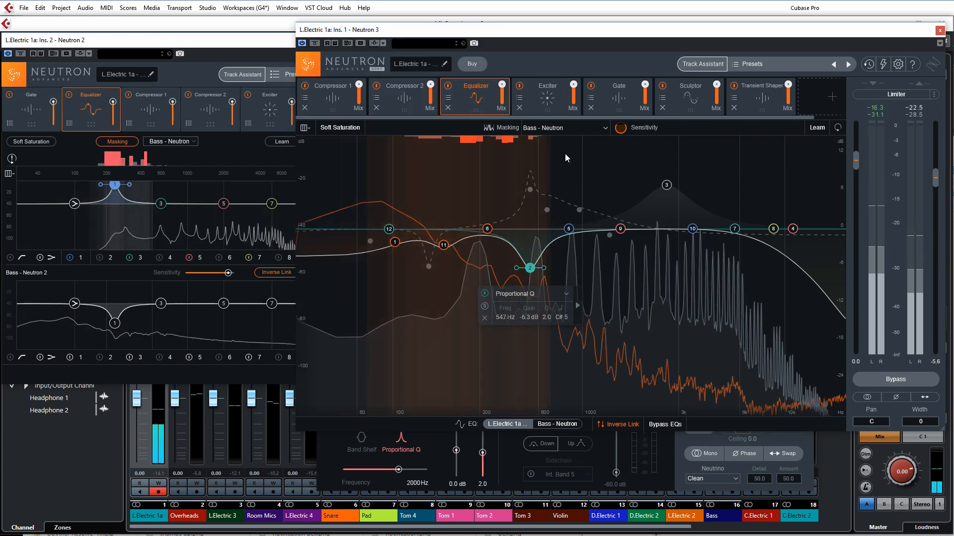
pyautogui.press('space')
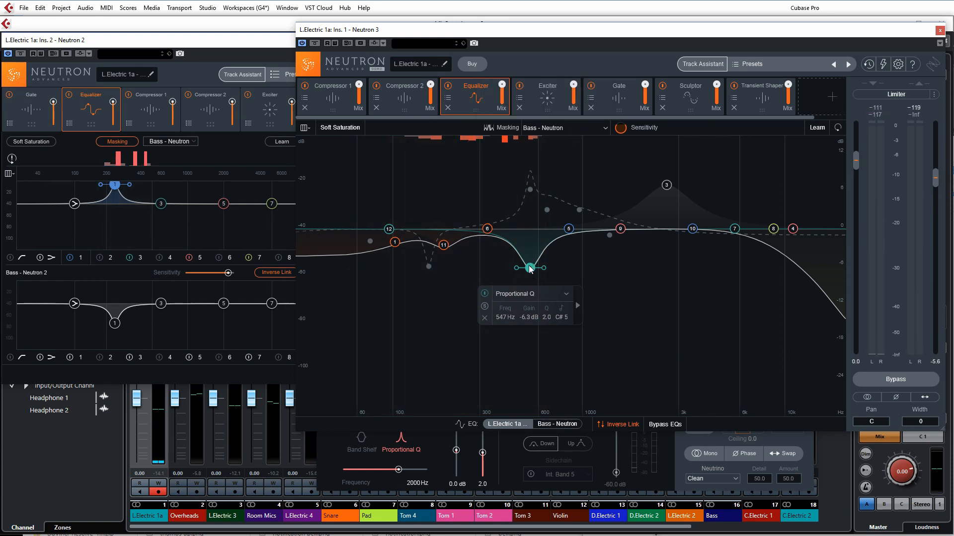
pyautogui.moveTo(530, 269)
pyautogui.mouseDown()
pyautogui.moveTo(535, 256)
pyautogui.moveTo(534, 266)
pyautogui.mouseUp()
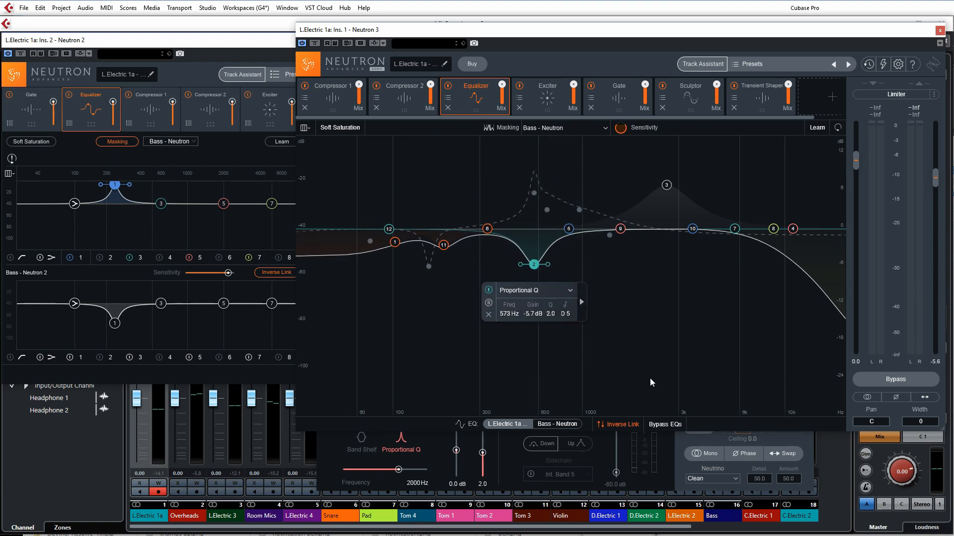
pyautogui.click(533, 195)
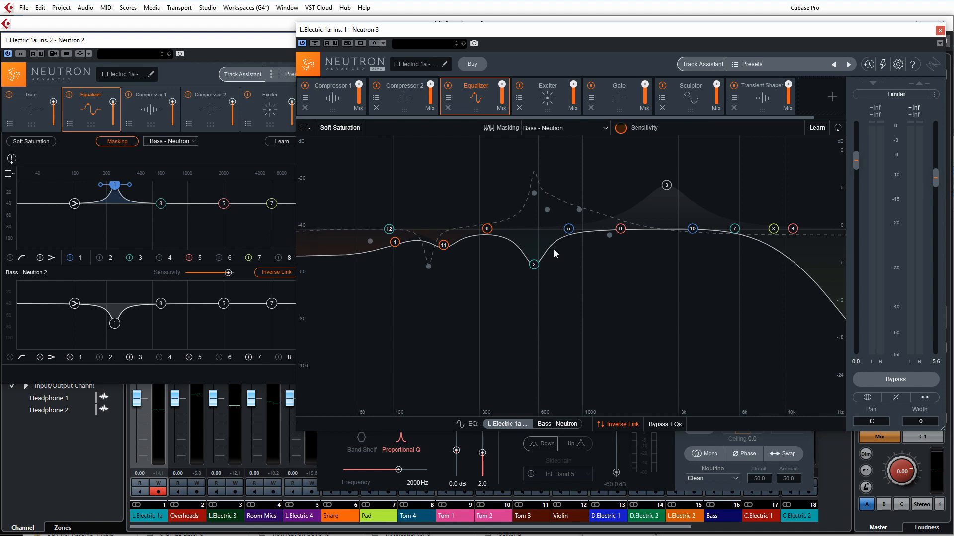
# Switch to the Bass - Neutron EQ in Neutron 3 and rework node 1 to 4.2 dB at 531 Hz with Q 1.3 during playback
pyautogui.click(568, 425)
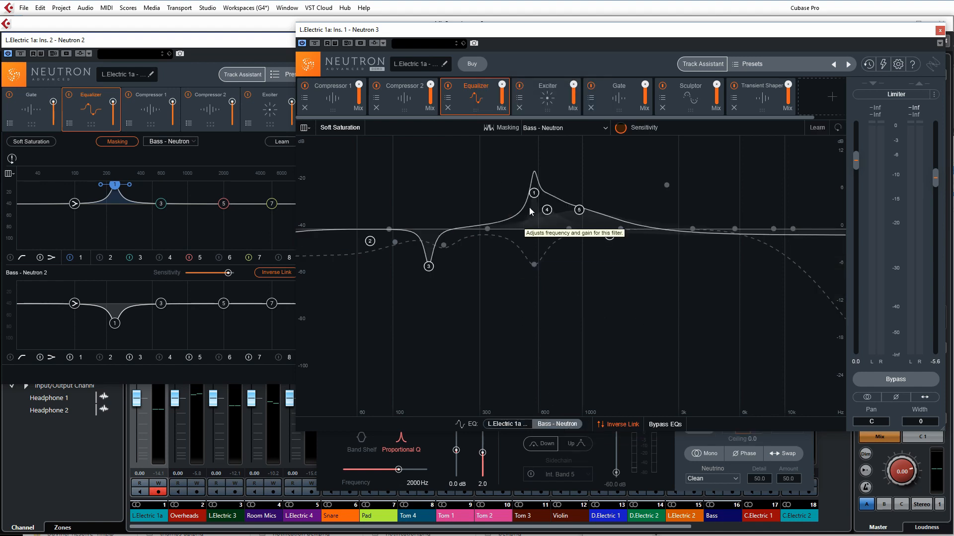
pyautogui.moveTo(535, 194); pyautogui.dragTo(551, 182)
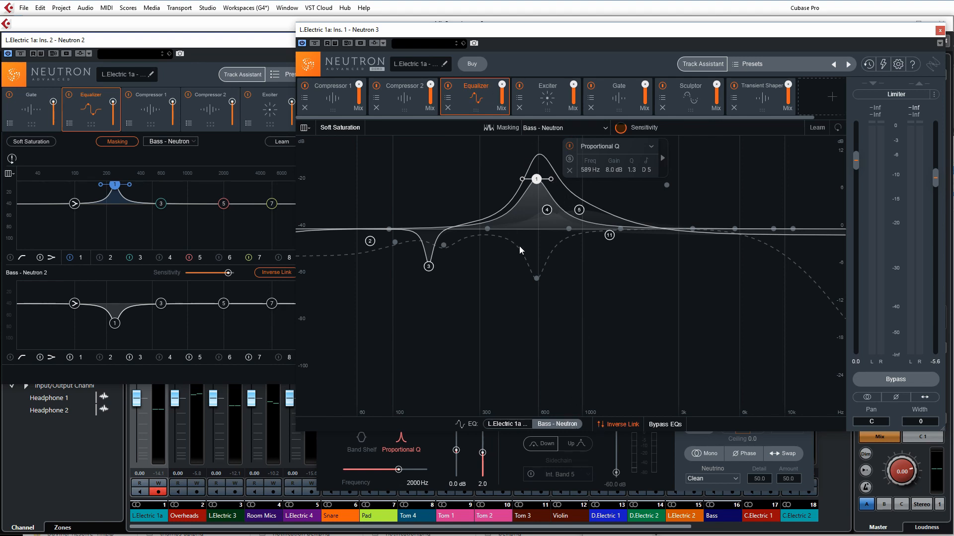
pyautogui.press('space')
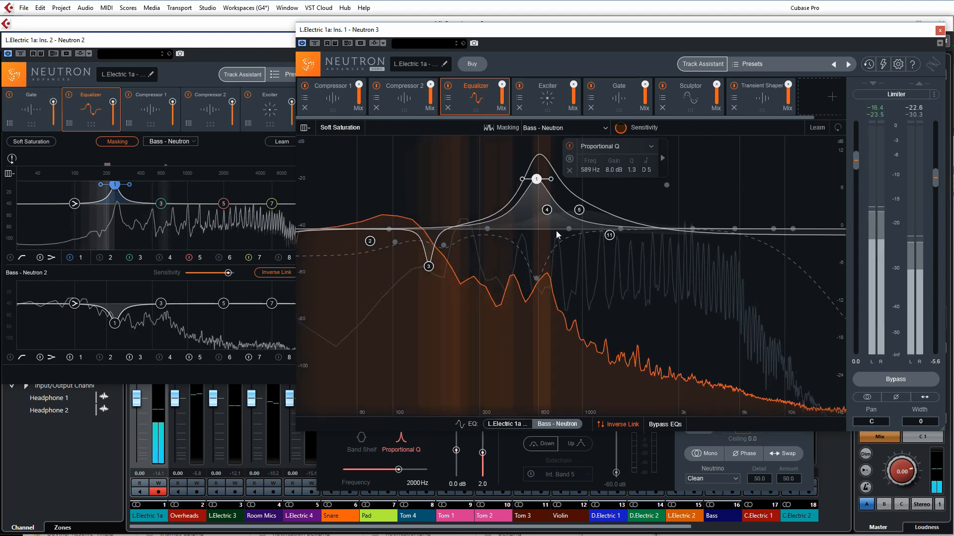
pyautogui.moveTo(539, 183); pyautogui.dragTo(527, 202)
# Disable Inverse Link, rework L.Electric 1a's node 2 to -7.1 dB at 635 Hz, and stop playback
pyautogui.click(610, 425)
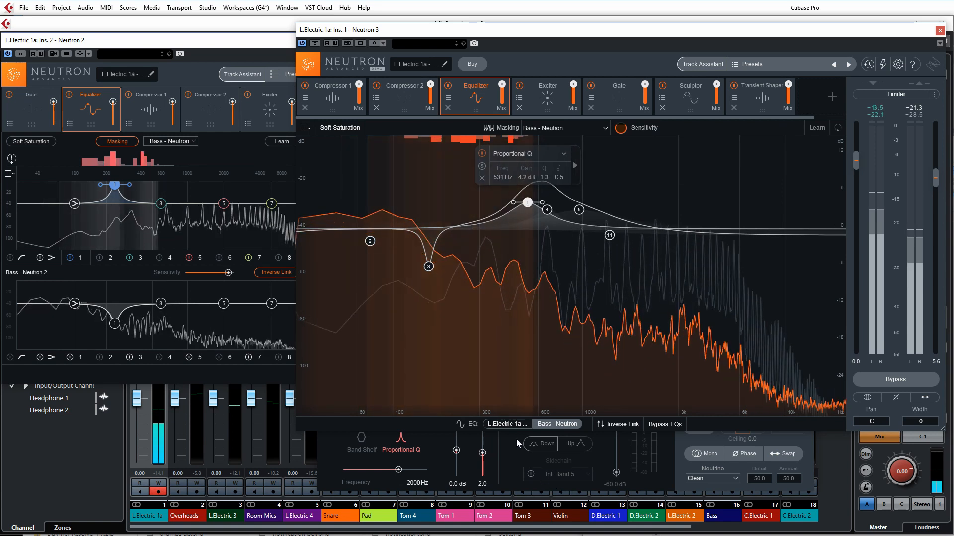
pyautogui.click(508, 427)
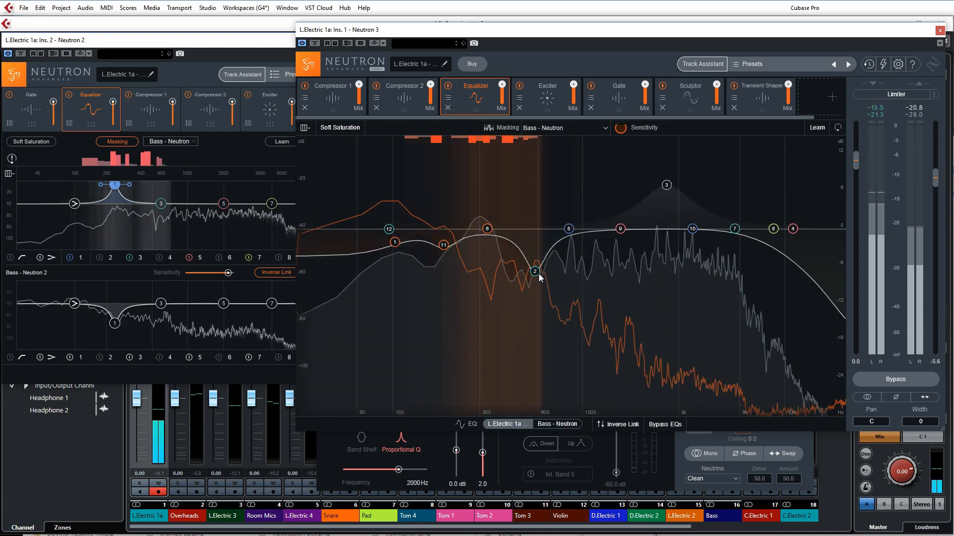
pyautogui.click(535, 247)
pyautogui.moveTo(536, 250); pyautogui.dragTo(518, 267)
pyautogui.press('space')
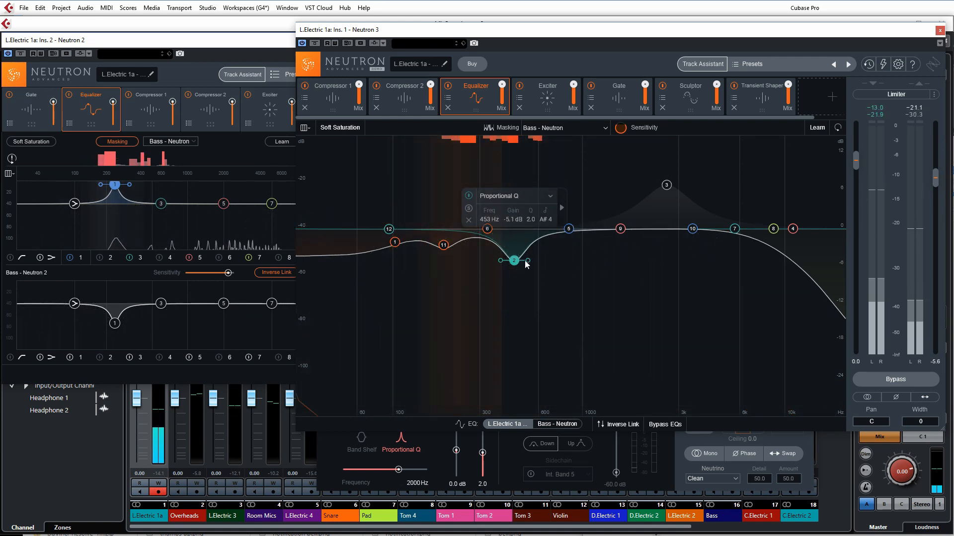
pyautogui.moveTo(515, 267); pyautogui.dragTo(552, 265)
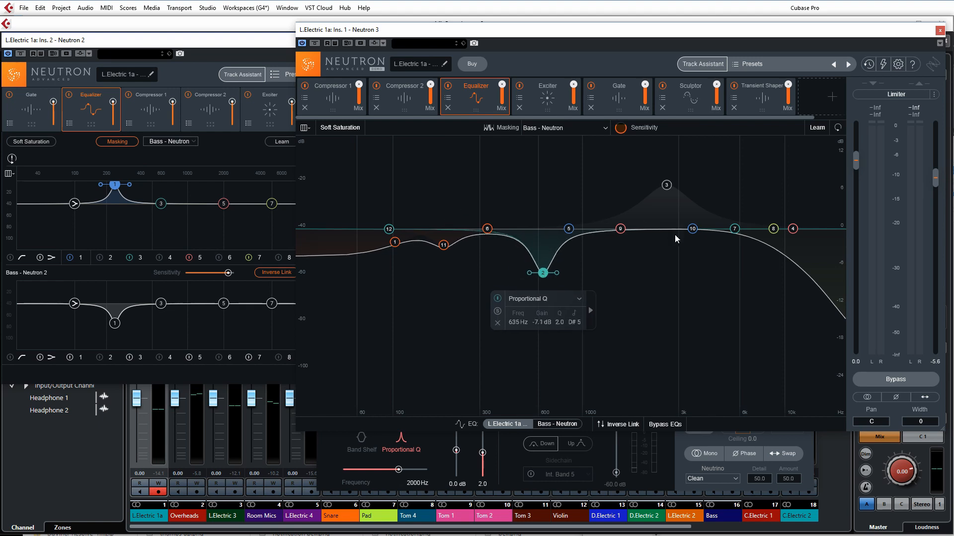
# Resume playback, cut node 2 to -8.7 dB at 237 Hz, and readjust it to -8.6 dB at 247 Hz with Inverse Link enabled
pyautogui.press('space')
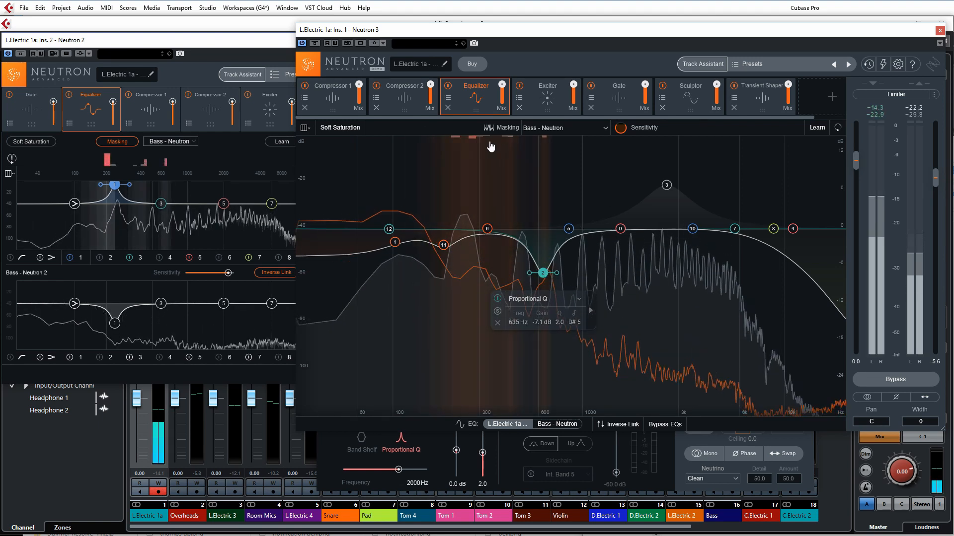
pyautogui.moveTo(543, 263); pyautogui.dragTo(460, 285)
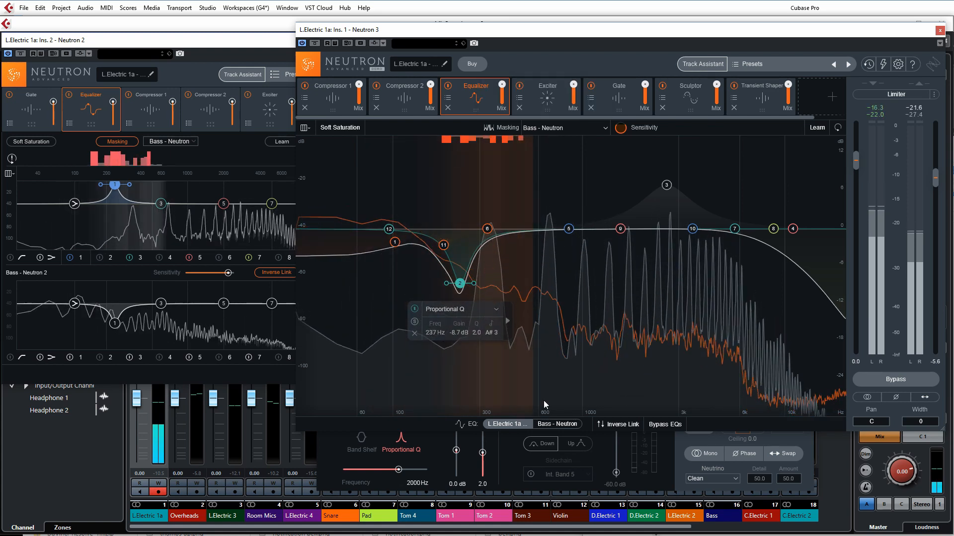
pyautogui.click(618, 425)
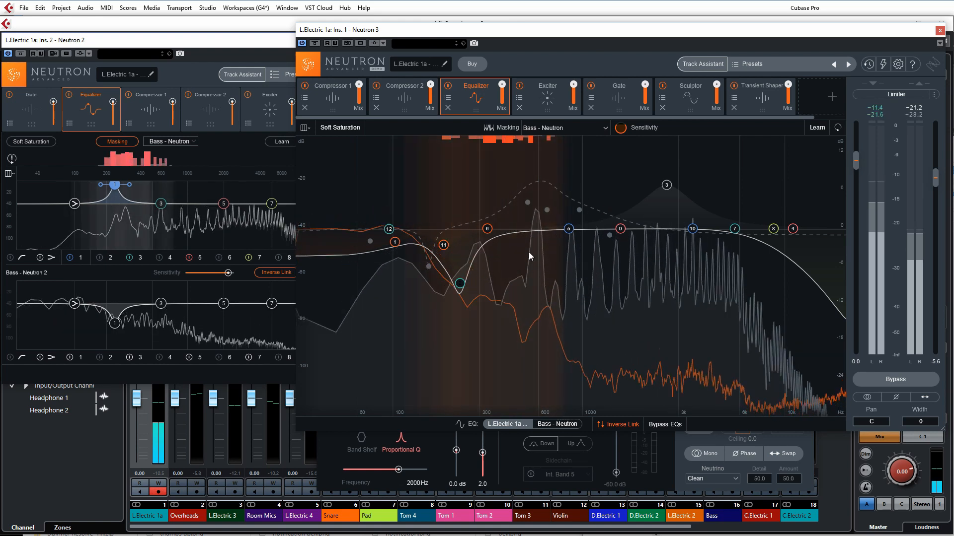
pyautogui.moveTo(460, 284)
pyautogui.mouseDown()
pyautogui.moveTo(462, 265)
pyautogui.moveTo(462, 286)
pyautogui.mouseUp()
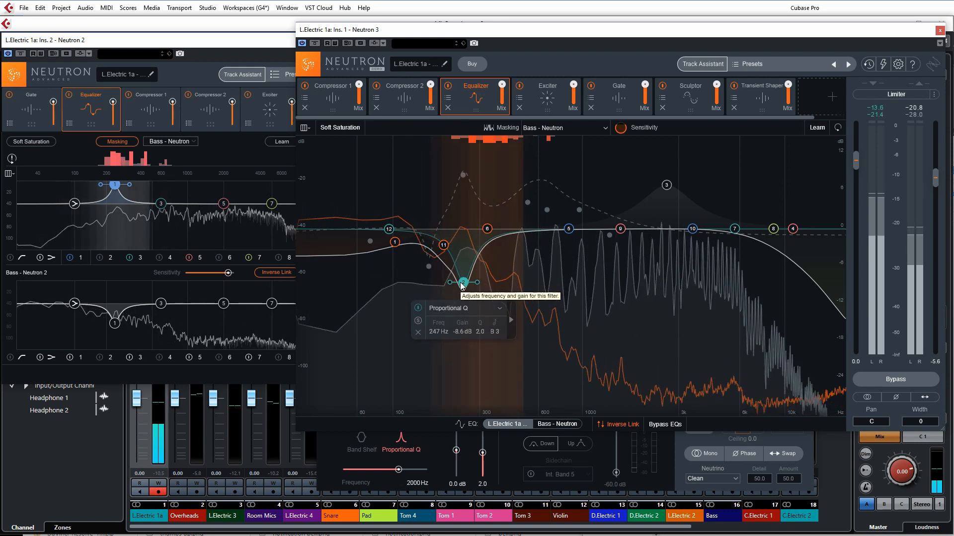
# Set the Bass - Neutron EQ's linked node 6 to 6.9 dB at 250 Hz and disable Inverse Link
pyautogui.click(557, 425)
pyautogui.moveTo(463, 175); pyautogui.dragTo(463, 186)
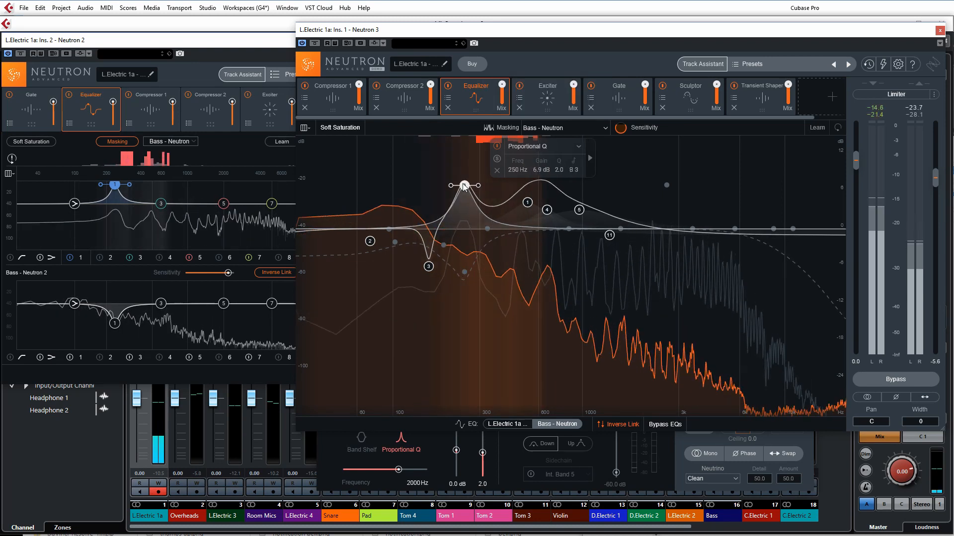
pyautogui.click(623, 425)
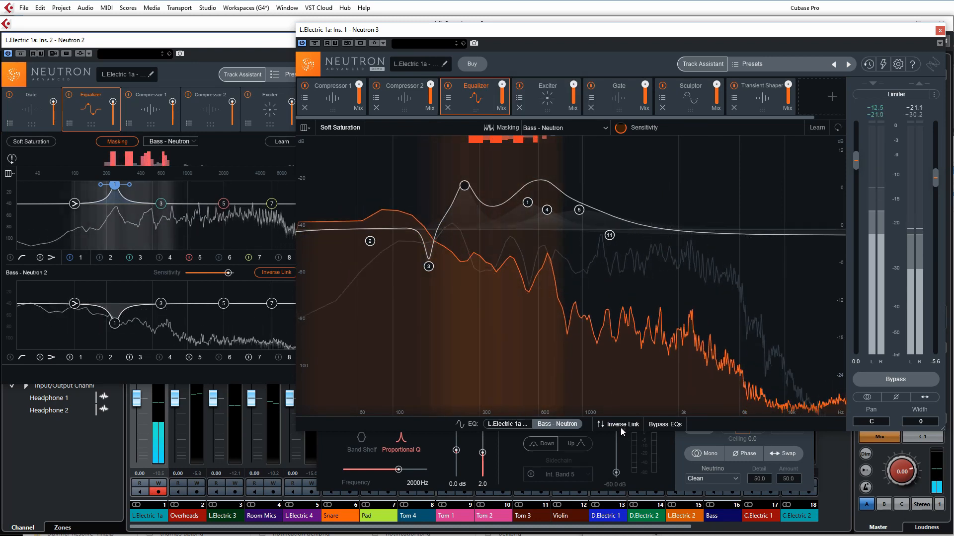
# Stop playback and alternate between the L.Electric 1a and Bass - Neutron EQs to compare their curves without Inverse Link
pyautogui.click(528, 425)
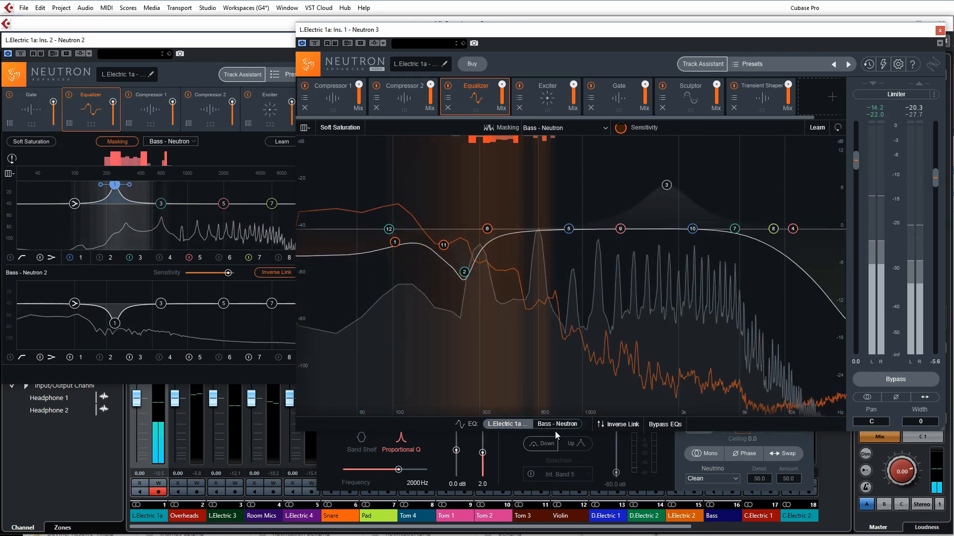
pyautogui.press('space')
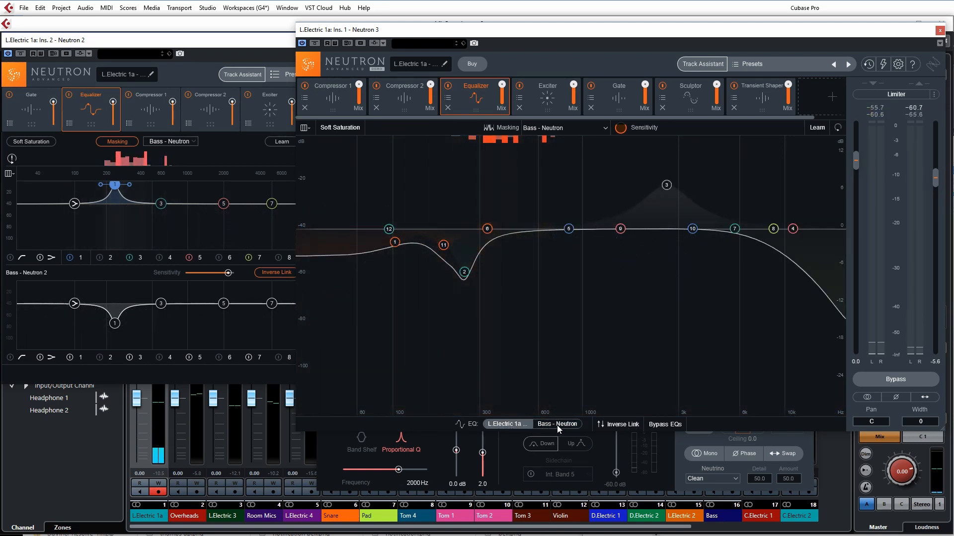
pyautogui.click(556, 425)
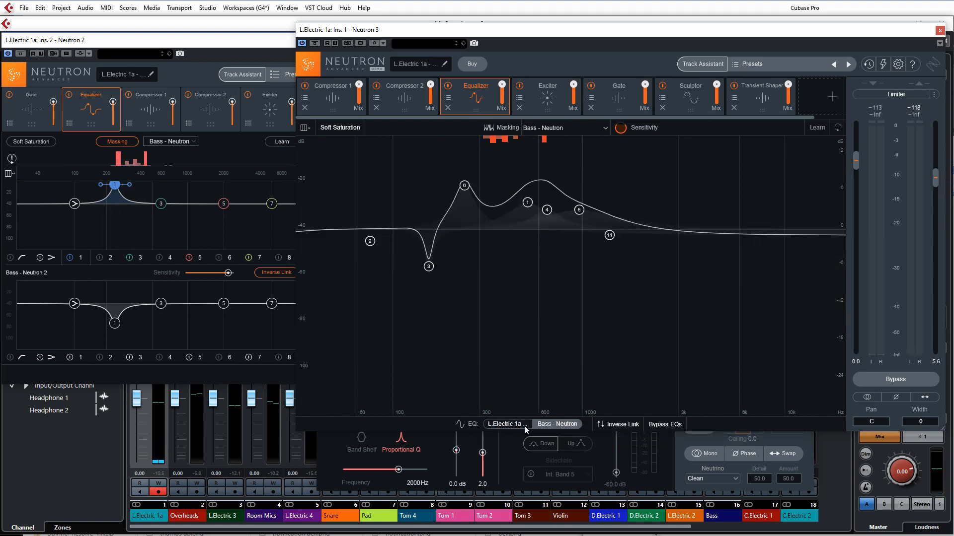
pyautogui.click(519, 425)
pyautogui.click(551, 426)
pyautogui.click(515, 427)
pyautogui.click(548, 427)
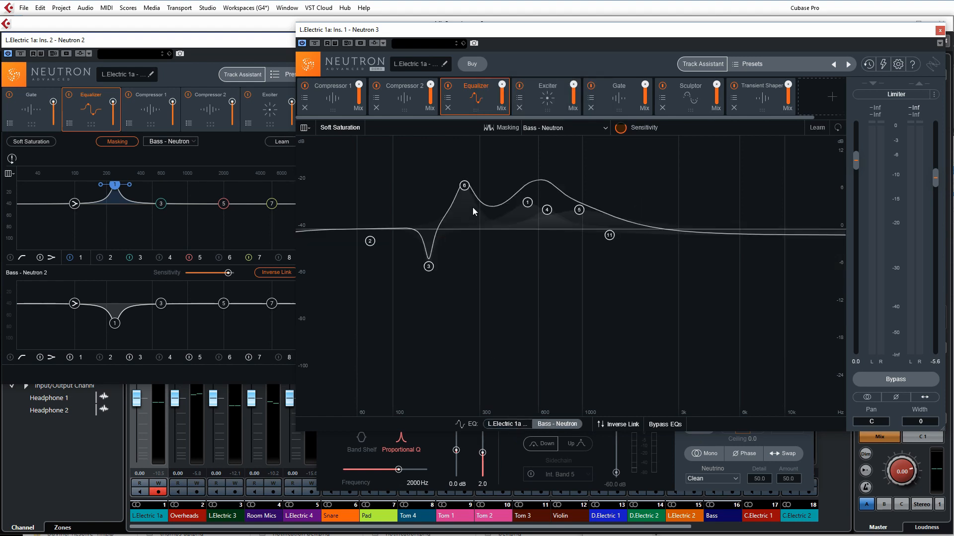
pyautogui.click(516, 426)
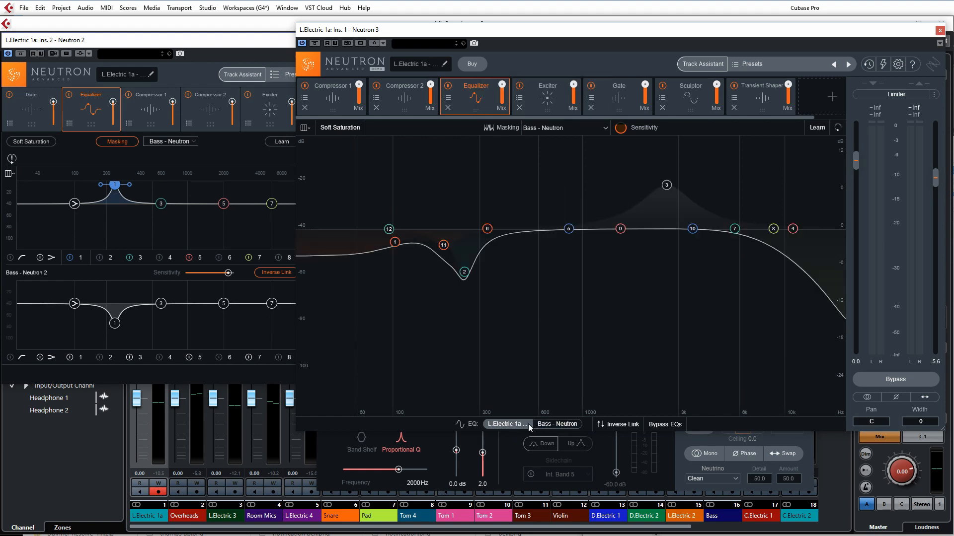
pyautogui.click(554, 425)
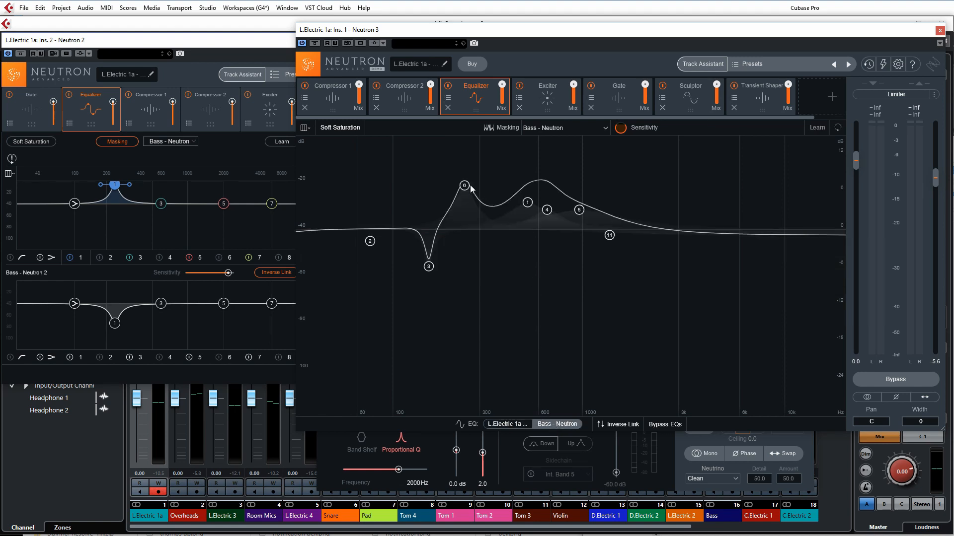
# Start playback and set the Bass - Neutron EQ's node 6 to 6.0 dB at 272 Hz
pyautogui.moveTo(467, 194)
pyautogui.press('space')
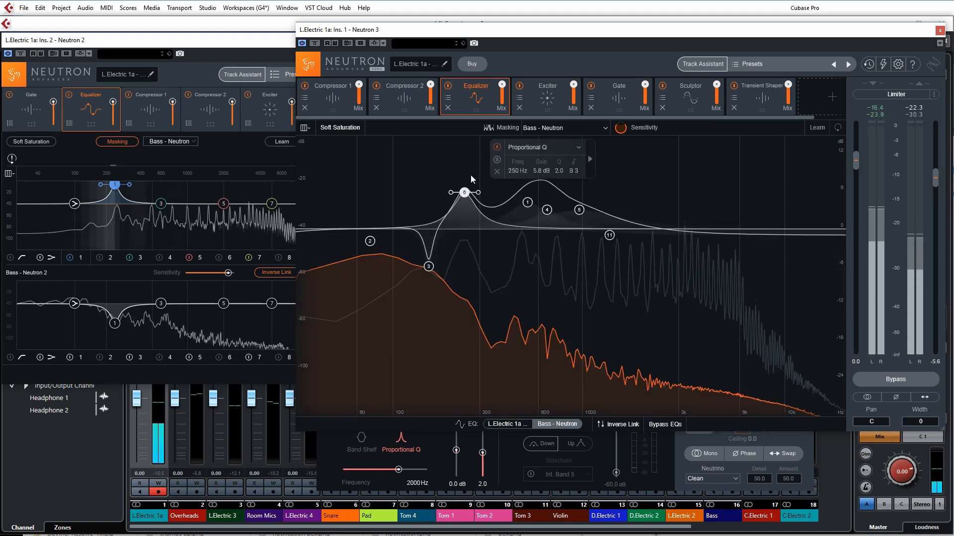
pyautogui.moveTo(465, 194); pyautogui.dragTo(473, 197)
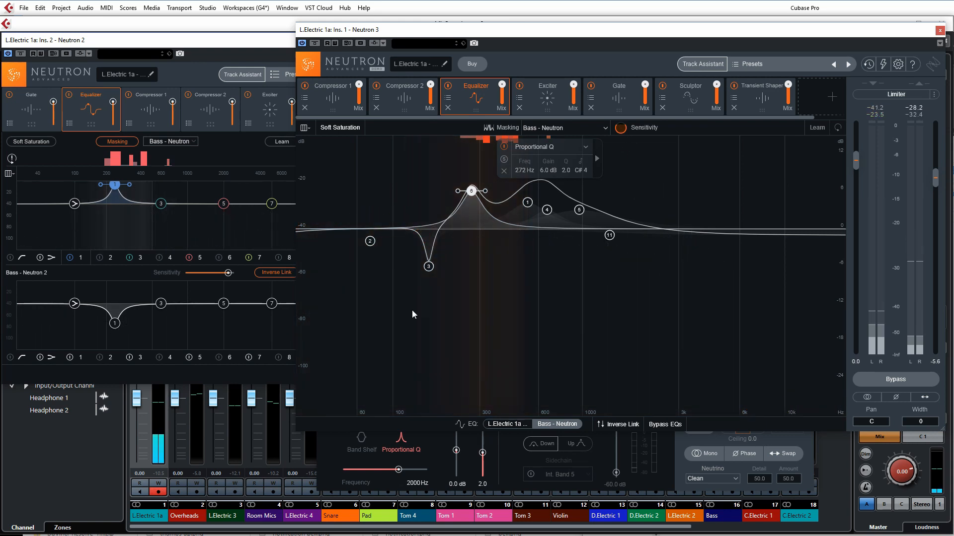
# Lower node 6 in the Bass - Neutron EQ to 3.7 dB at 267 Hz and close the Neutron 3 and Neutron 2 windows
pyautogui.moveTo(474, 194); pyautogui.dragTo(472, 209)
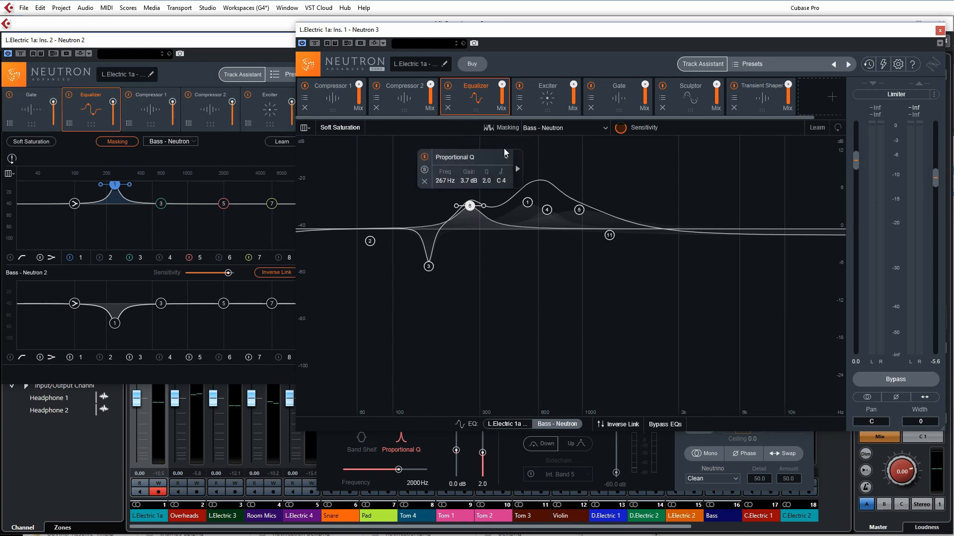
pyautogui.click(940, 32)
pyautogui.click(495, 39)
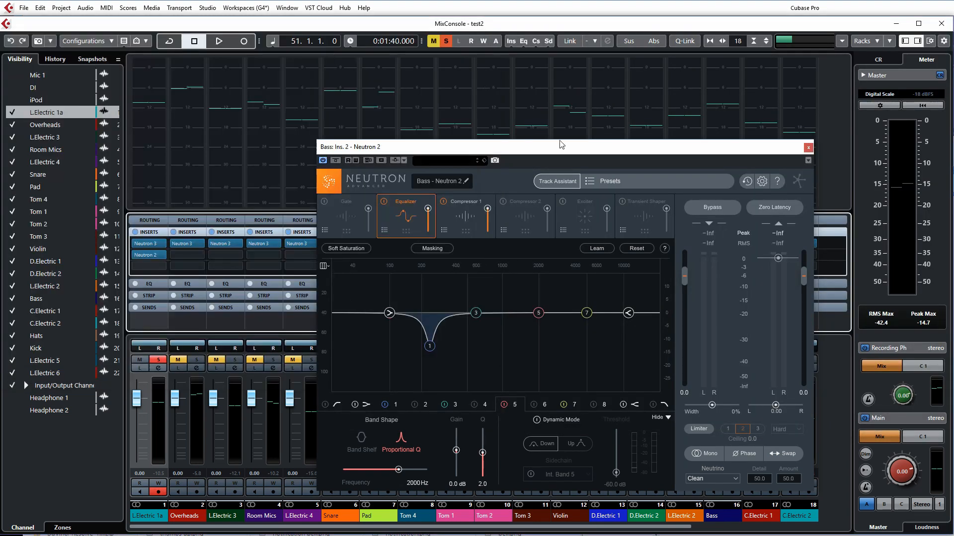
pyautogui.click(808, 147)
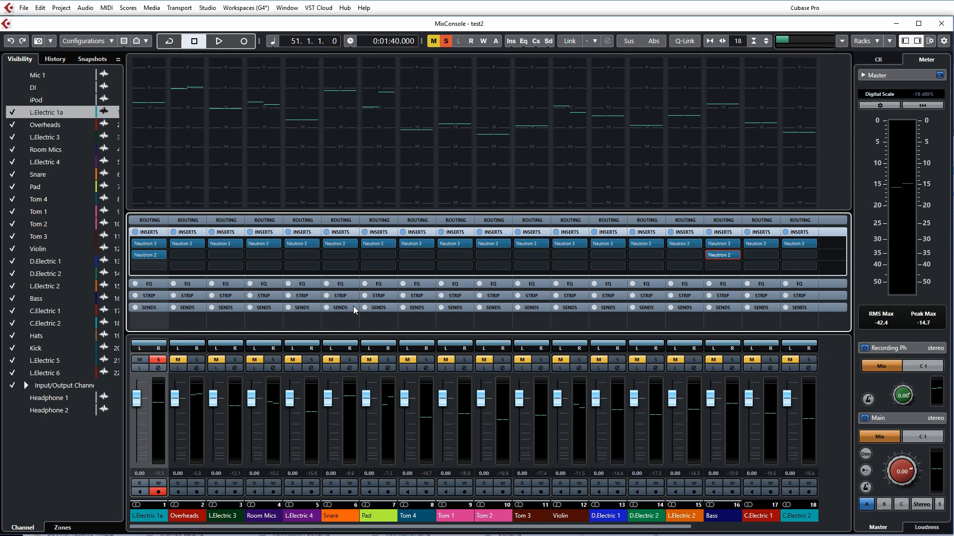
# Remove the Neutron 2 inserts from the Bass and L.Electric 1a channels by setting both slots to No Effect
pyautogui.moveTo(735, 256)
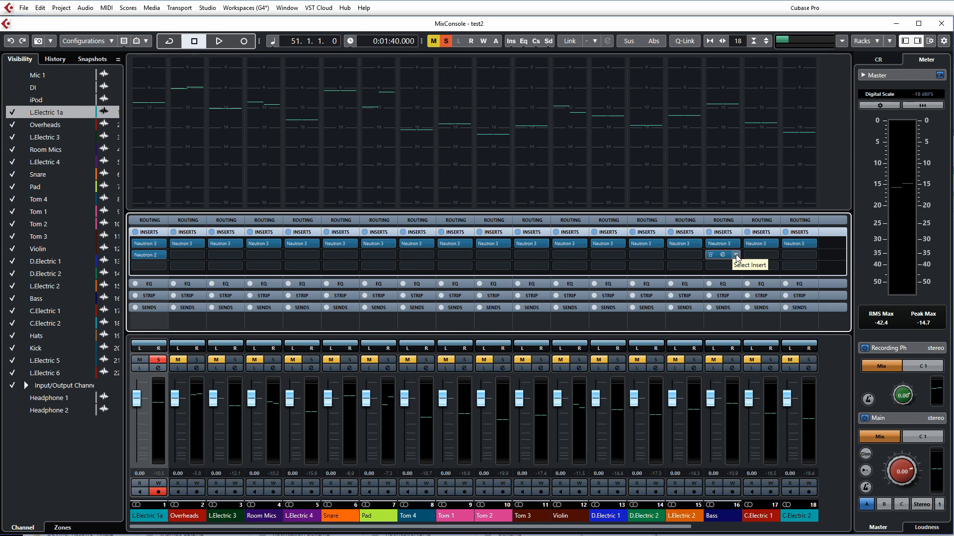
pyautogui.click(735, 257)
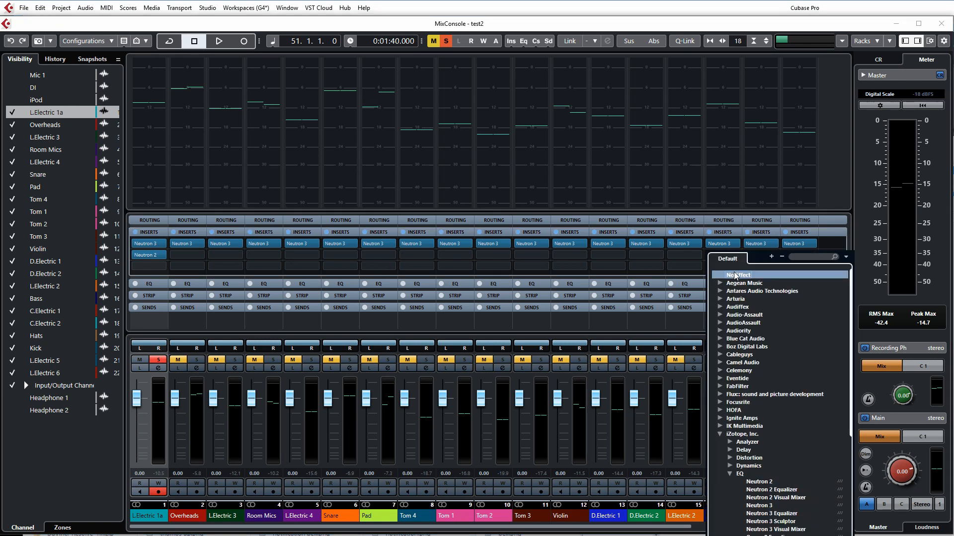
pyautogui.click(732, 276)
pyautogui.click(162, 254)
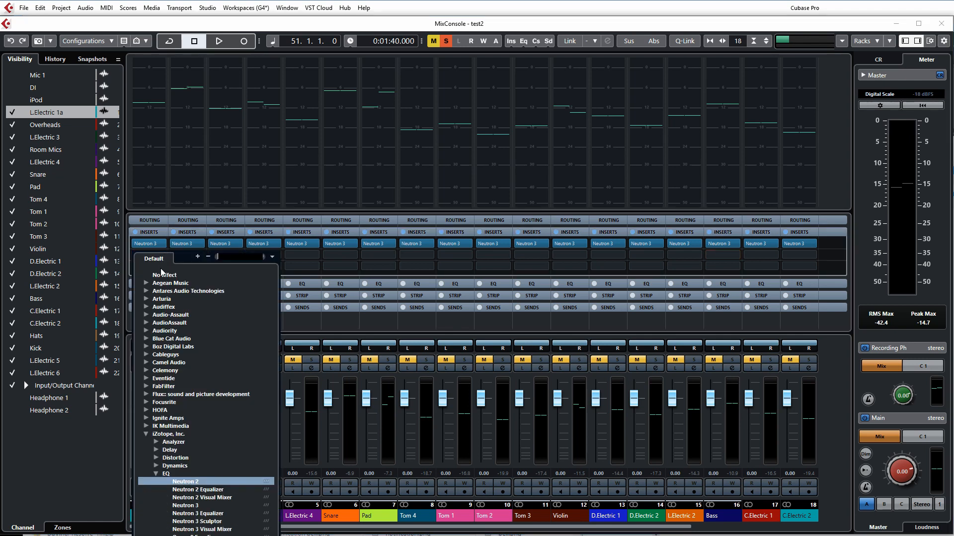
pyautogui.click(175, 280)
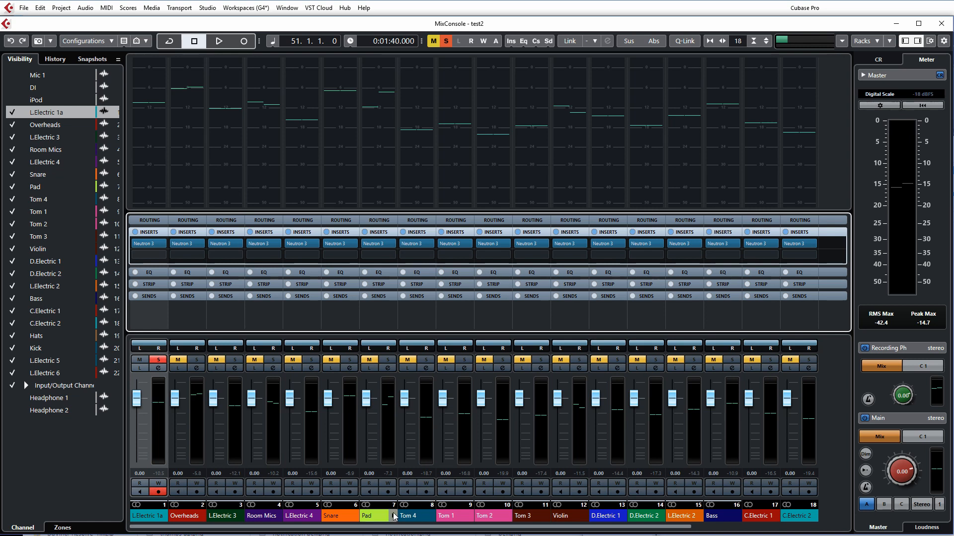
# Turn off solo on the L.Electric 1a channel so the other channels are no longer muted
pyautogui.click(151, 360)
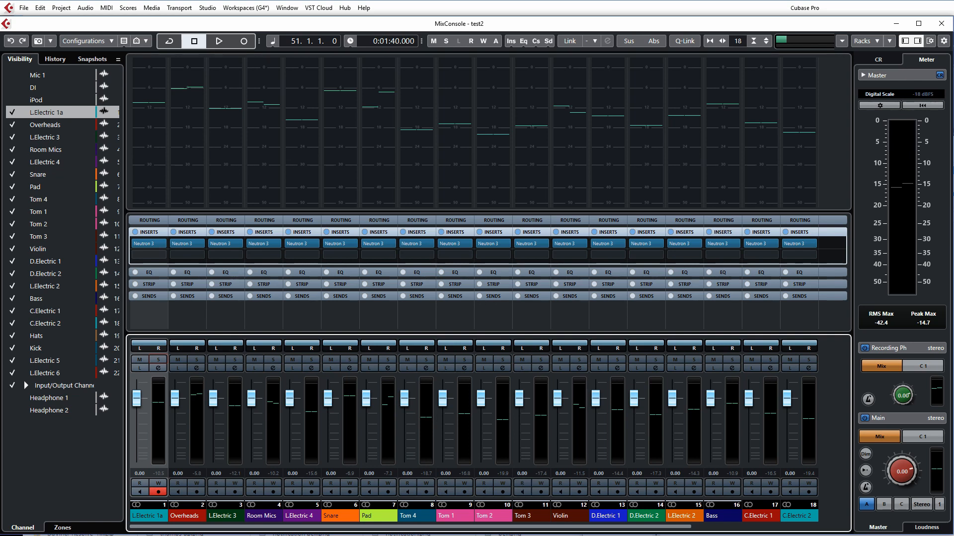
pyautogui.rightClick(857, 535)
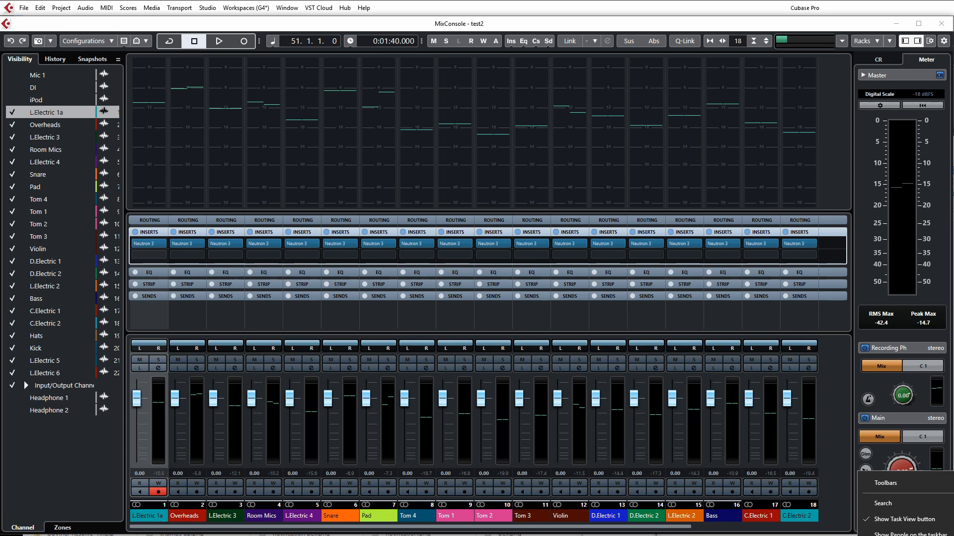
pyautogui.click(834, 467)
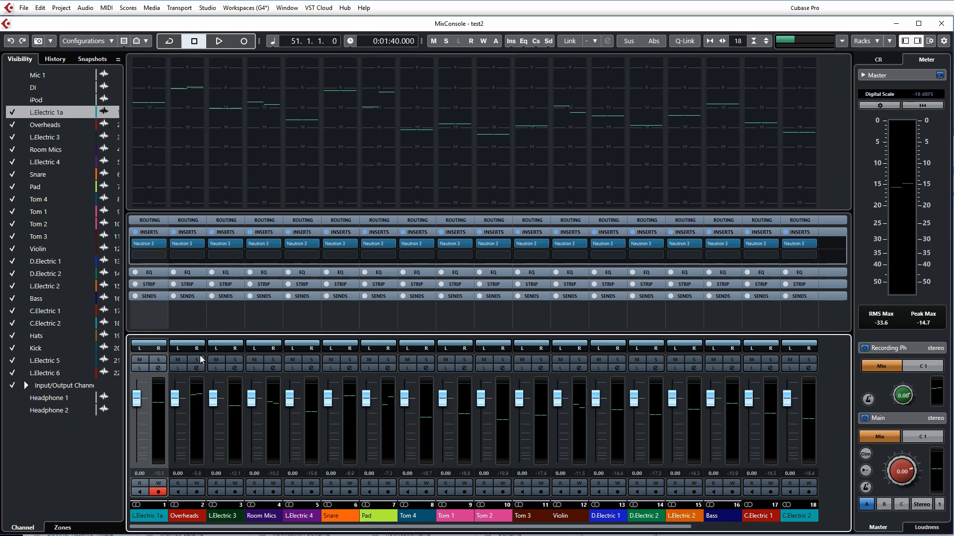
# Inspect the Neutron 3 module chain inserted on the L.Electric 6 channel, and close its editor
pyautogui.moveTo(387, 529); pyautogui.dragTo(628, 530)
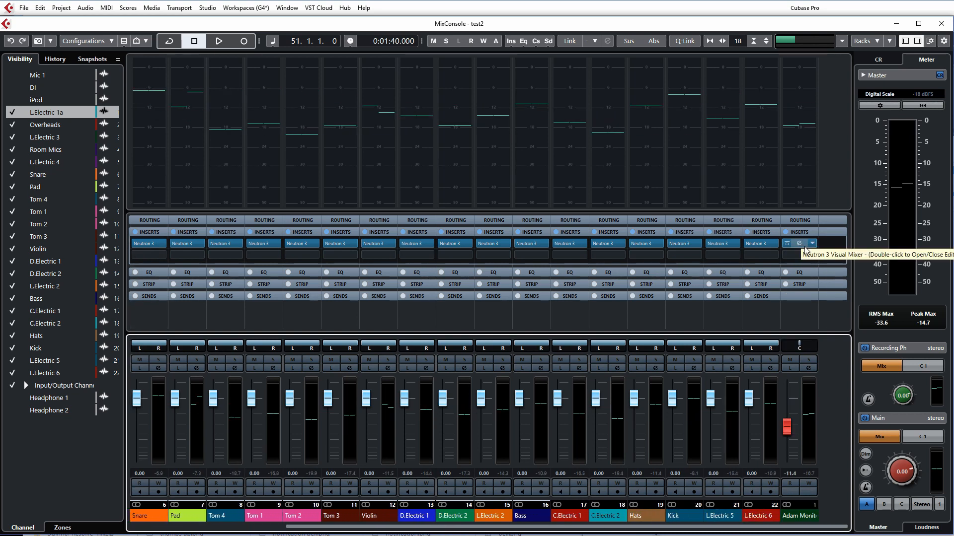
pyautogui.click(761, 243)
pyautogui.click(760, 244)
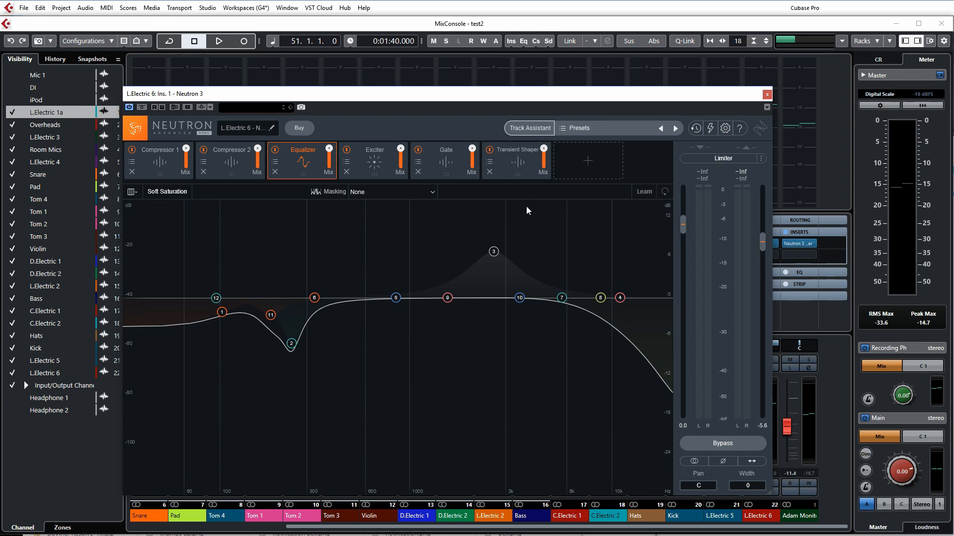
pyautogui.click(767, 94)
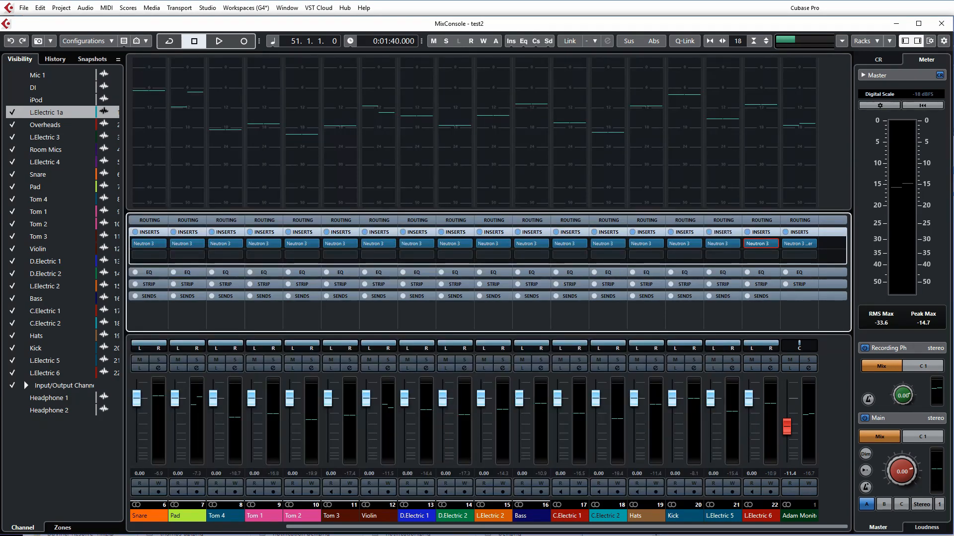
# Check Cubase's CPU usage in Task Manager with Neutron 3 on the track channels, both stopped and during playback
pyautogui.hotkey('ctrl', 'shift', 'Escape')
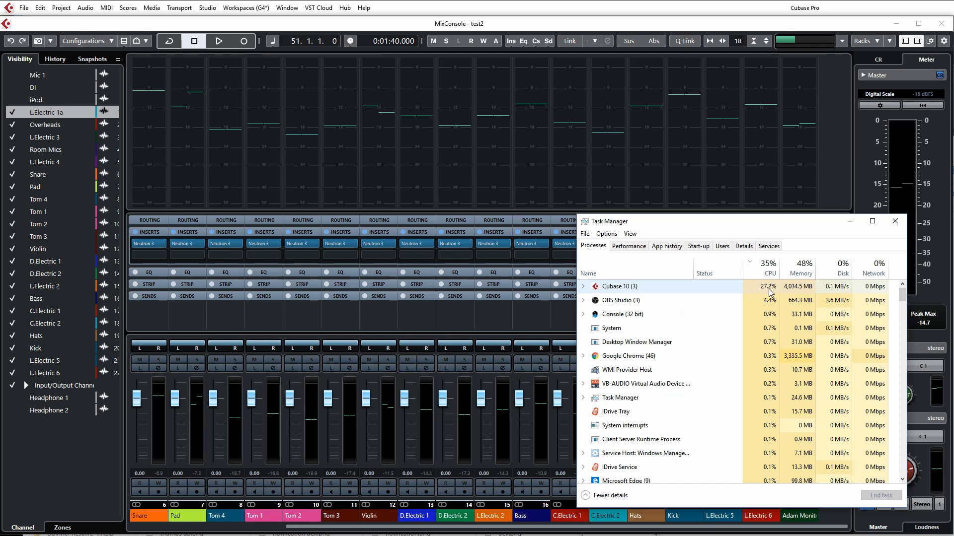
pyautogui.click(598, 25)
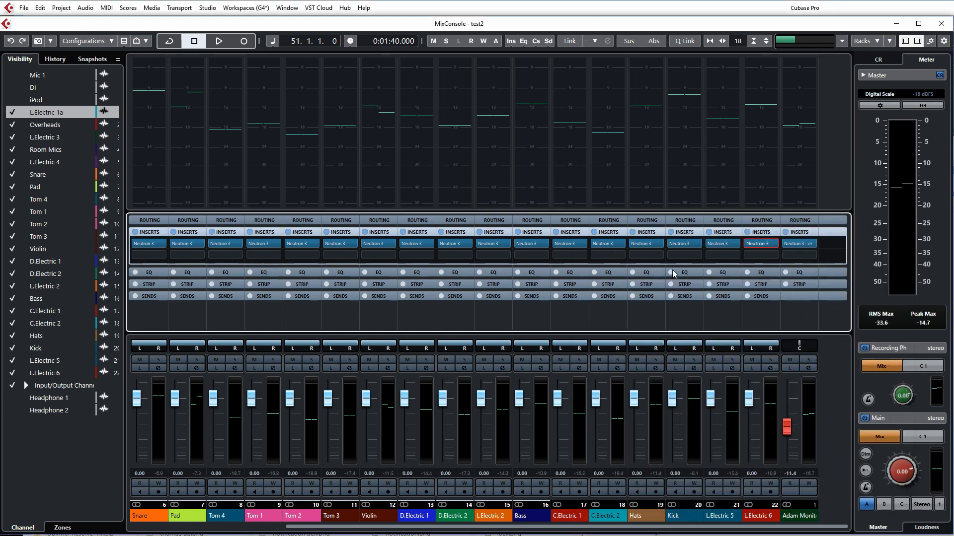
pyautogui.press('space')
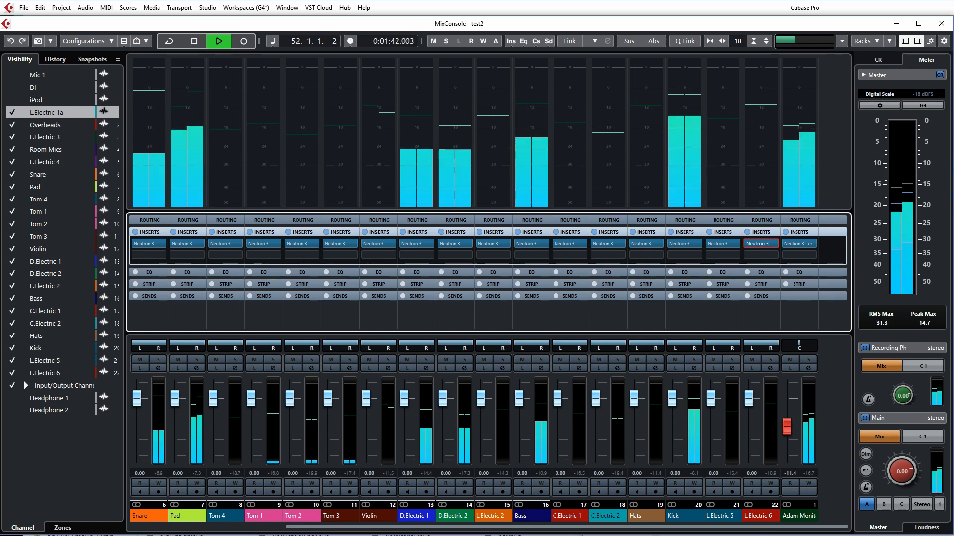
pyautogui.hotkey('alt', 'Tab')
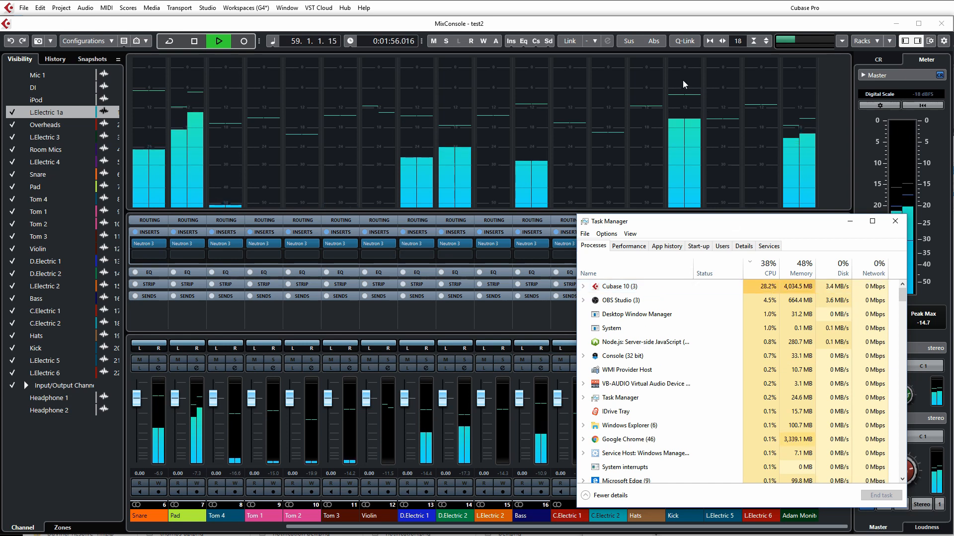
pyautogui.click(699, 25)
pyautogui.press('space')
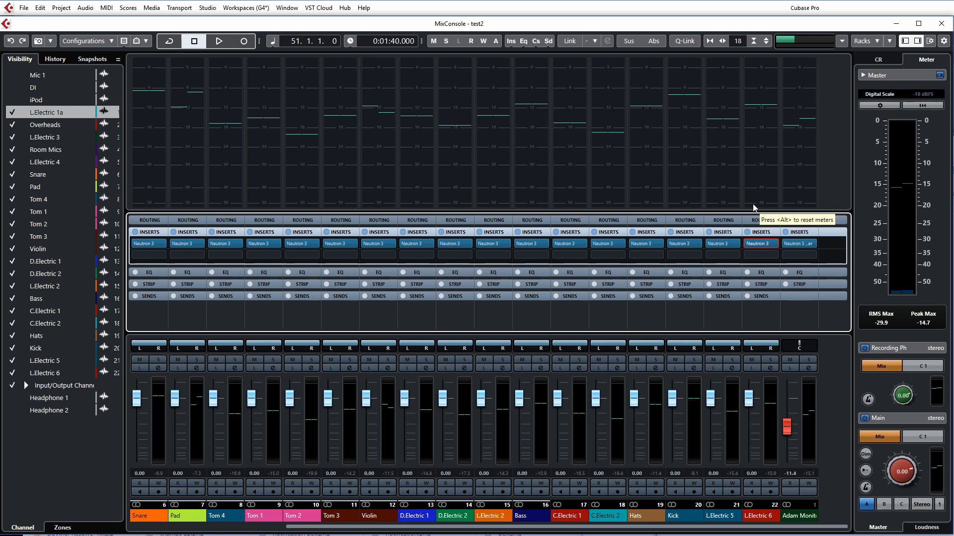
# Replace Neutron 3 with Neutron 2 on all track channels and close the L.Electric 6 instance's editor
pyautogui.moveTo(627, 532); pyautogui.dragTo(370, 532)
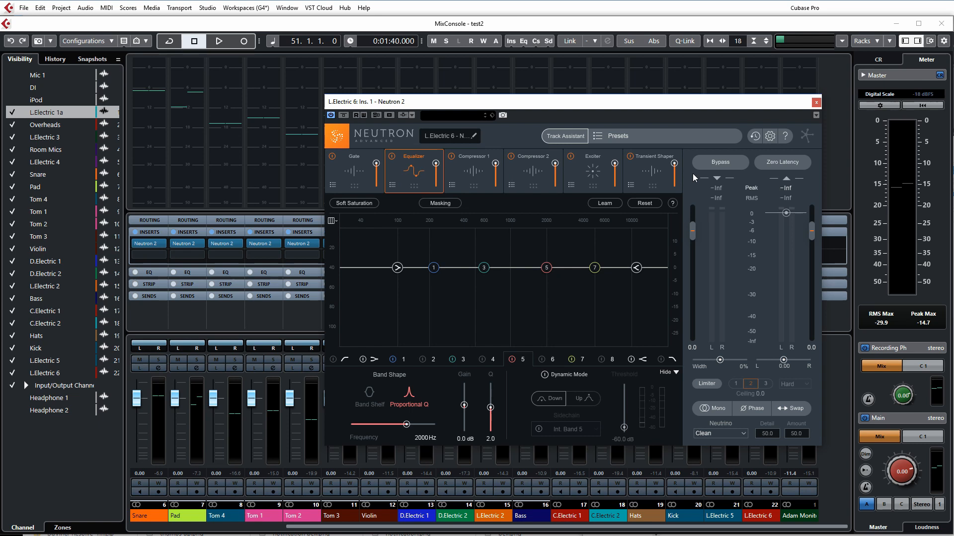
pyautogui.click(817, 104)
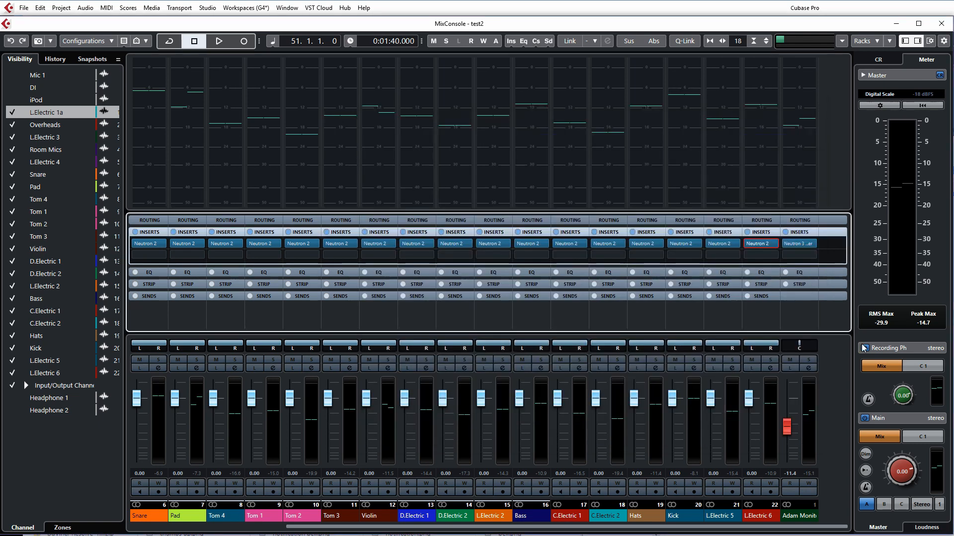
# Check Cubase's CPU usage in Task Manager with Neutron 2 on the track channels, both stopped and during playback
pyautogui.hotkey('ctrl', 'shift', 'Escape')
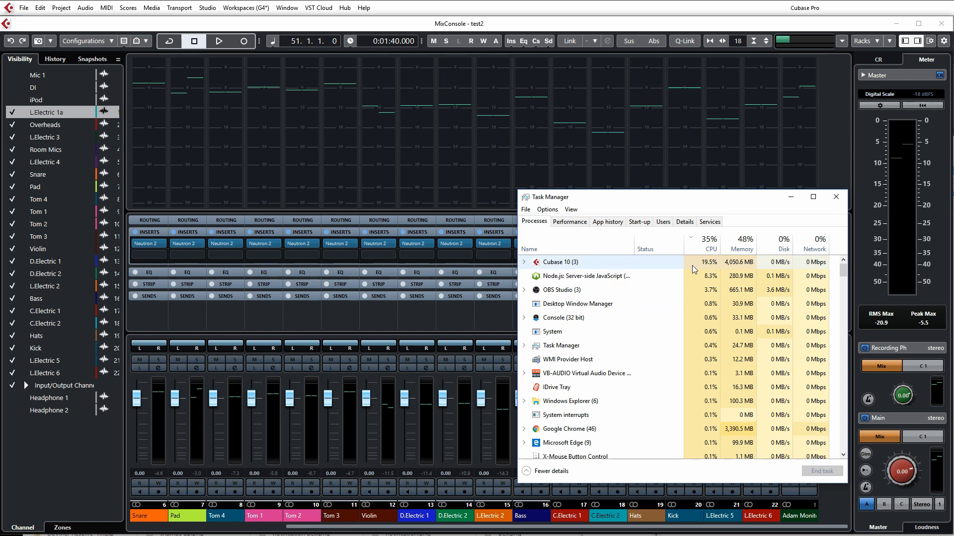
pyautogui.click(547, 29)
pyautogui.press('space')
pyautogui.hotkey('alt', 'Tab')
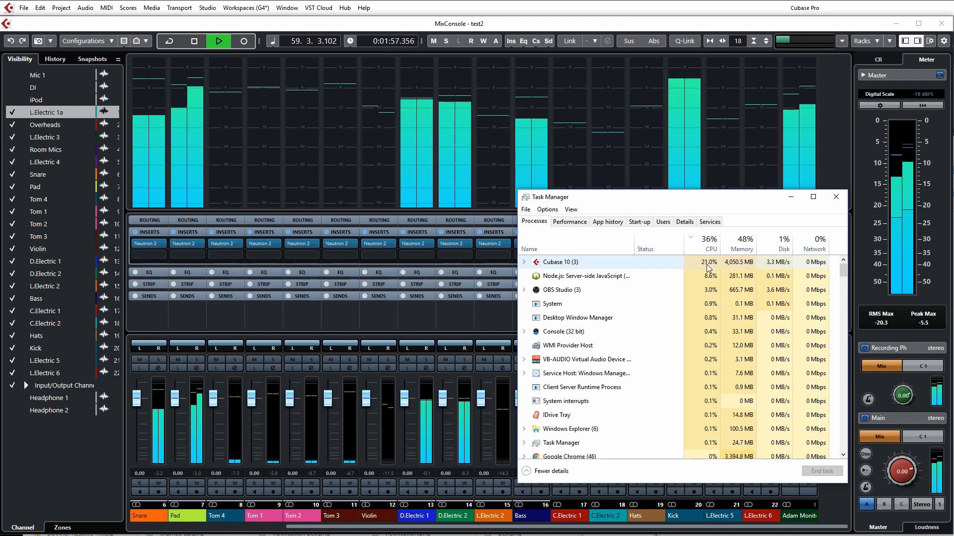
pyautogui.click(546, 24)
pyautogui.press('space')
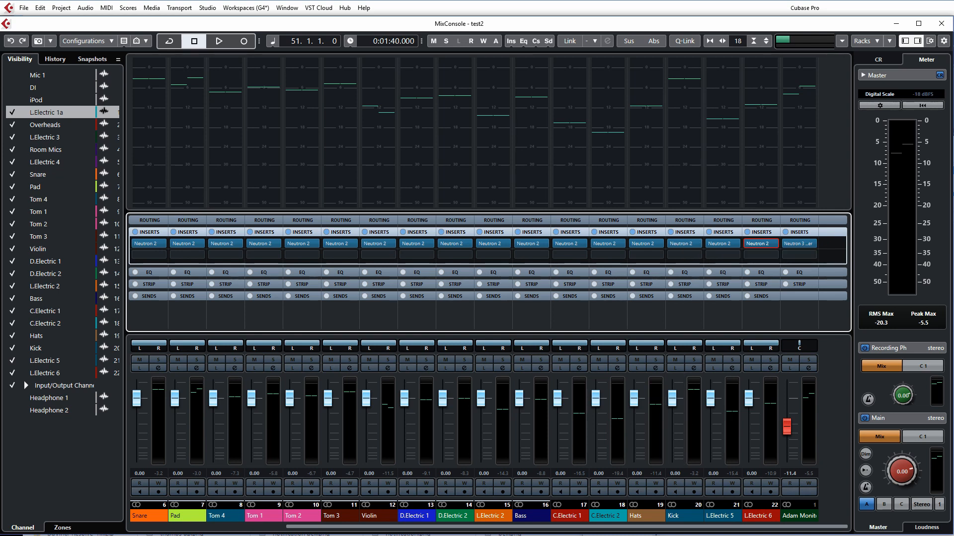
# In L.Electric 1a's Neutron 2, move the Equalizer to the front of the chain and disable all other modules
pyautogui.moveTo(647, 527); pyautogui.dragTo(470, 528)
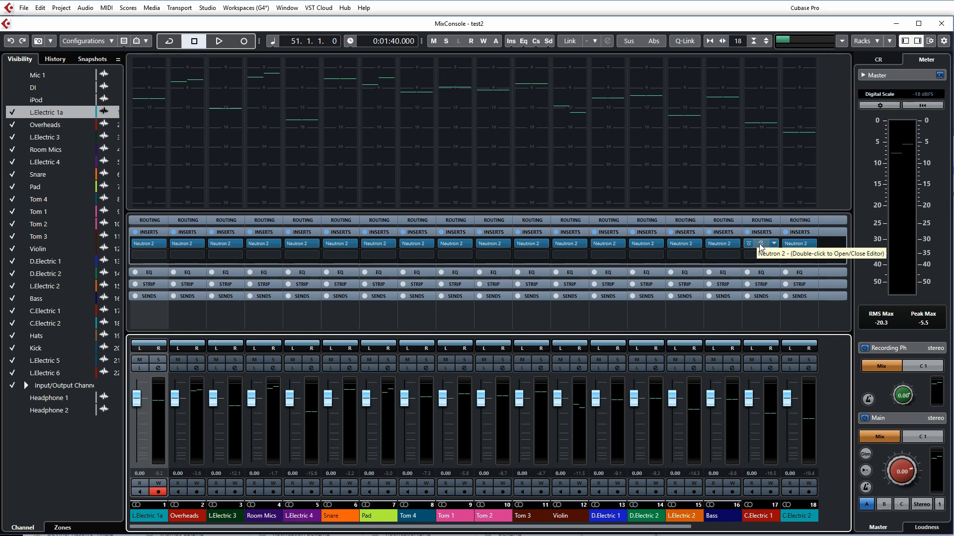
pyautogui.click(151, 242)
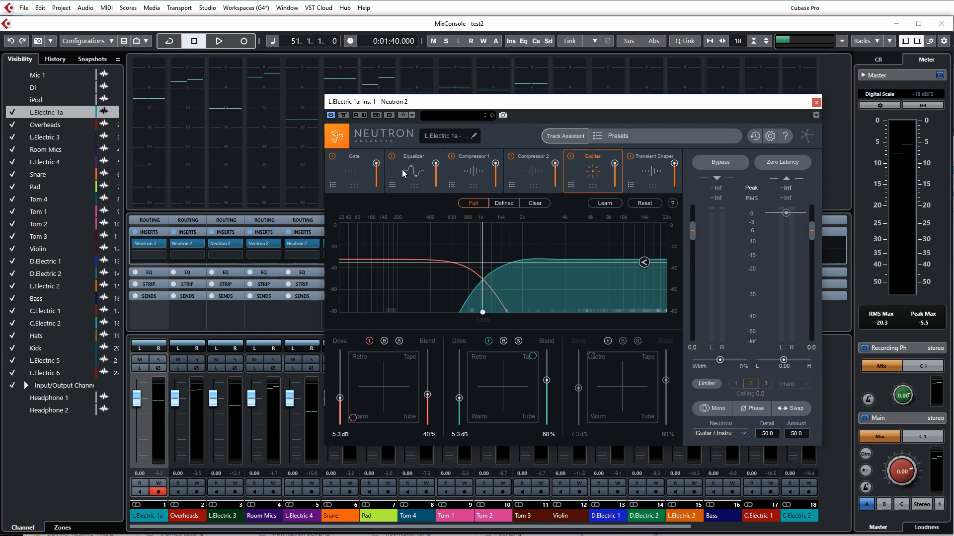
pyautogui.moveTo(415, 174); pyautogui.dragTo(388, 166)
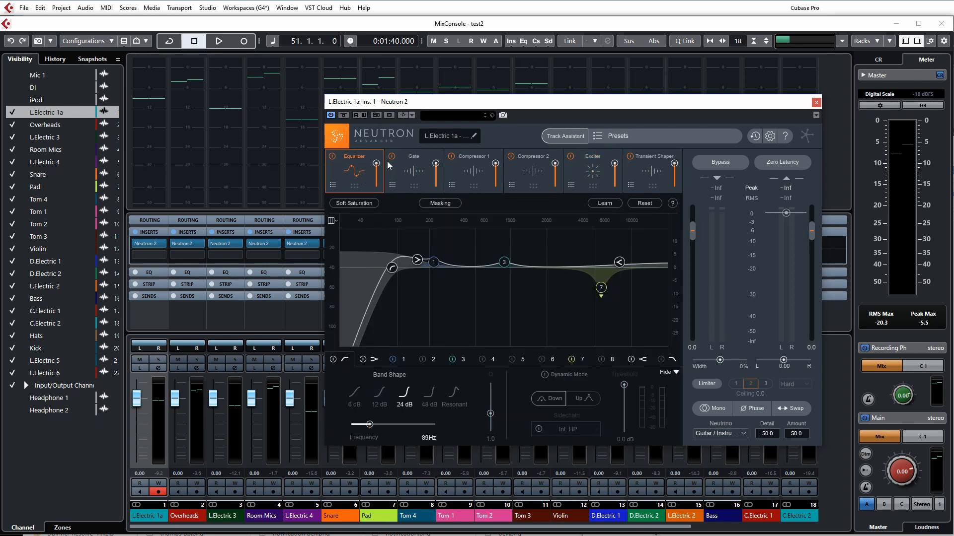
pyautogui.click(454, 158)
pyautogui.click(507, 158)
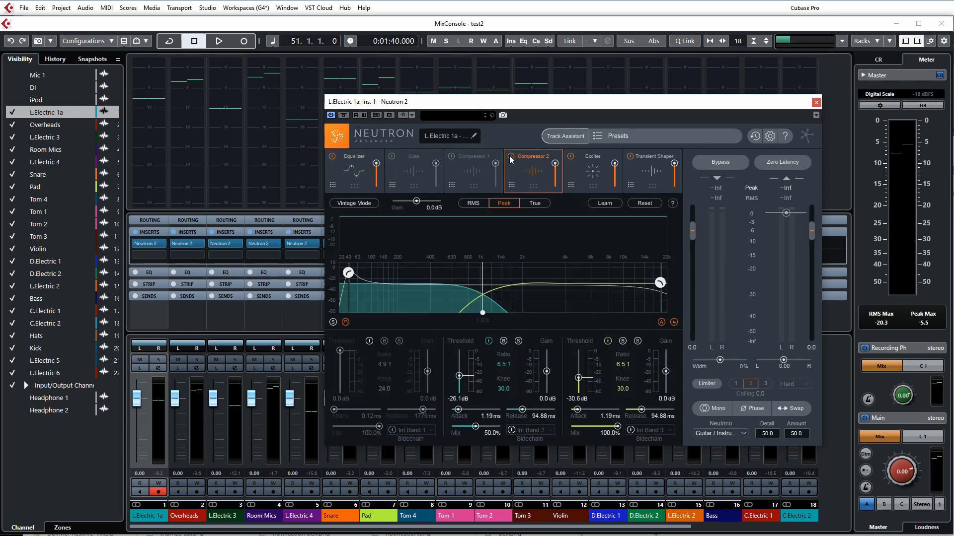
pyautogui.click(632, 156)
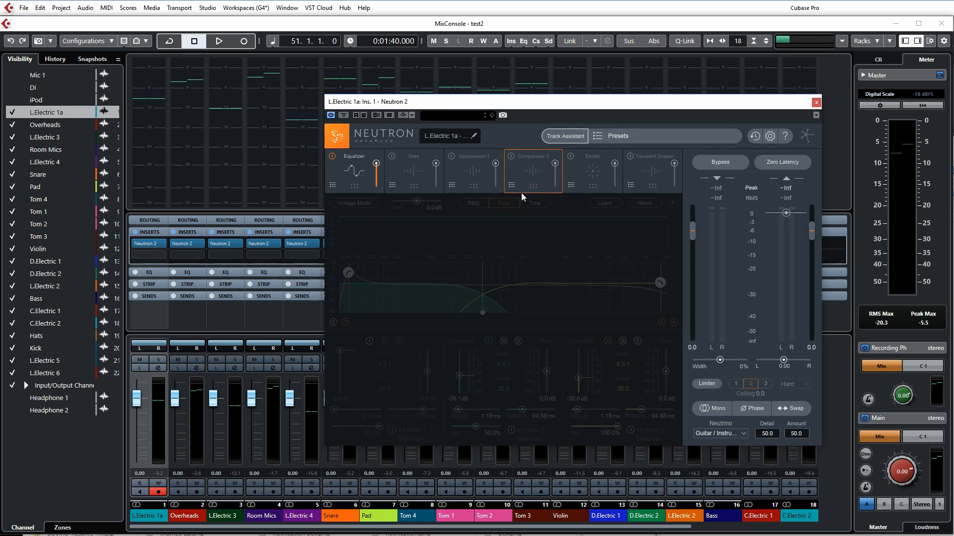
pyautogui.click(354, 173)
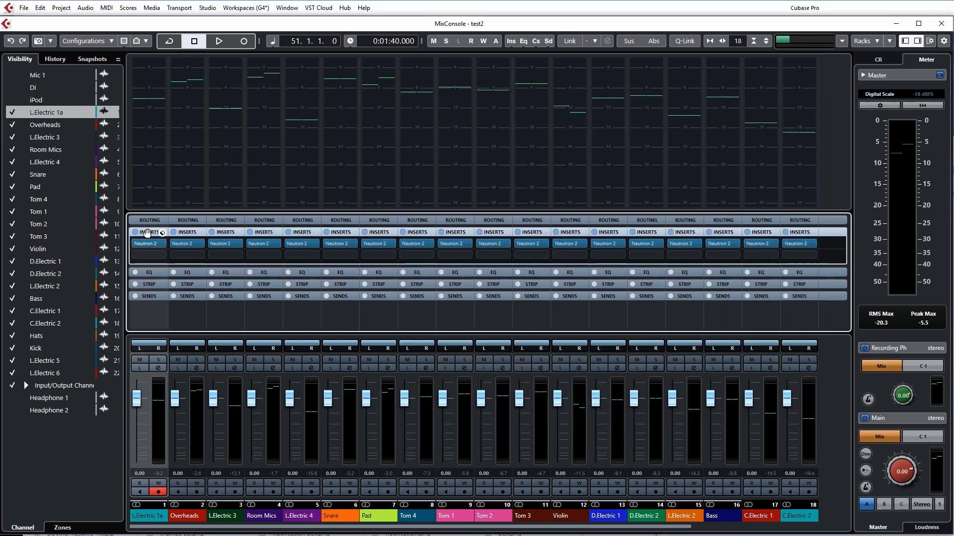
# Copy the L.Electric 1a insert settings to the other track channels and close the L.Electric 6 Neutron 2 editor
pyautogui.moveTo(150, 232); pyautogui.dragTo(186, 235)
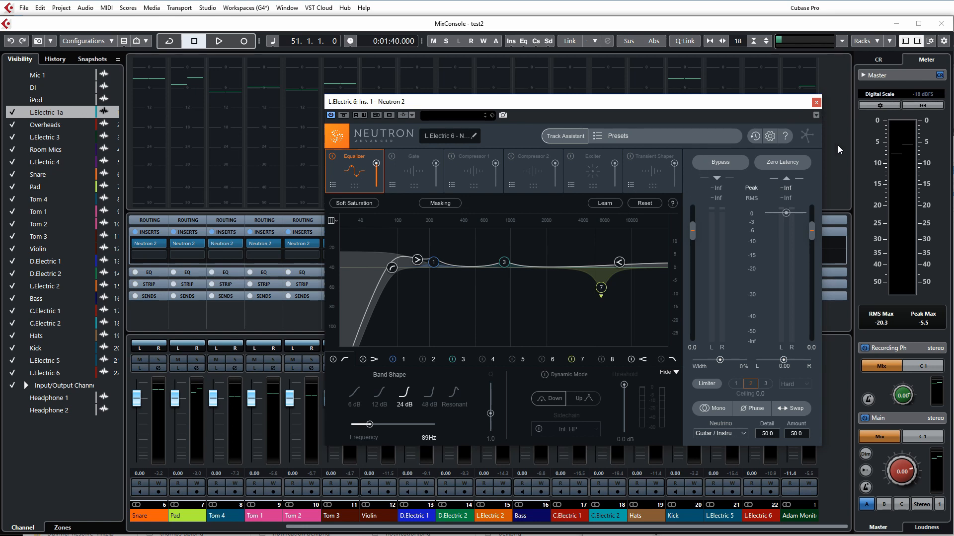
pyautogui.click(816, 103)
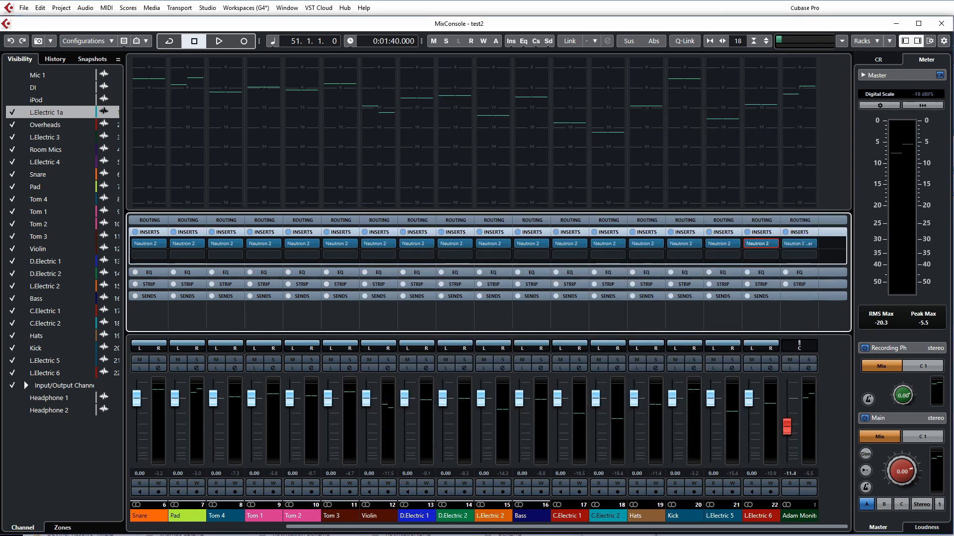
# Check Cubase's CPU usage in Task Manager with only Neutron 2's Equalizer enabled on the track channels, stopped and during playback
pyautogui.hotkey('ctrl', 'shift', 'Escape')
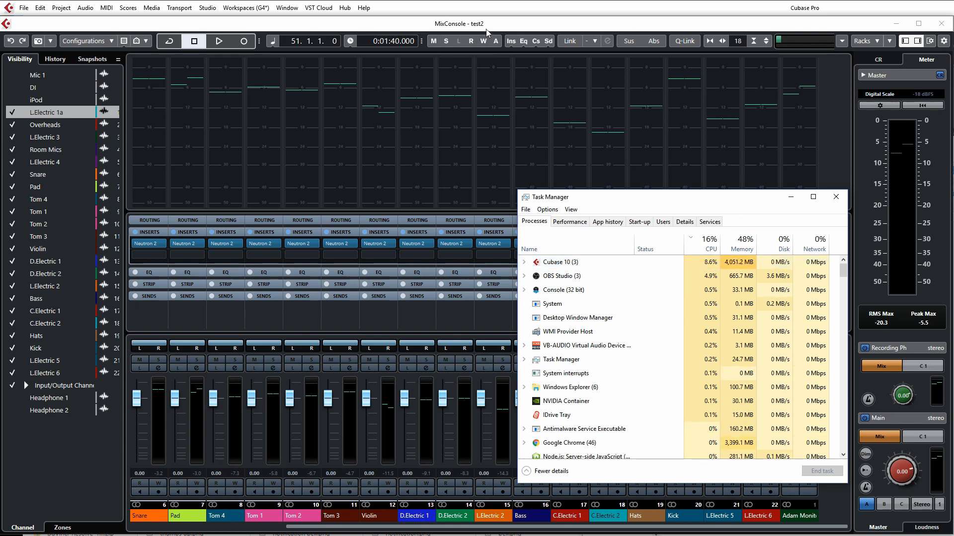
pyautogui.click(529, 67)
pyautogui.press('space')
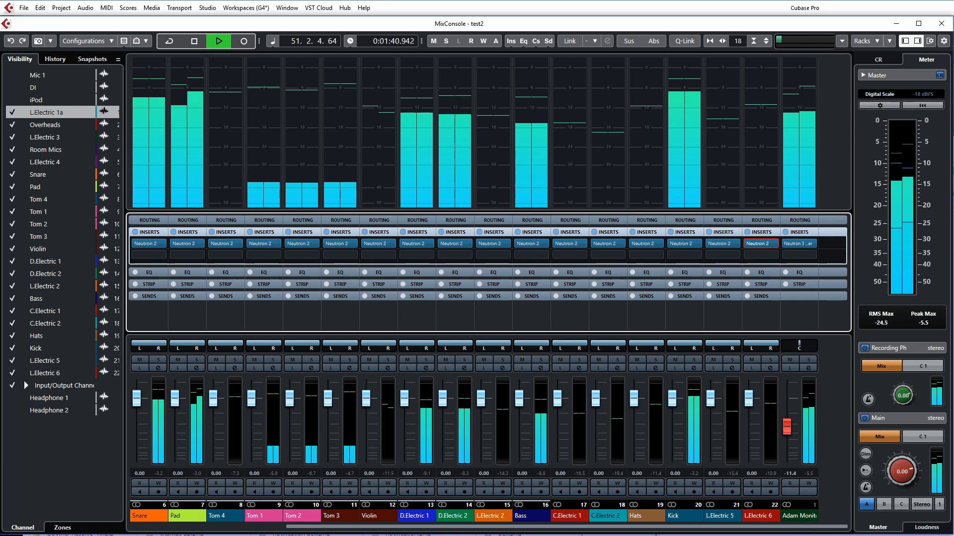
pyautogui.click(799, 535)
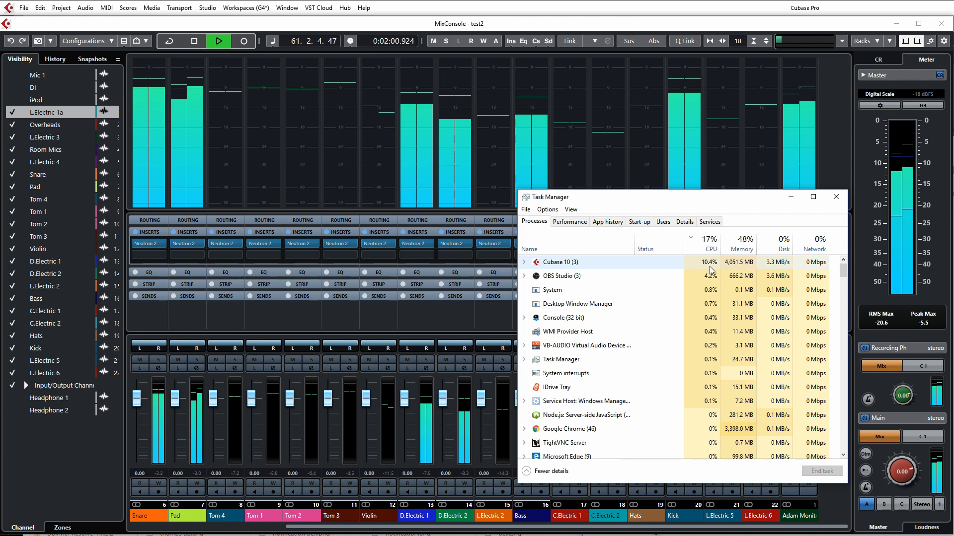
pyautogui.click(642, 20)
pyautogui.press('space')
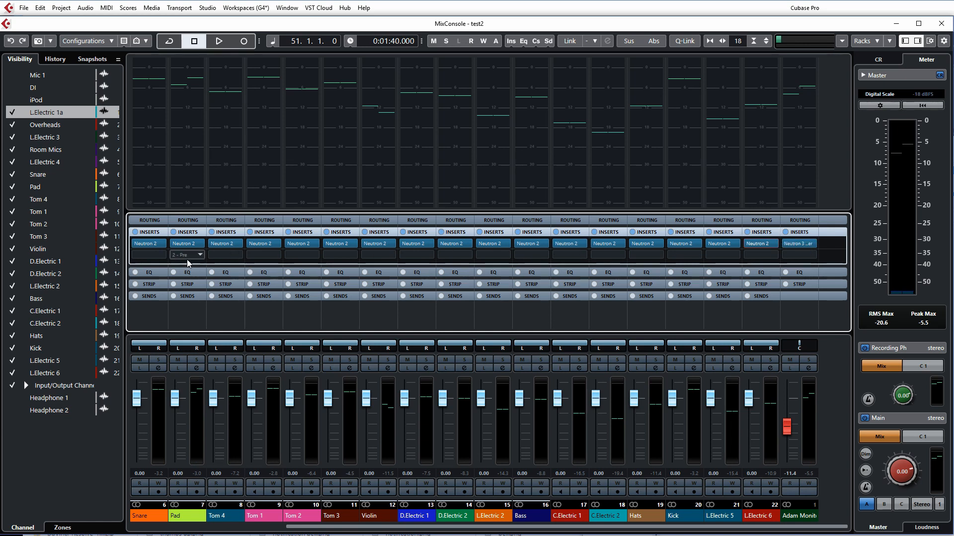
# Close L.Electric 5's Neutron 3 editor and check Cubase's CPU usage in Task Manager with only Neutron 3's Equalizer loaded, stopped and during playback
pyautogui.moveTo(332, 529); pyautogui.dragTo(175, 529)
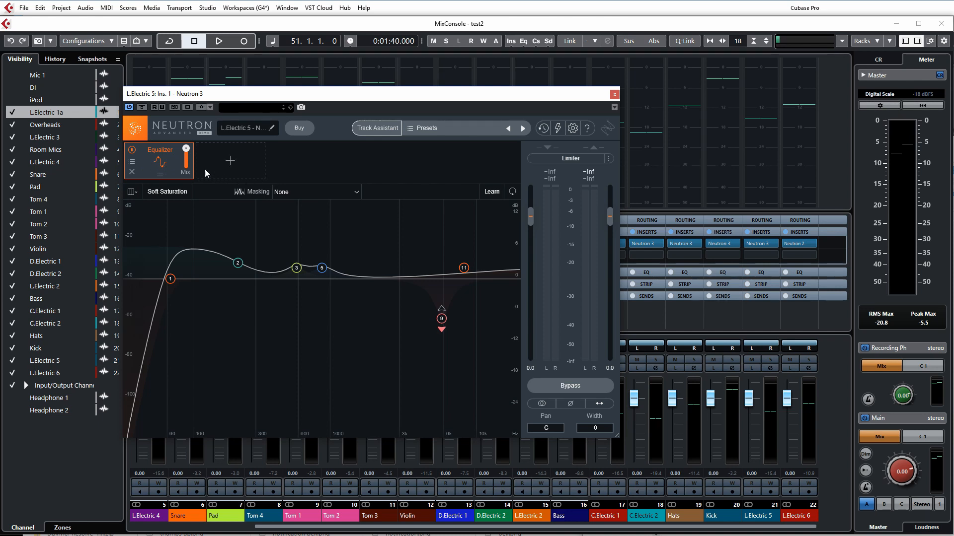
pyautogui.click(614, 95)
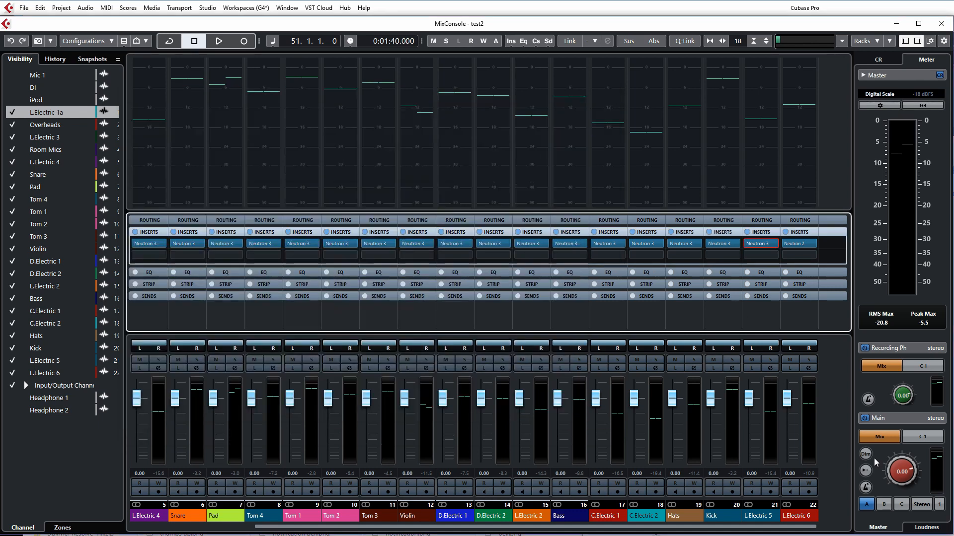
pyautogui.hotkey('ctrl', 'shift', 'Escape')
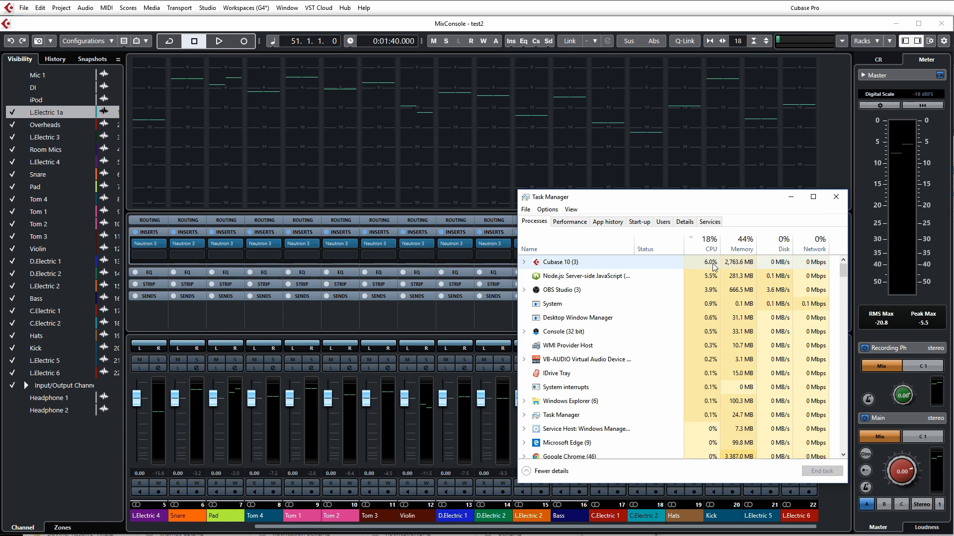
pyautogui.click(640, 25)
pyautogui.press('space')
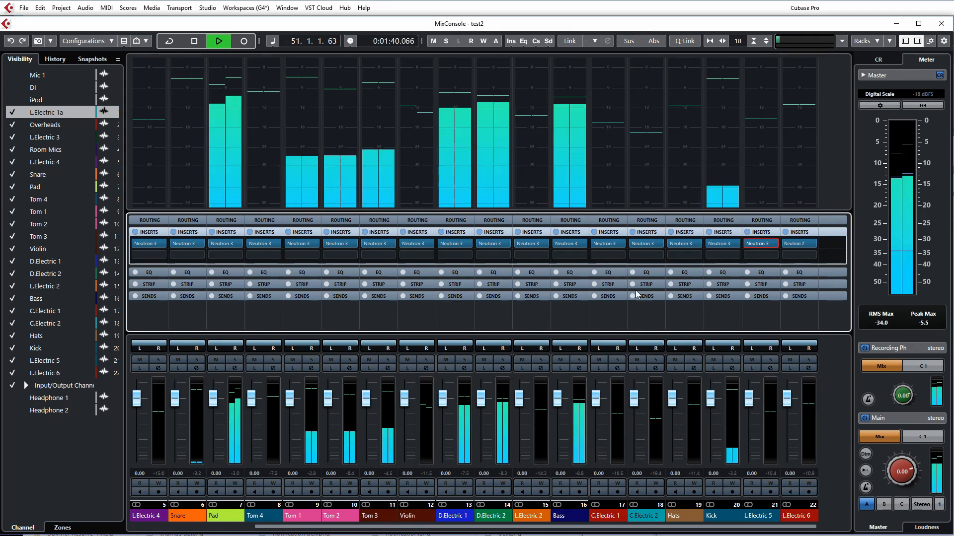
pyautogui.hotkey('alt', 'Tab')
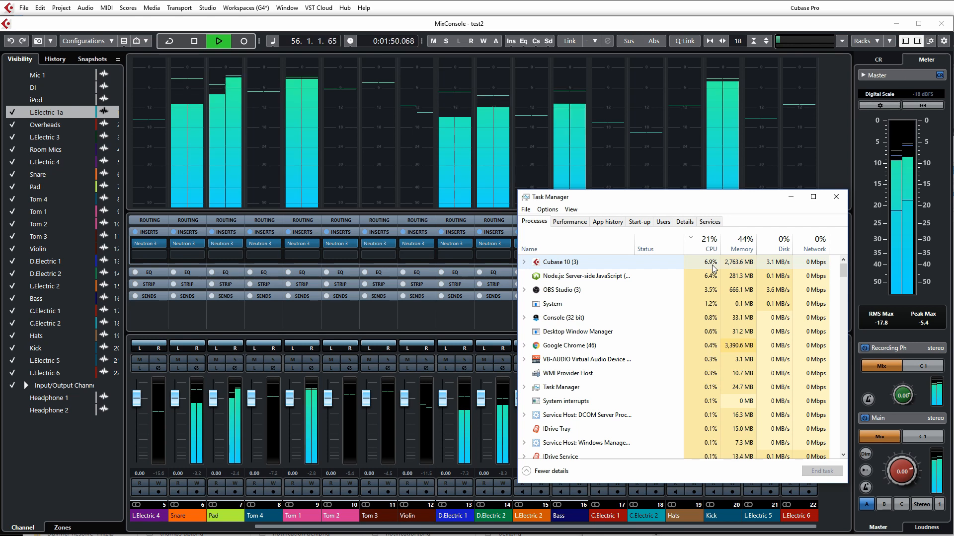
pyautogui.click(606, 29)
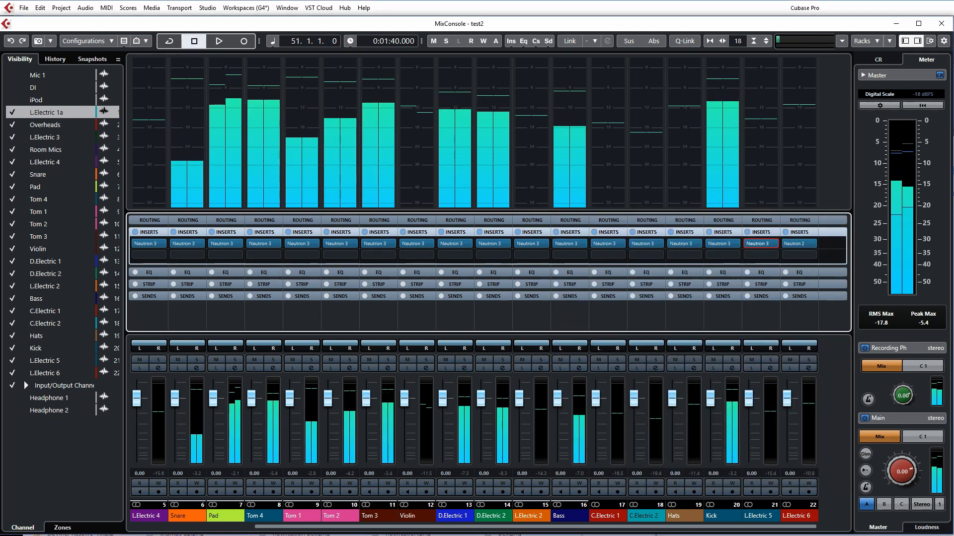
pyautogui.click(747, 535)
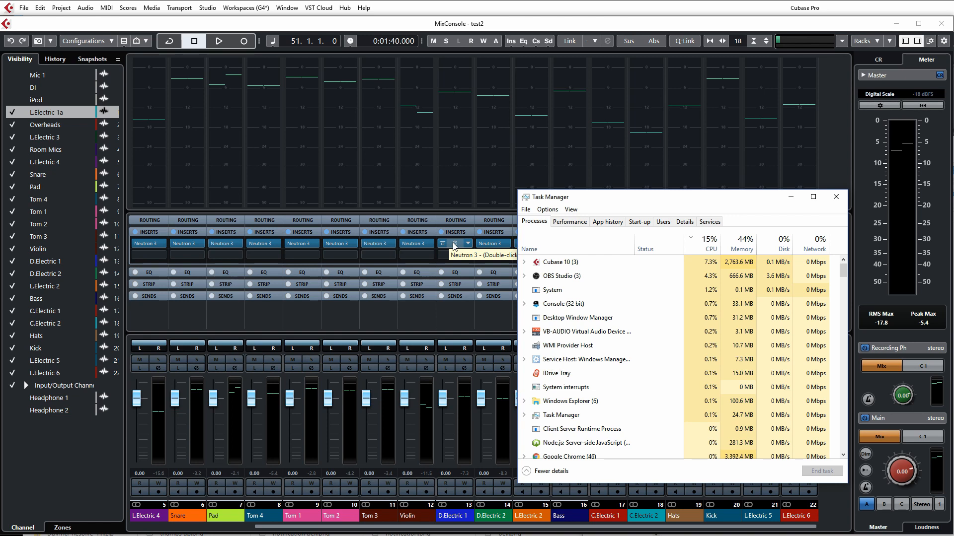
# Open the Snare channel's Neutron 3 editor and continue in demo mode
pyautogui.click(189, 242)
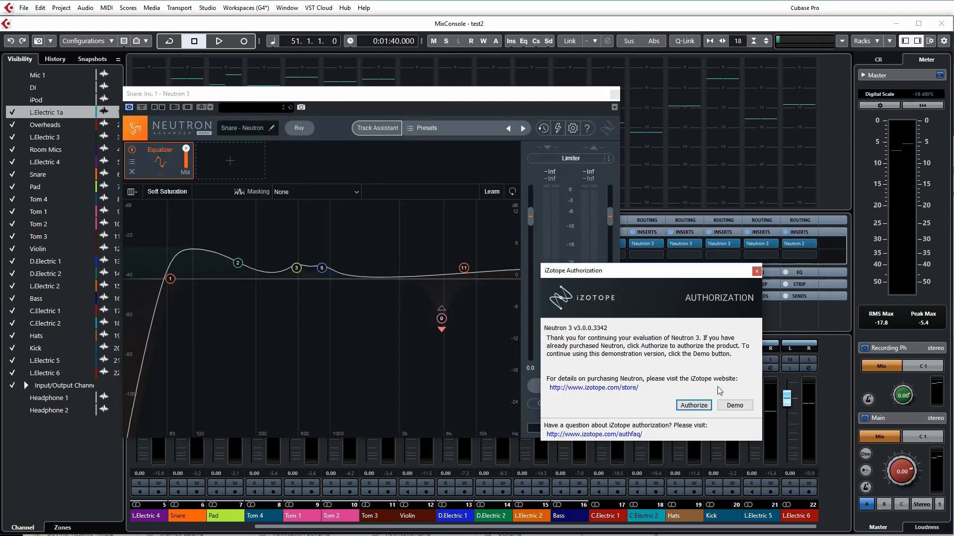
pyautogui.click(734, 406)
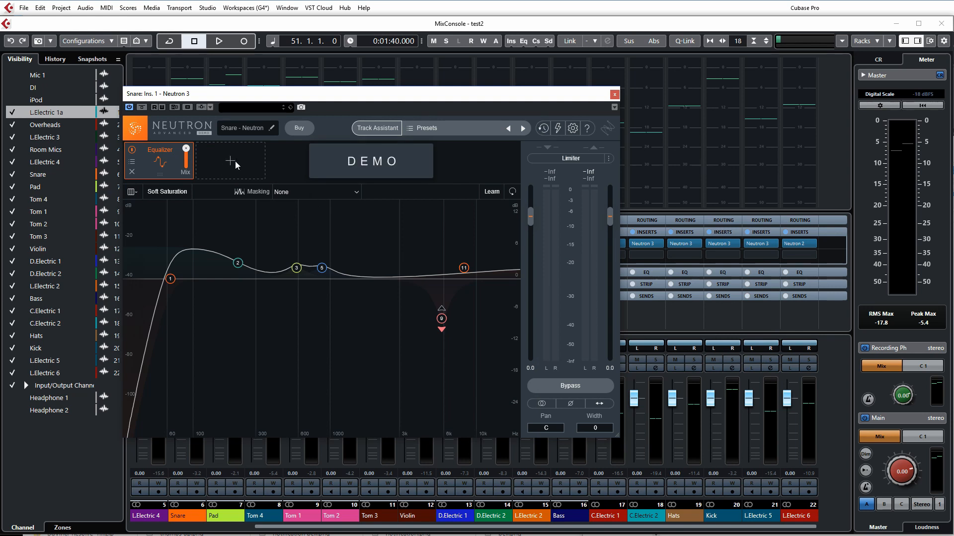